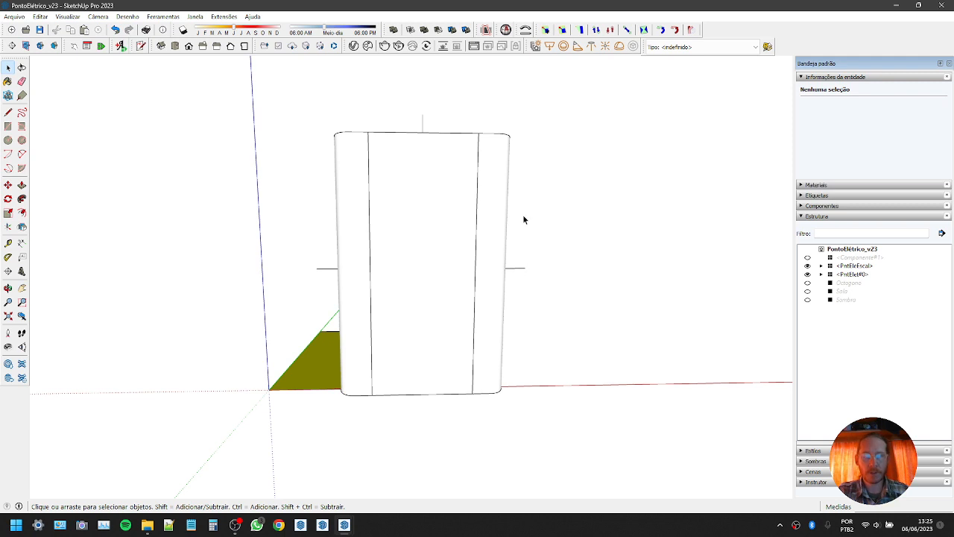
With the Interact tool, switch the electrical box component to horizontal and back to vertical
key("m")
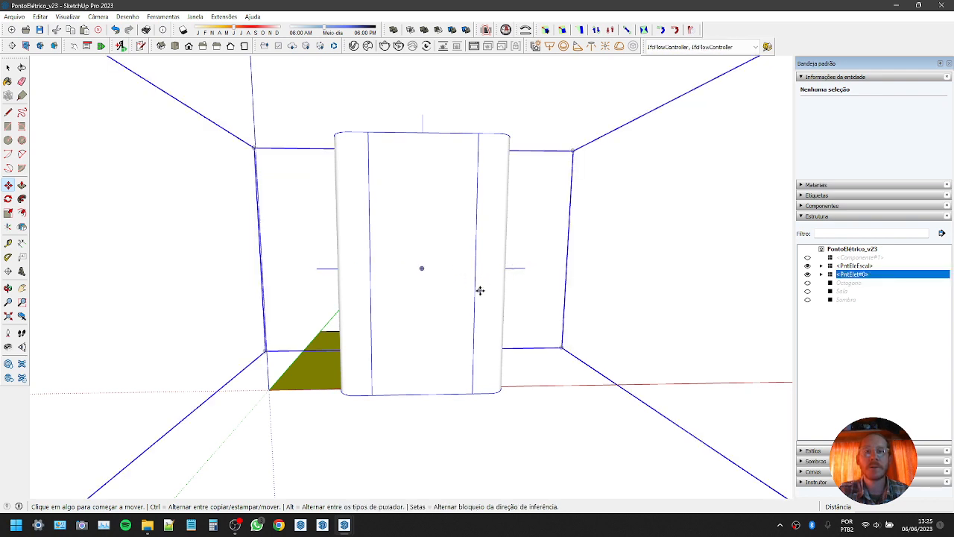
key("space")
middle_click_drag(443, 315, 436, 258)
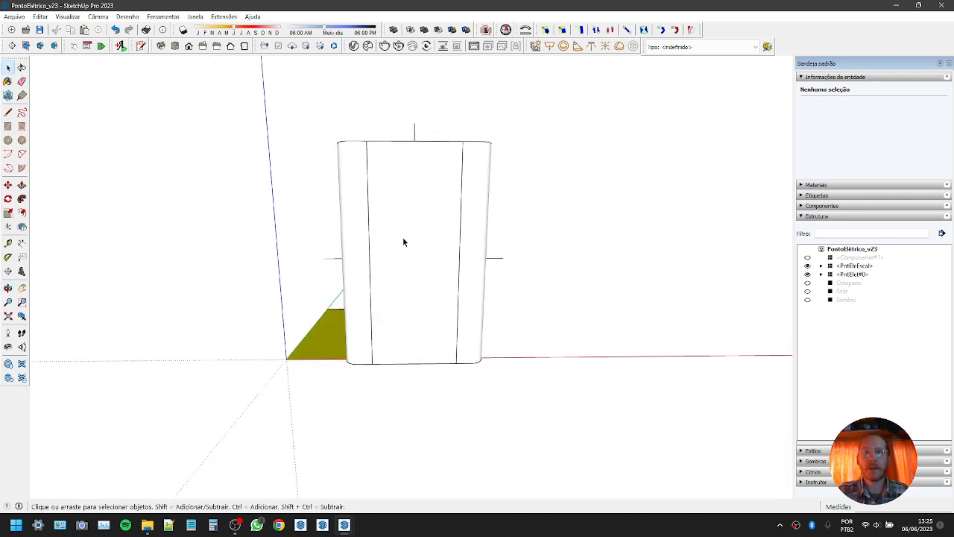
left_click(404, 240)
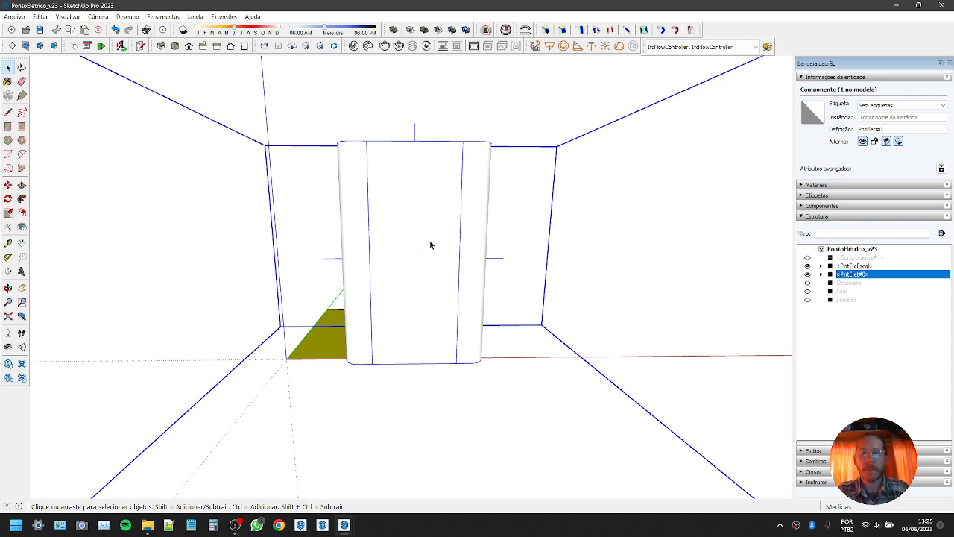
key("i")
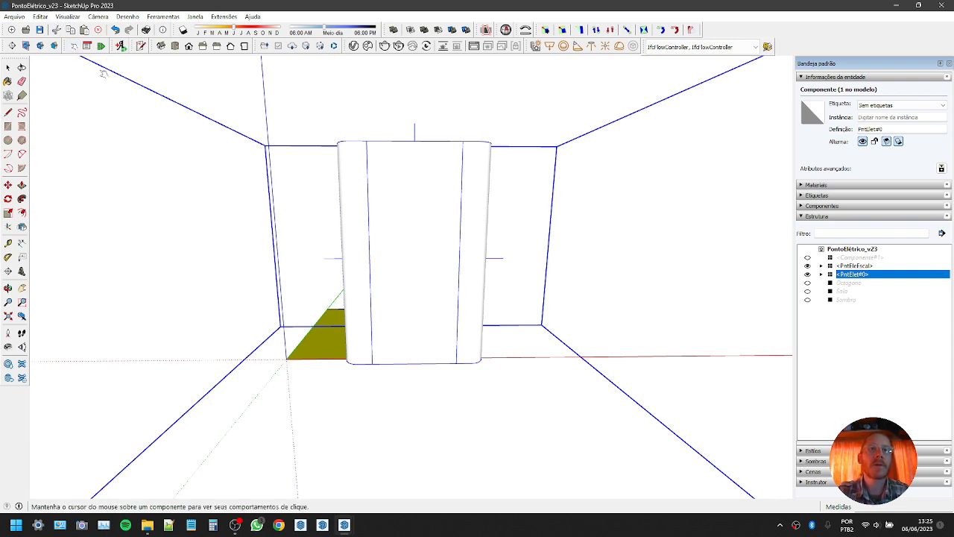
left_click(431, 241)
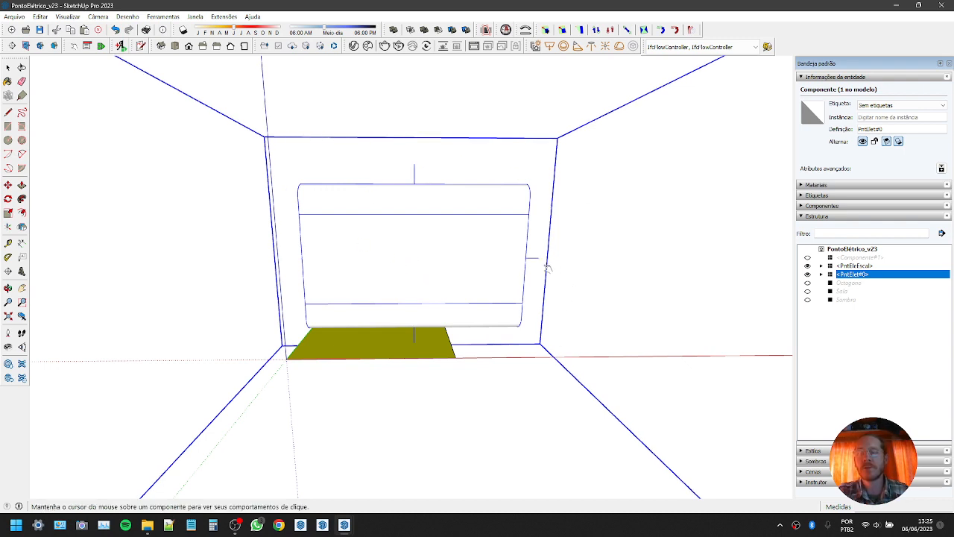
left_click(416, 264)
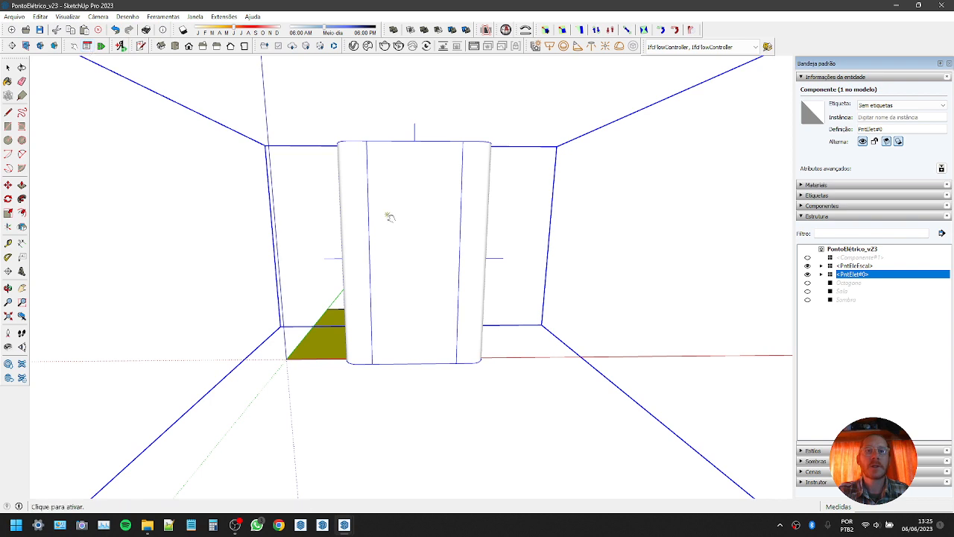
Open the dynamic component options of the electrical box and enlarge the window to show more fields
right_click(384, 178)
mouse_move(472, 465)
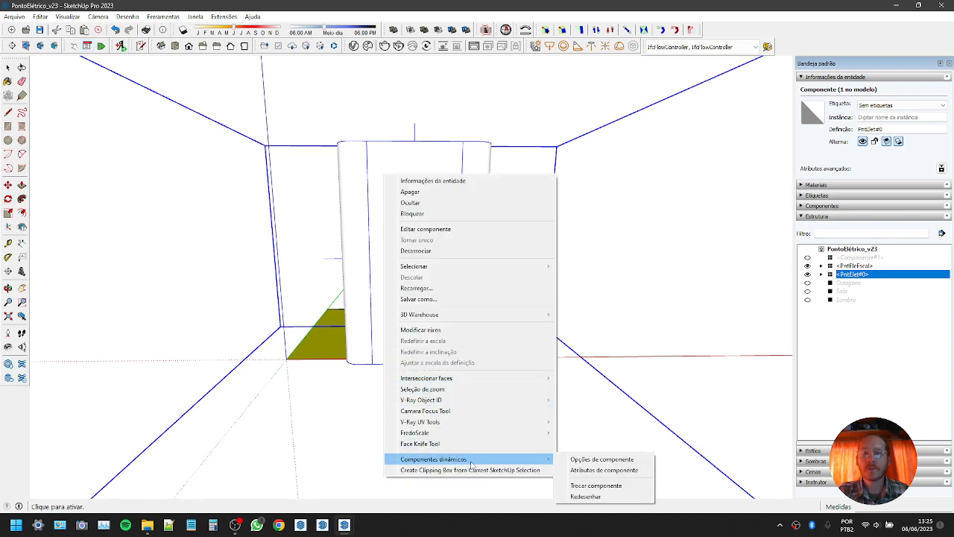
left_click(614, 461)
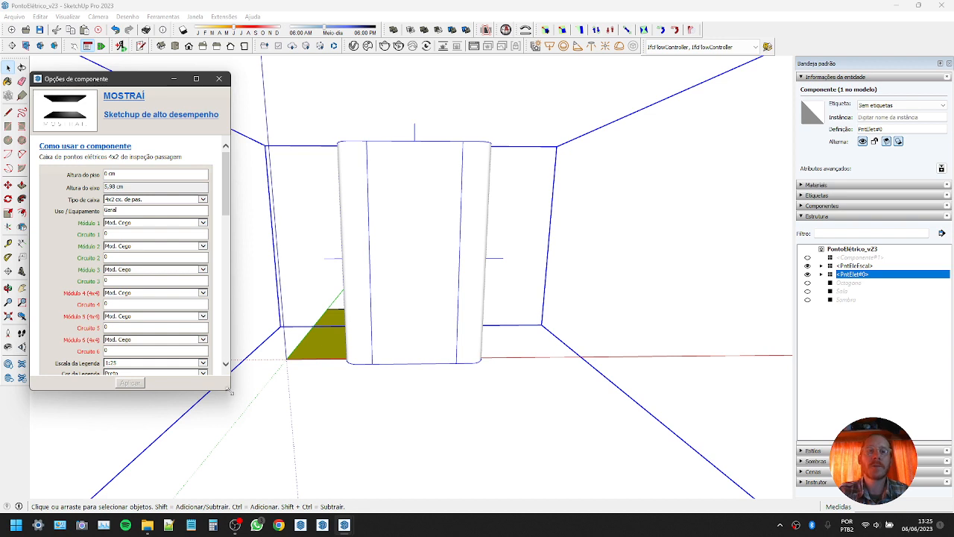
left_click_drag(202, 393, 210, 472)
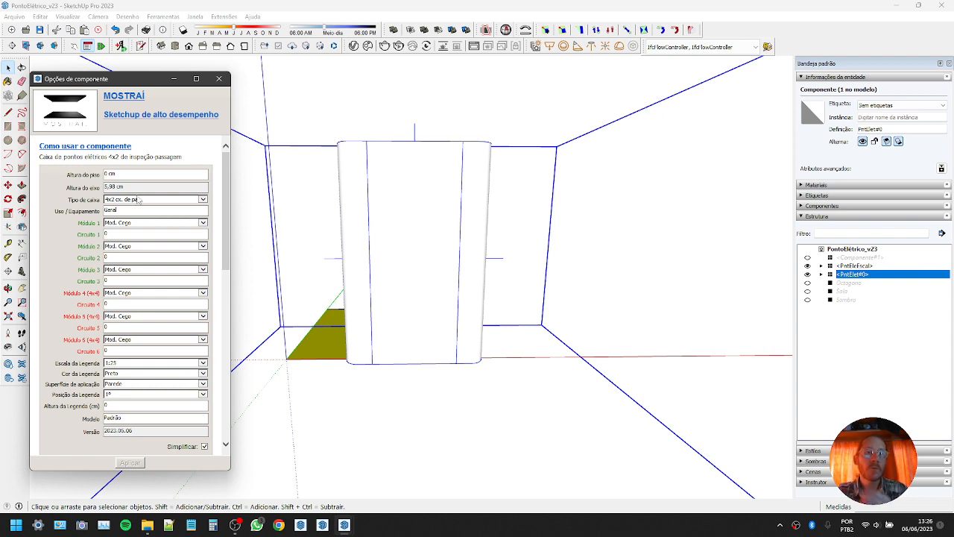
Examine the box's Altura do piso and Altura do eixo options against its position above the origin in the model
left_click(128, 175)
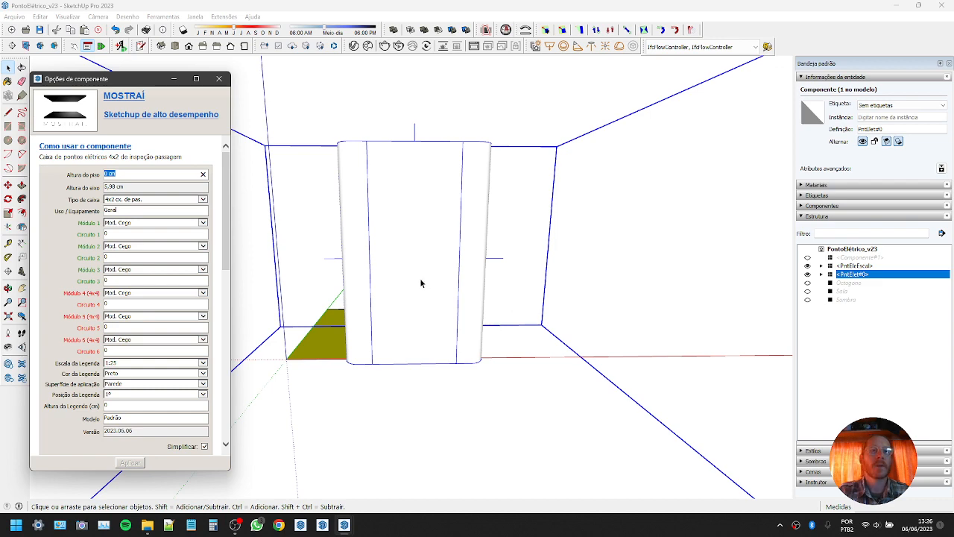
middle_click_drag(418, 261, 438, 265)
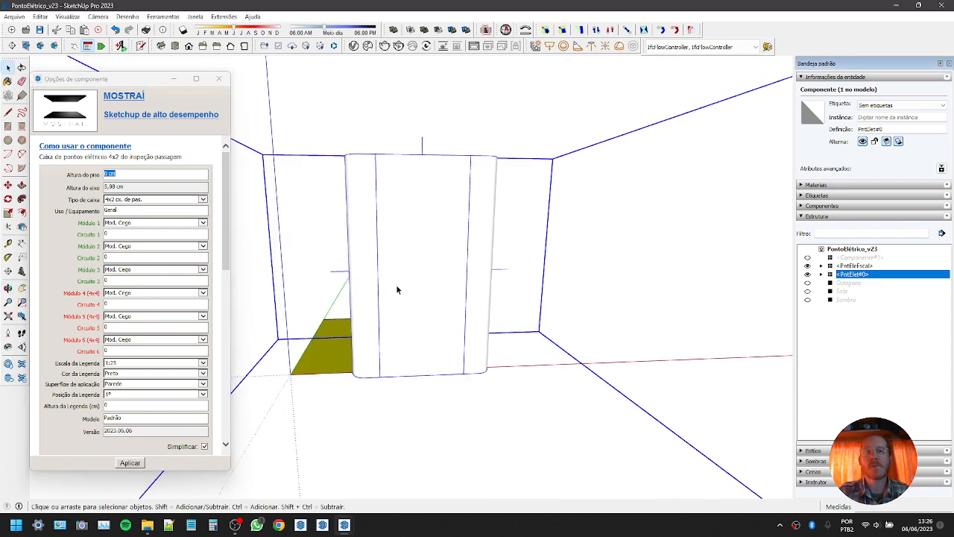
middle_click_drag(377, 321, 436, 260)
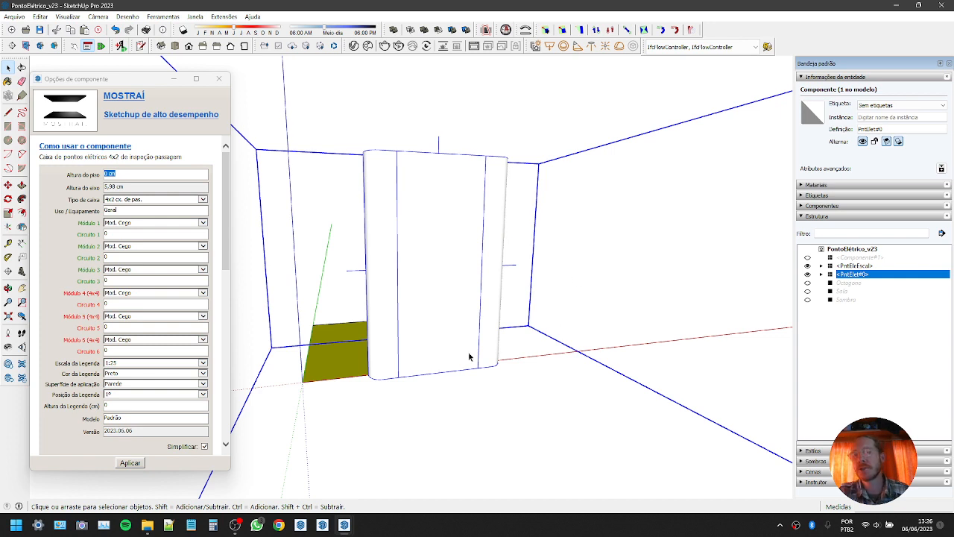
scroll(312, 385, "down", 1)
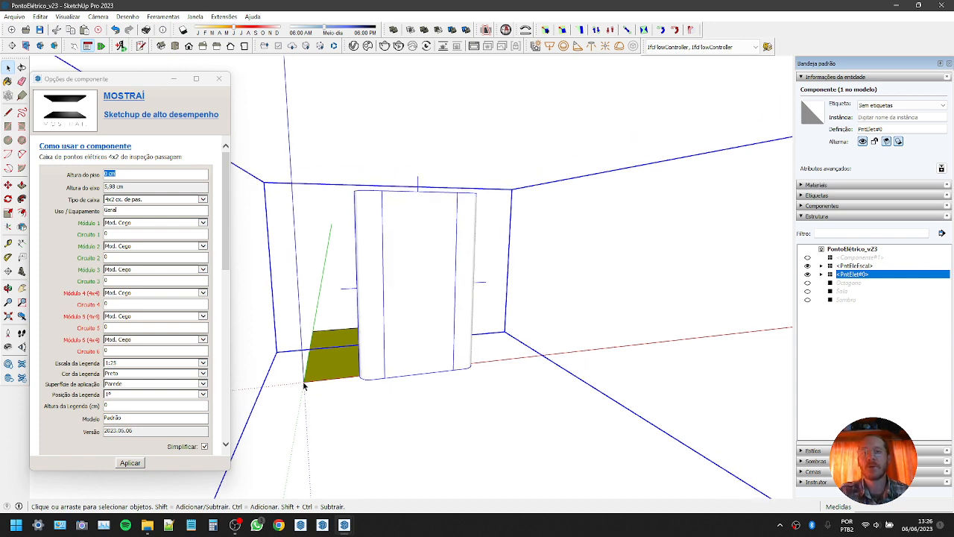
middle_click_drag(307, 385, 375, 355)
left_click(130, 176)
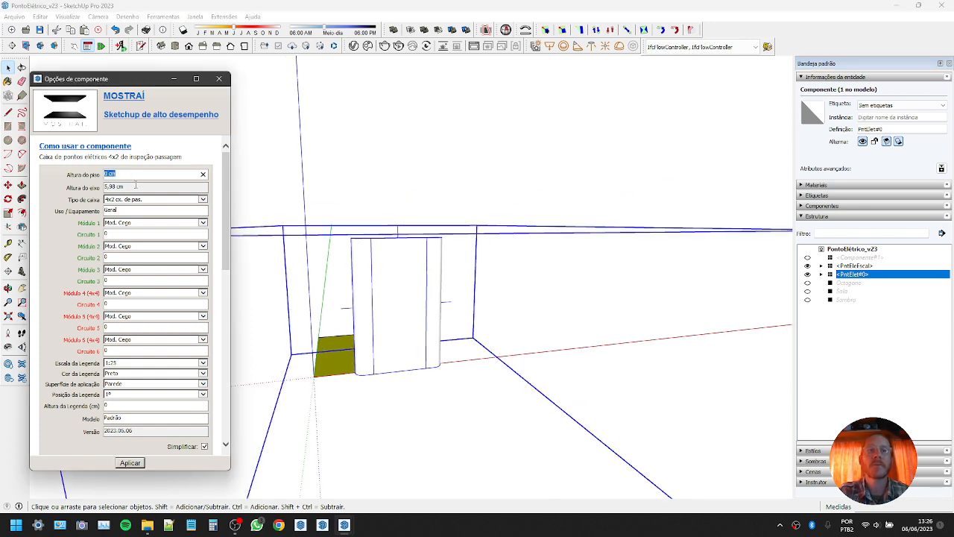
middle_click_drag(330, 303, 432, 291)
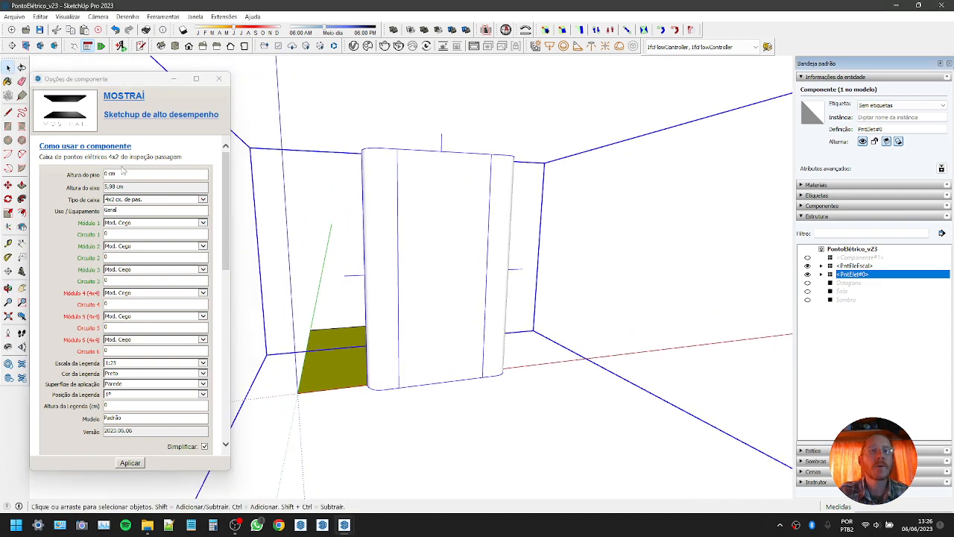
left_click(124, 187)
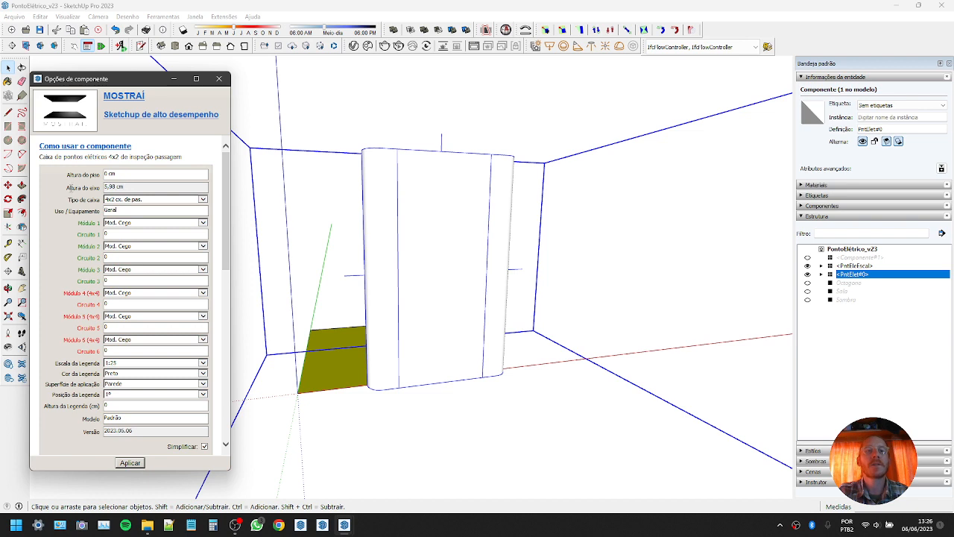
Move the electrical box straight up about 0.74 m onto the horizontal guide line
left_click(380, 273)
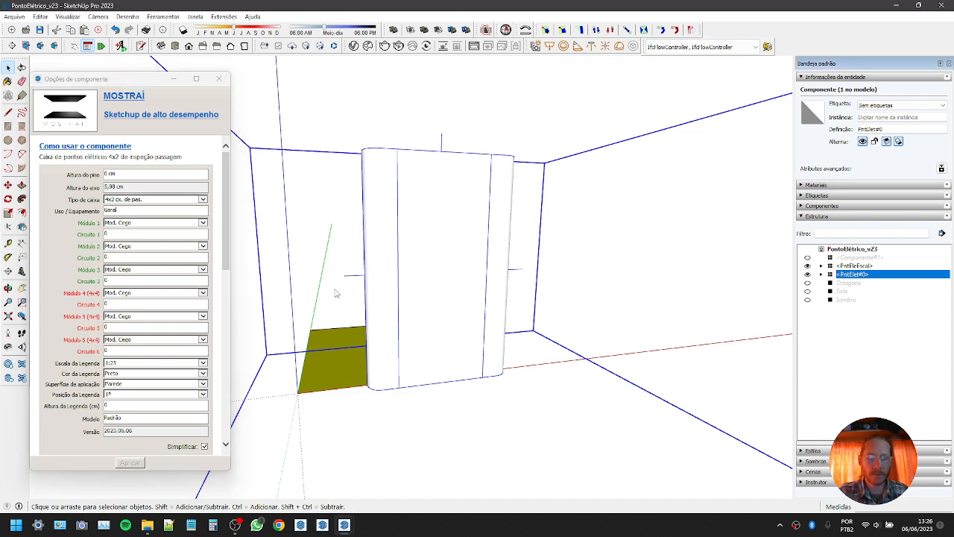
key("m")
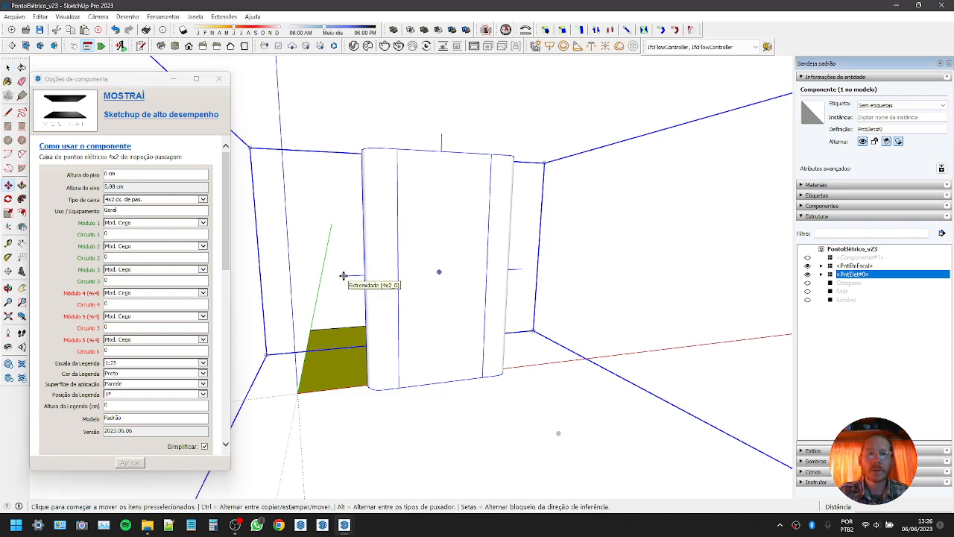
left_click(343, 276)
middle_click_drag(348, 275, 432, 380)
scroll(432, 380, "down", 8)
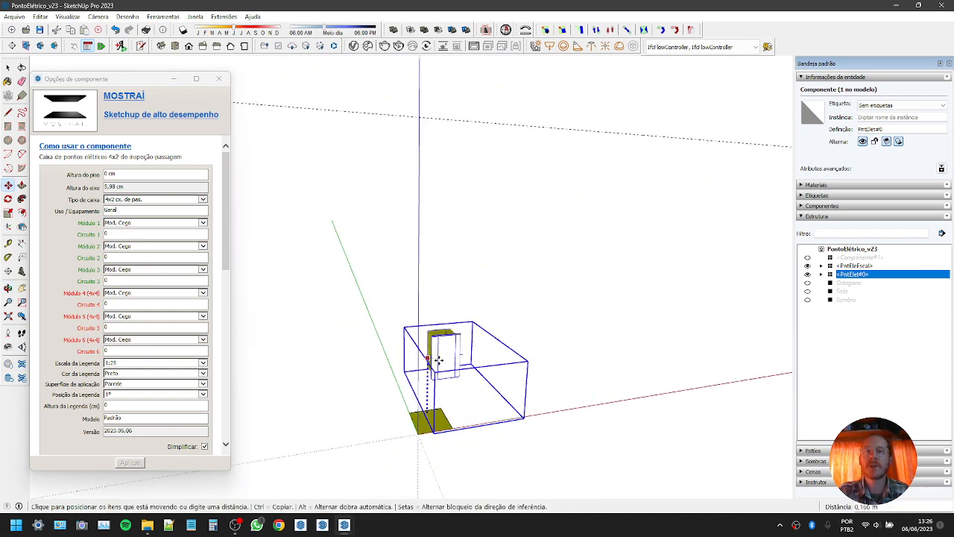
left_click(377, 226)
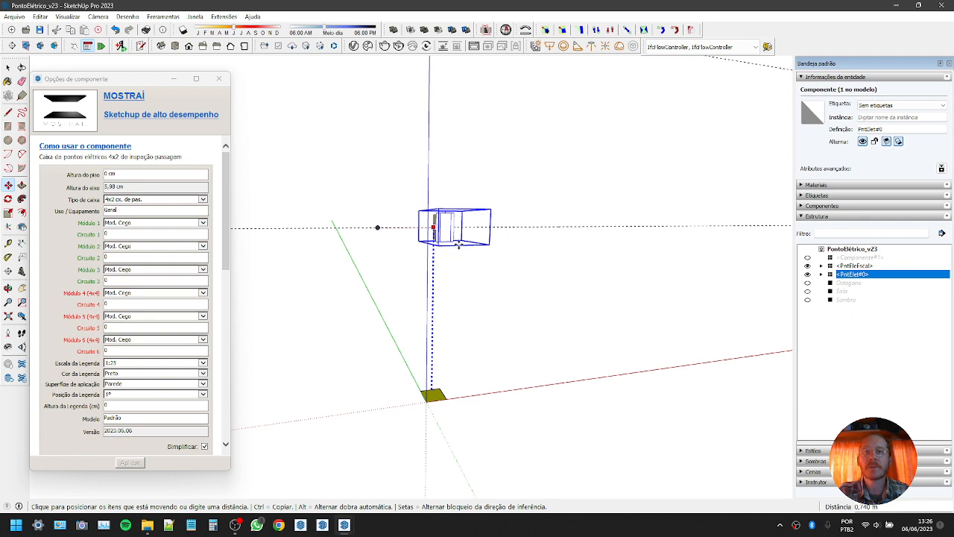
key("space")
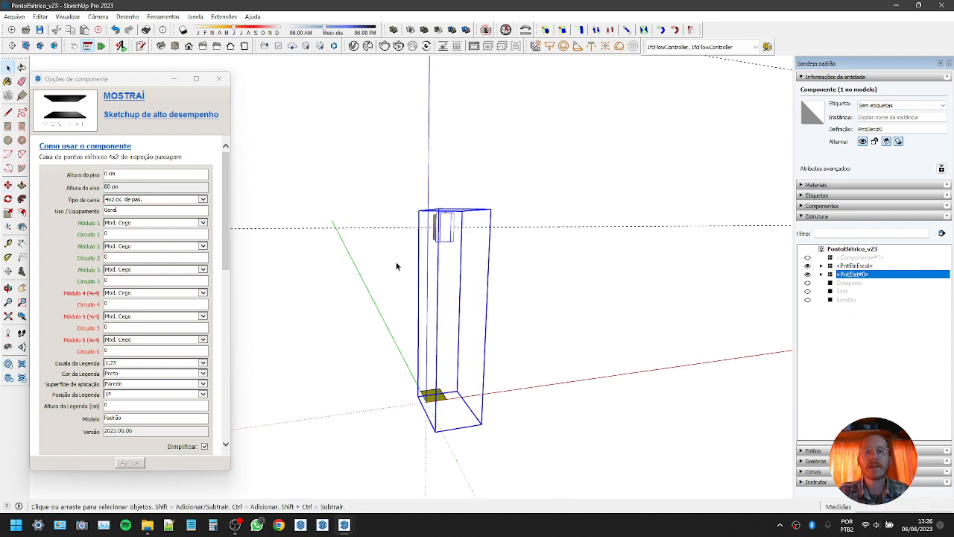
Set the electrical box's floor height (Altura do piso) to 30 cm in the component options
scroll(438, 198, "up", 5)
scroll(404, 178, "down", 2)
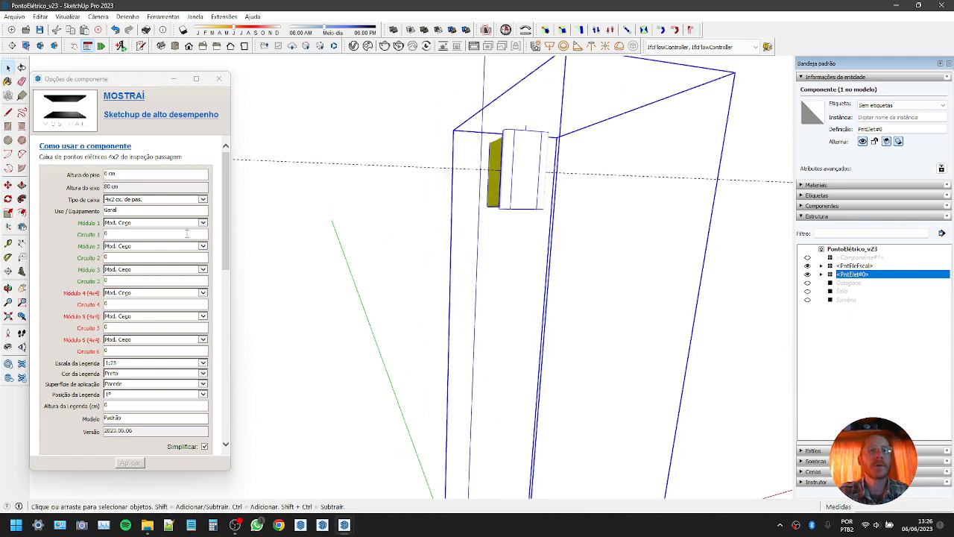
left_click(129, 185)
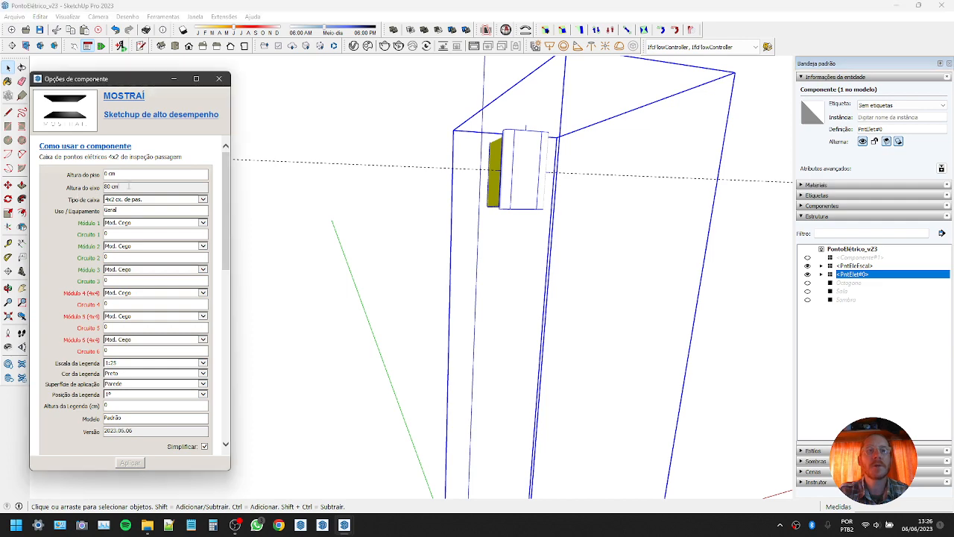
mouse_move(420, 176)
middle_mouse_down()
mouse_move(455, 281)
mouse_move(387, 251)
mouse_move(423, 238)
mouse_move(456, 135)
middle_mouse_up()
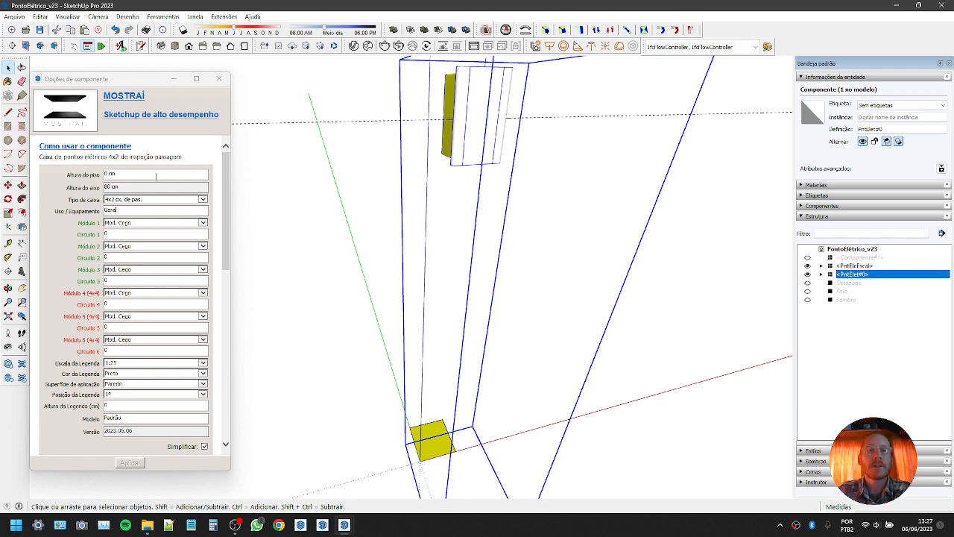
left_click(155, 176)
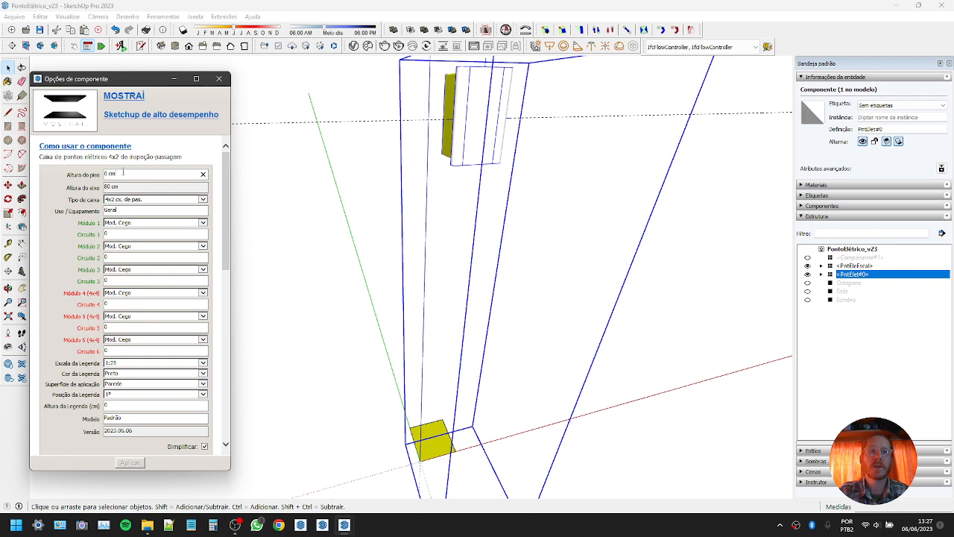
type("30")
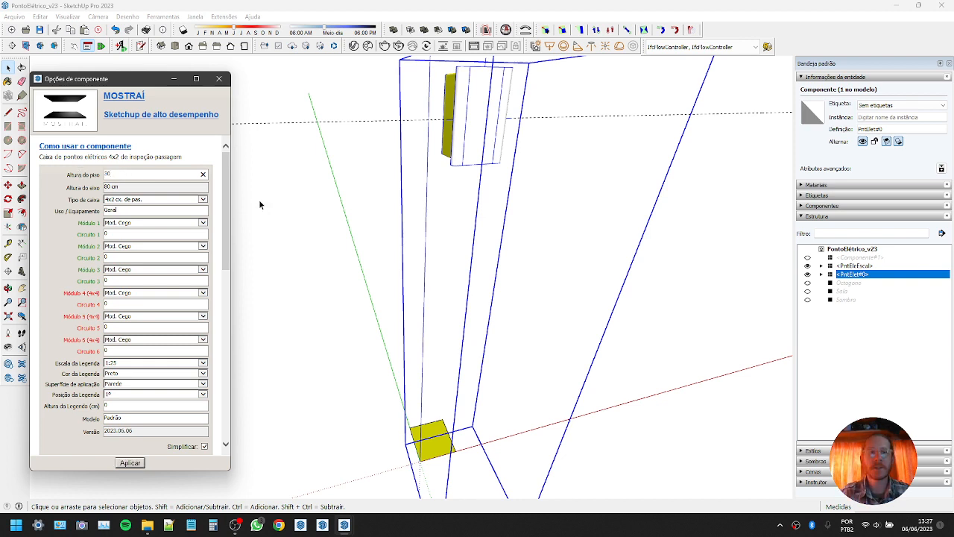
key("Return")
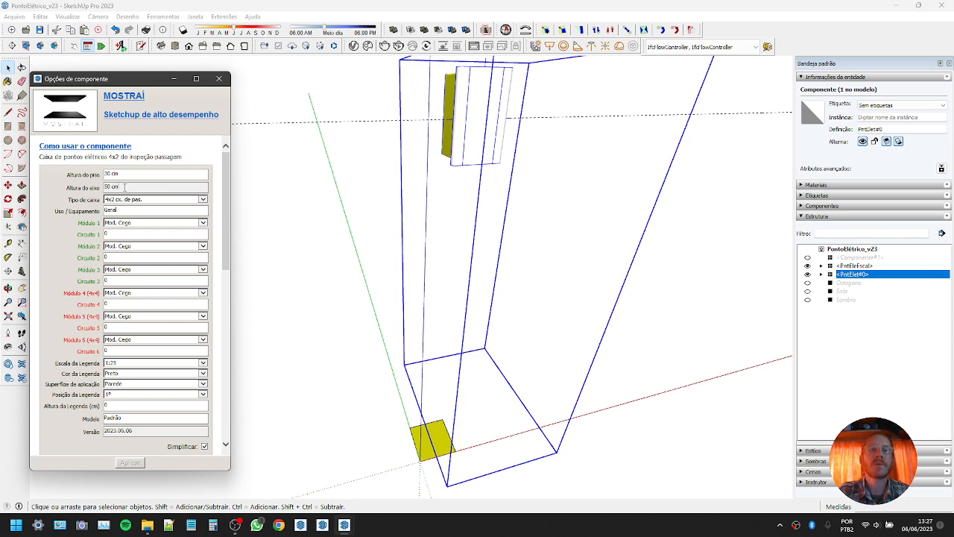
Create a guide line parallel to the red axis, 0.3 m above it, with the Tape Measure tool
mouse_move(462, 340)
middle_mouse_down()
mouse_move(522, 333)
mouse_move(462, 326)
middle_mouse_up()
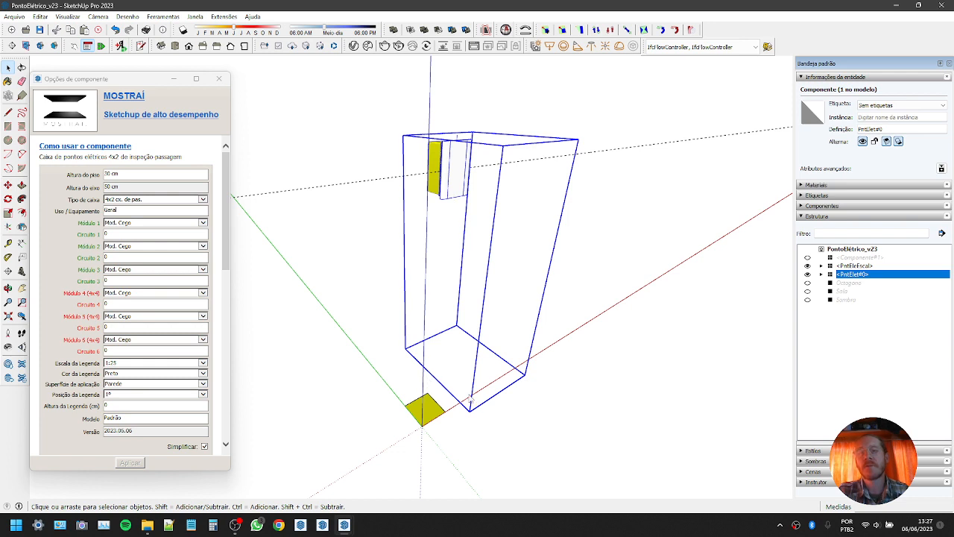
key("t")
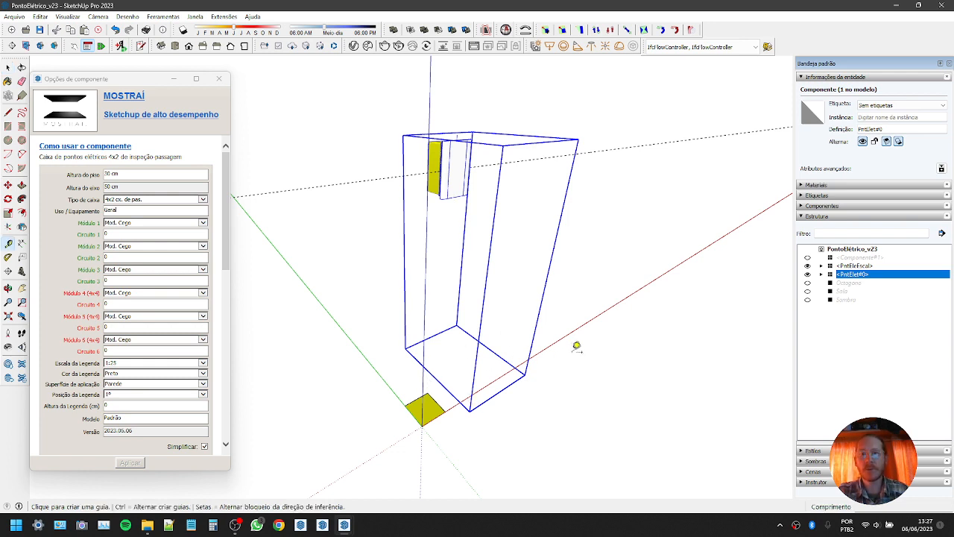
left_click(563, 337)
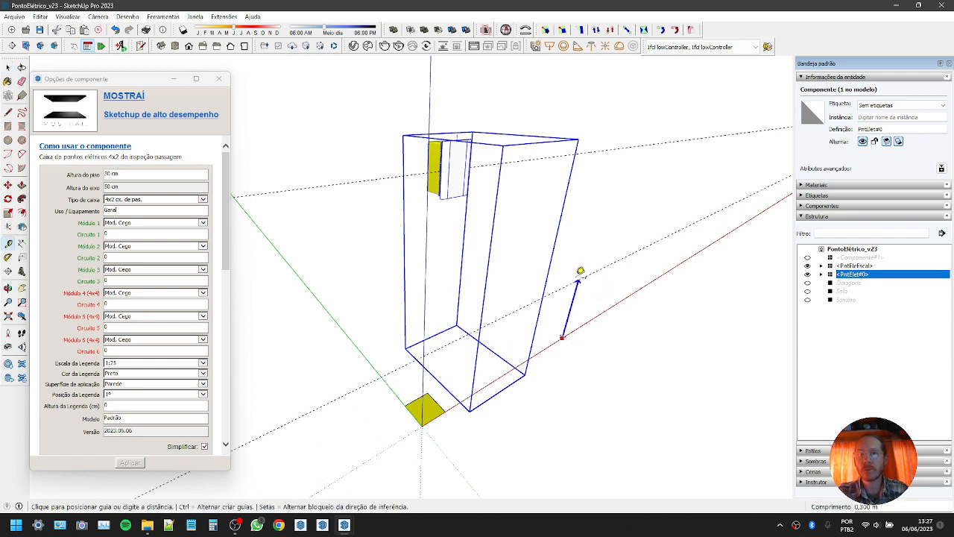
type(",")
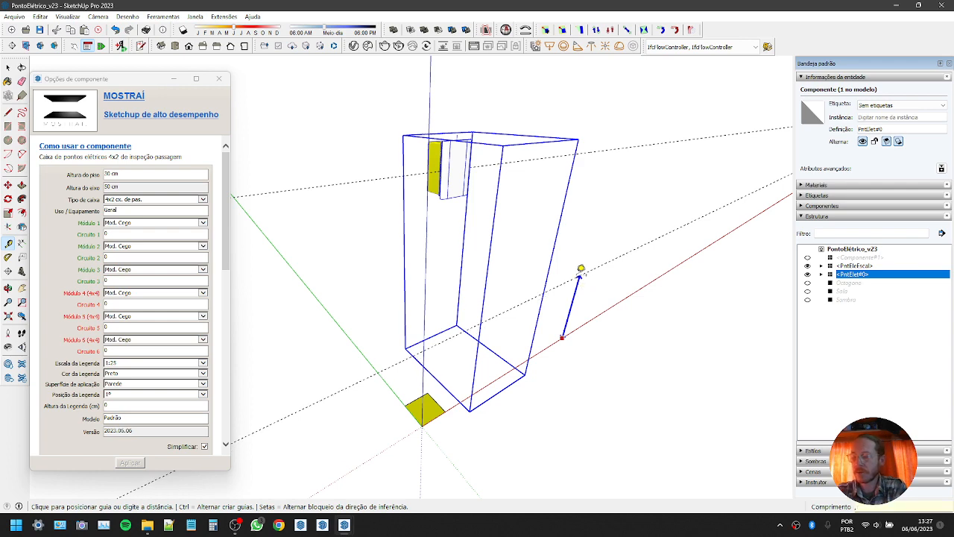
type("3")
key("Return")
key("space")
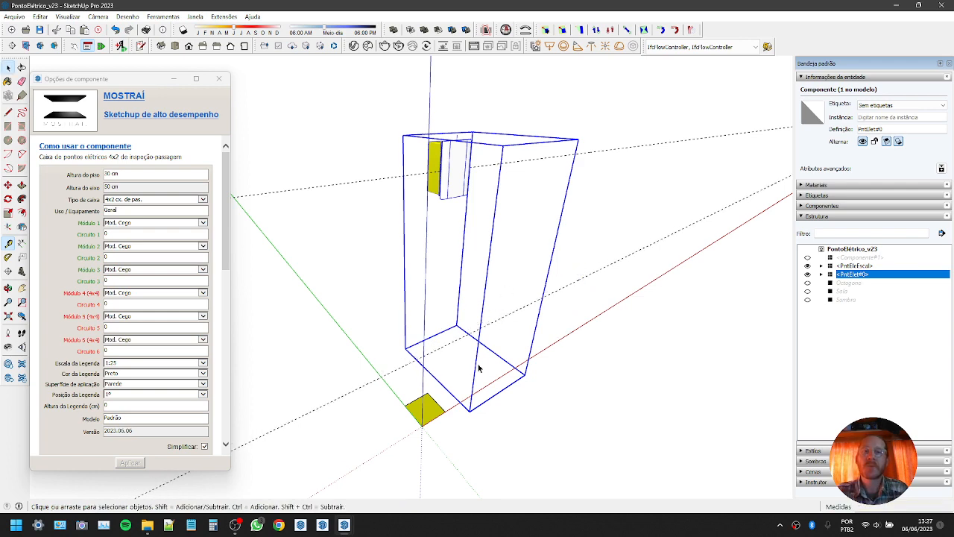
Compare the box's Altura do eixo value with its height above the new floor-level guide line
scroll(441, 354, "up", 2)
scroll(439, 348, "down", 2)
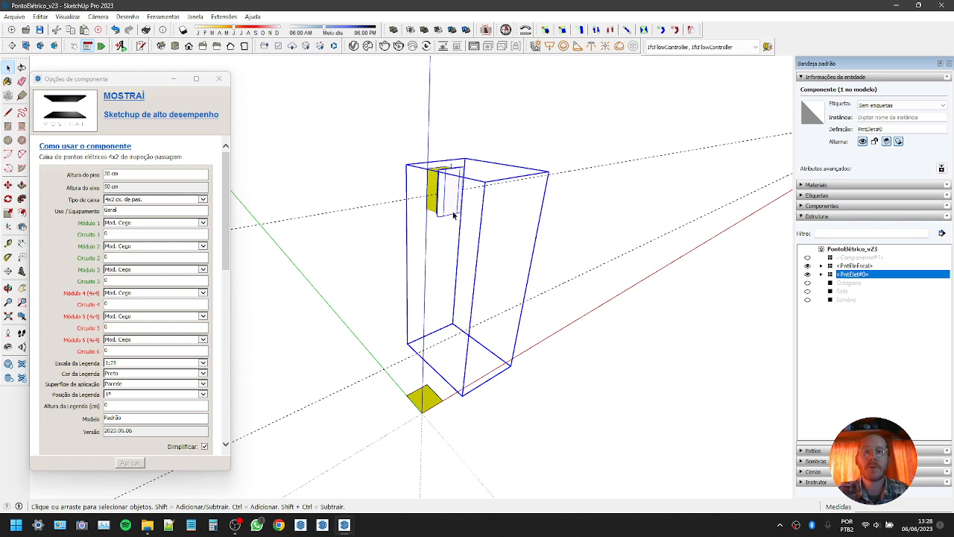
scroll(451, 199, "up", 1)
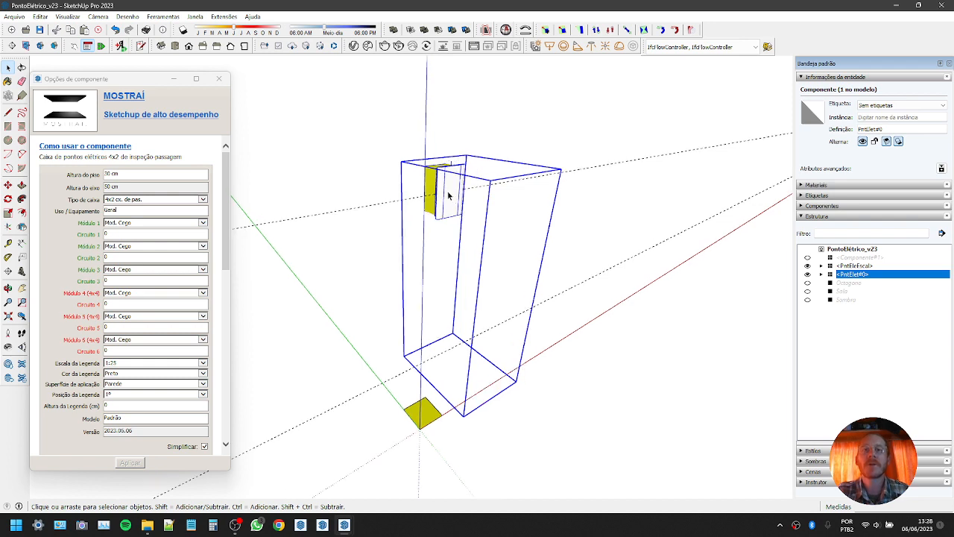
left_click(131, 187)
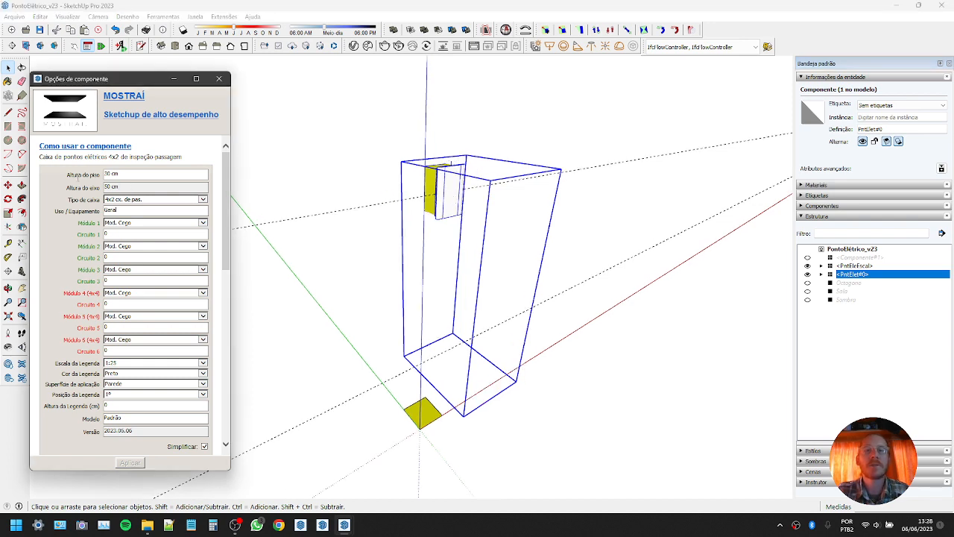
Reselect the electrical box and set its Tipo de caixa to 4x2 1 Módulo in the component options
left_click(368, 389)
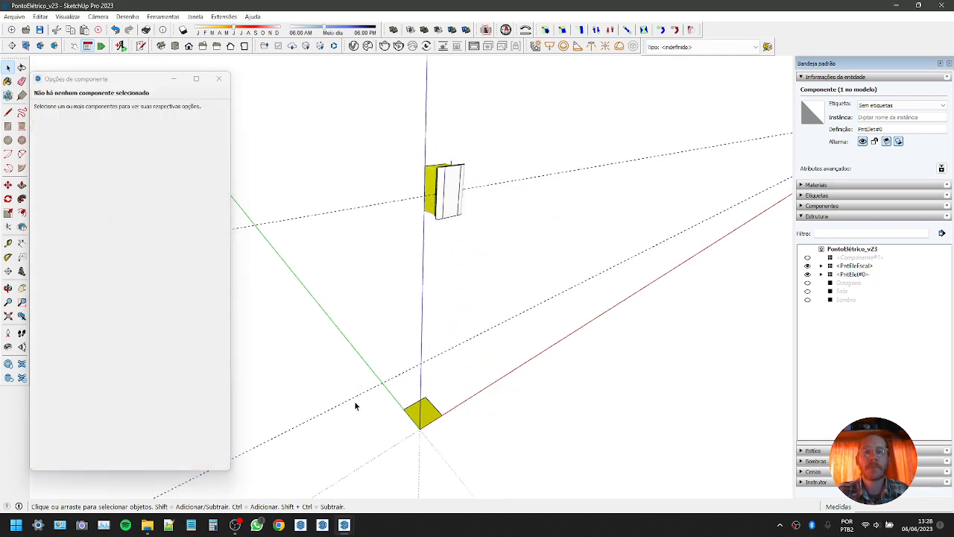
left_click(448, 185)
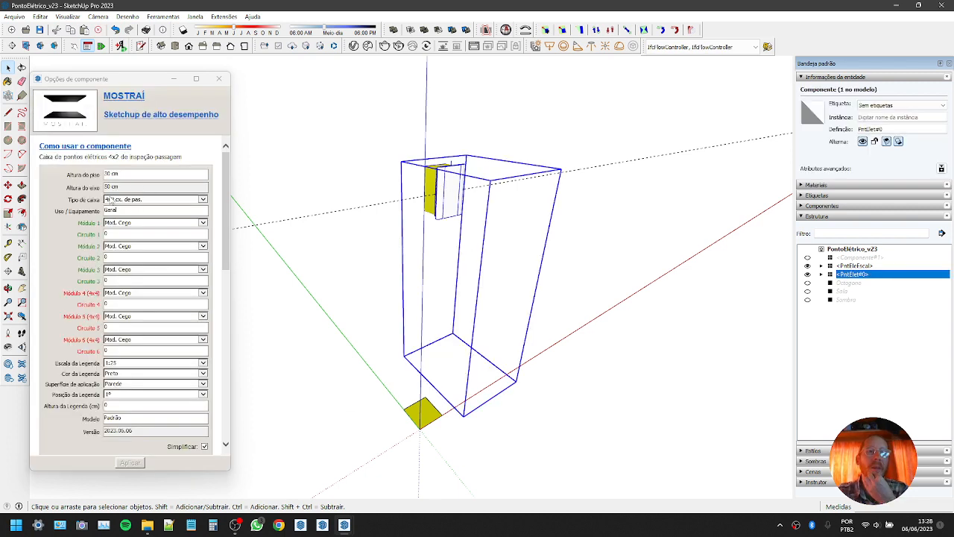
left_click(82, 203)
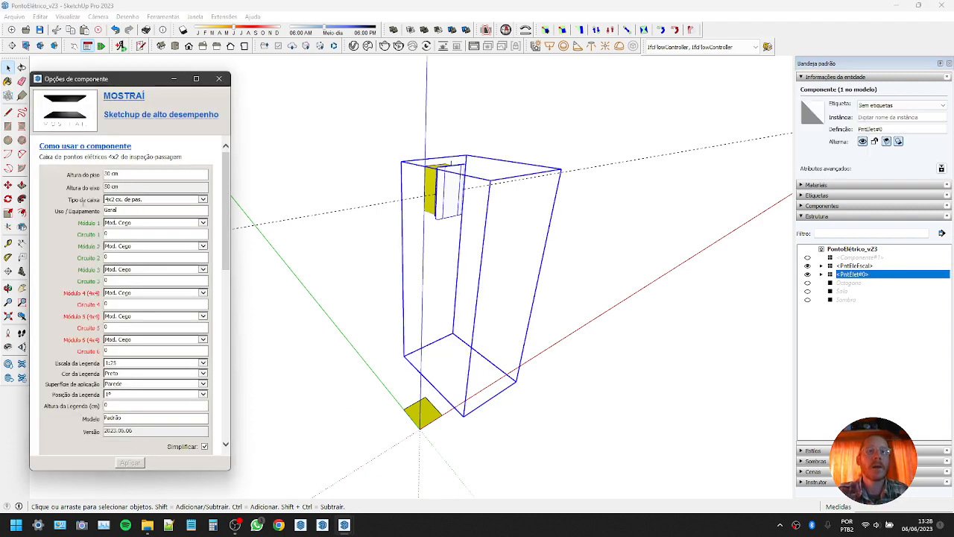
left_click(185, 205)
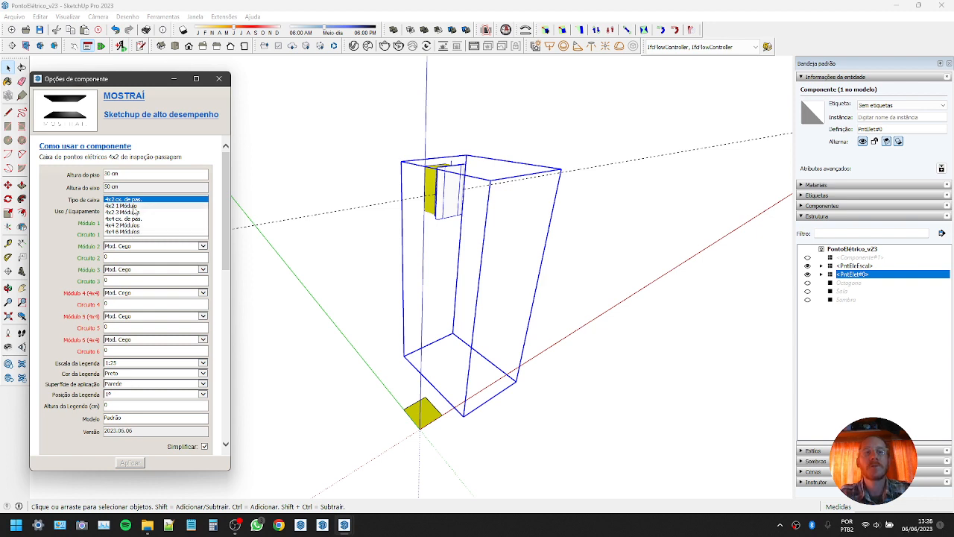
left_click(135, 206)
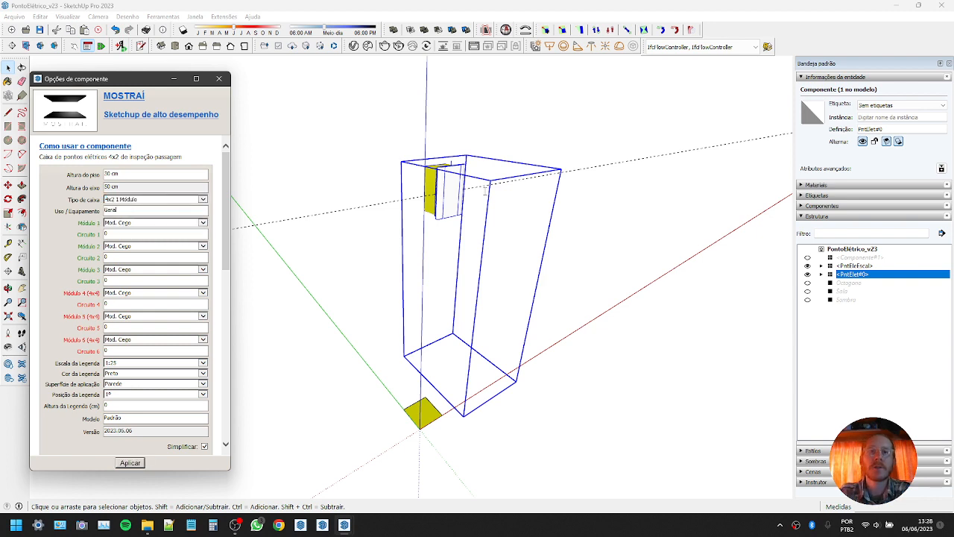
scroll(452, 200, "up", 6)
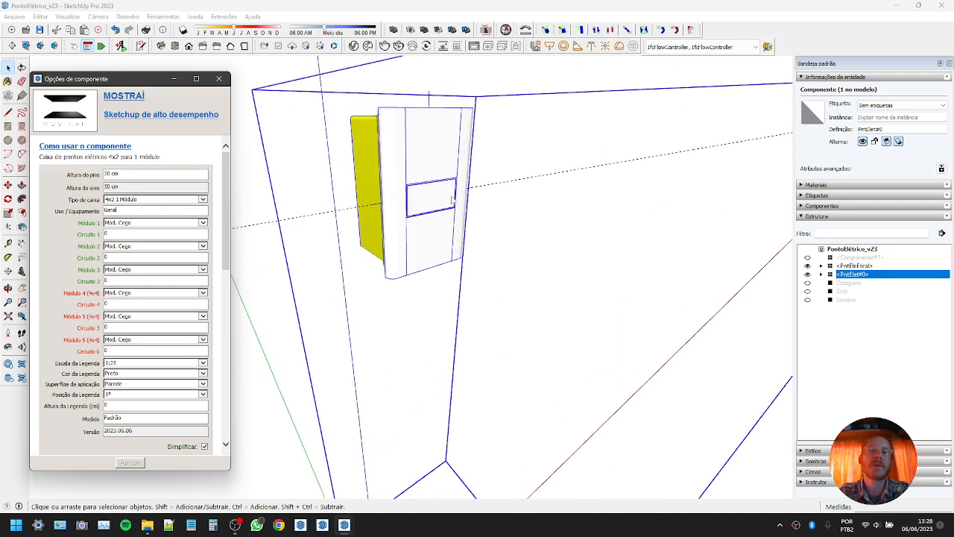
Change the box's Tipo de caixa to 4x2 3 Módulos, followed by the 4x4 cx. de pas. type
left_click(159, 200)
left_click(145, 211)
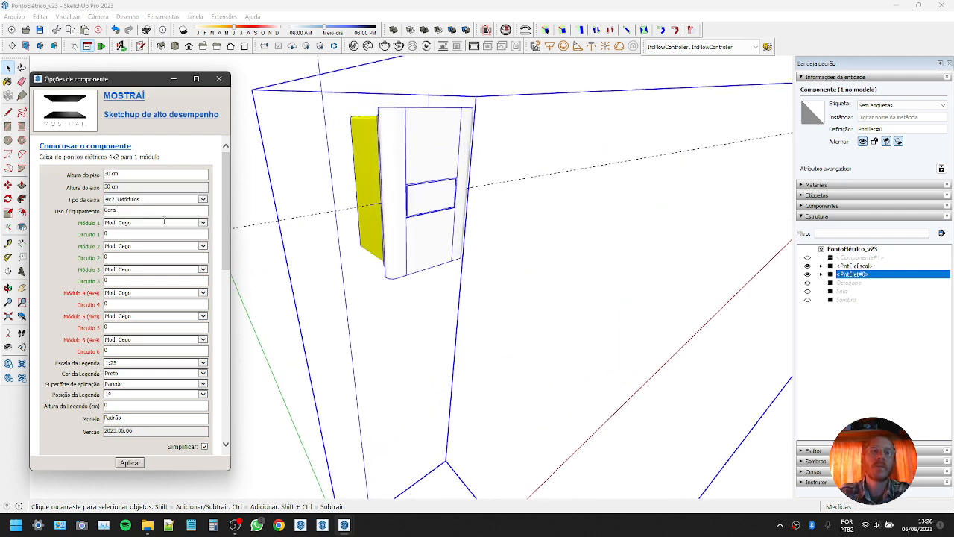
left_click(163, 200)
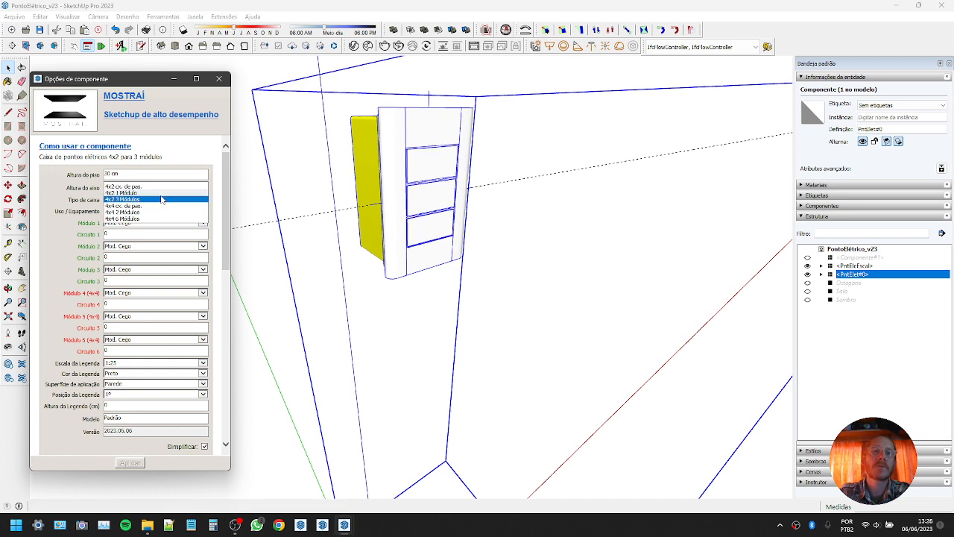
left_click(152, 205)
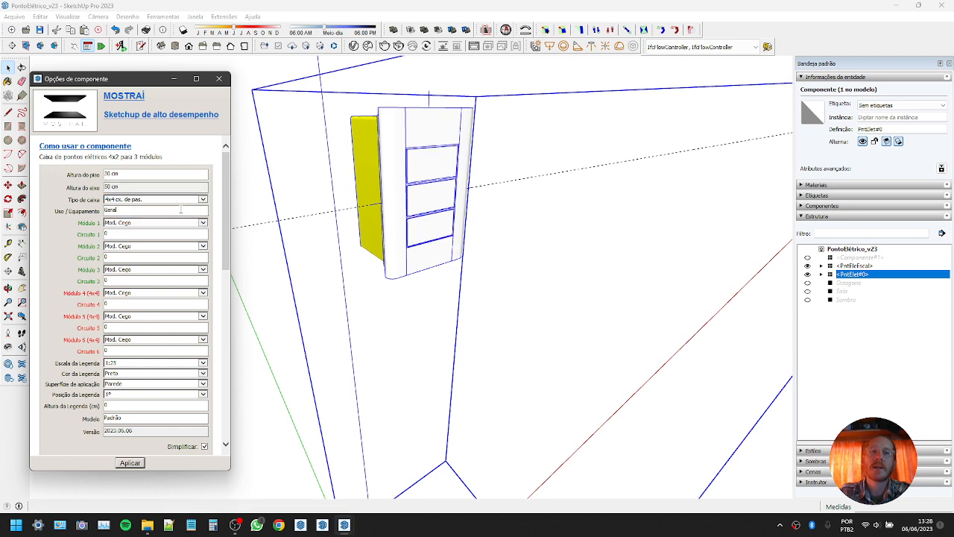
Switch the box's Tipo de caixa to 4x4 2 Módulos, followed by 4x4 6 Módulos
left_click(154, 202)
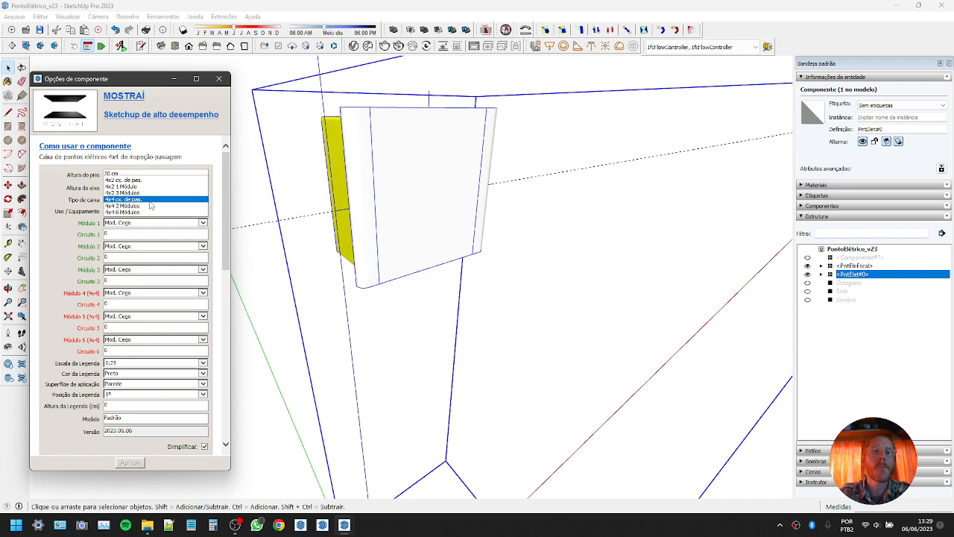
left_click(143, 205)
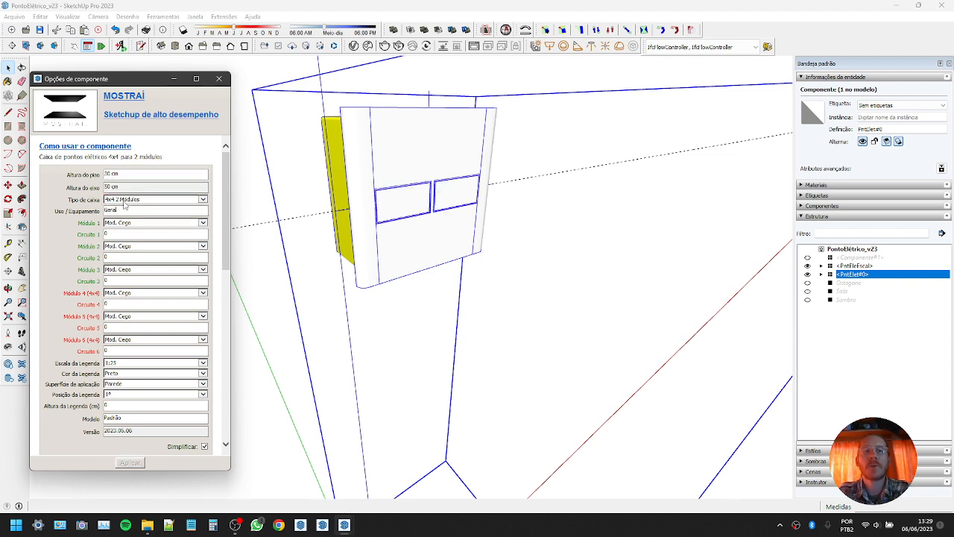
left_click(153, 200)
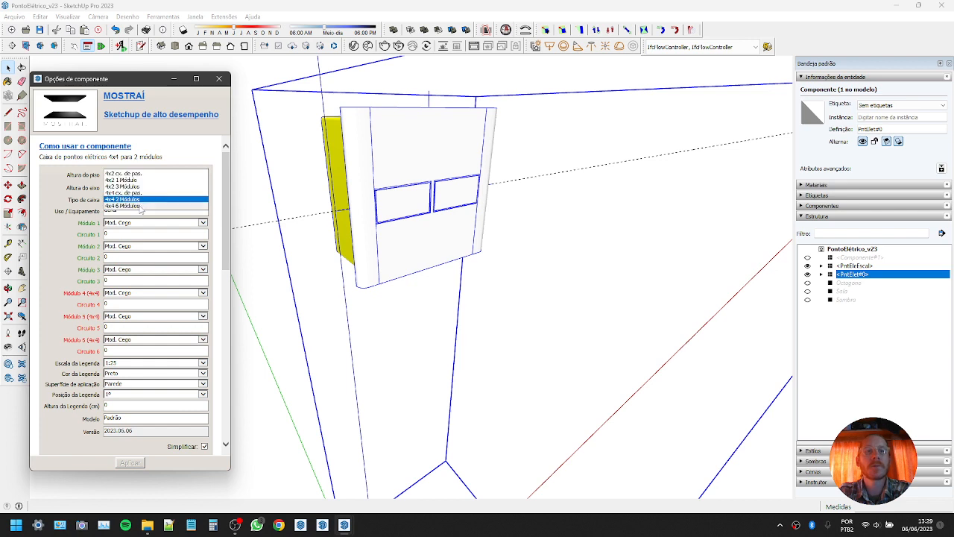
left_click(182, 209)
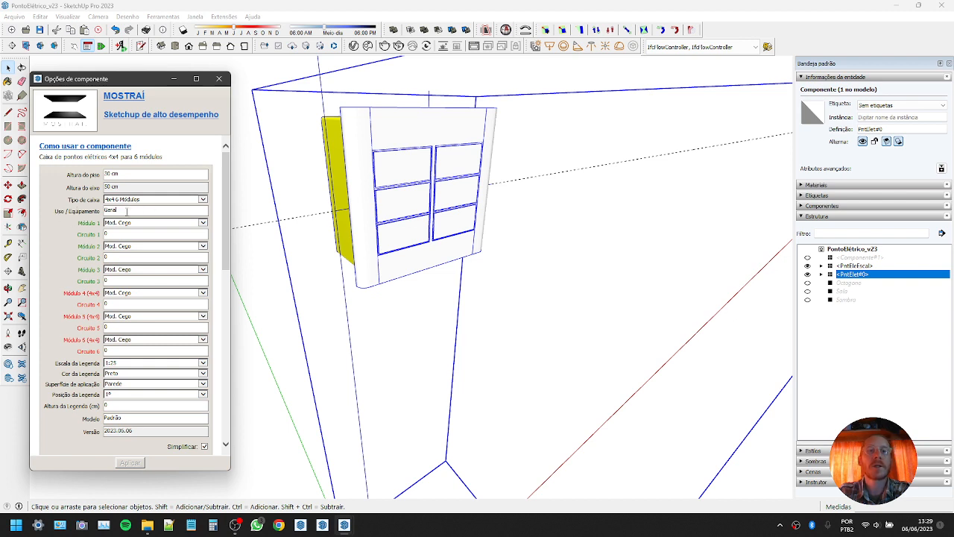
Set the box's Tipo de caixa to 4x2 1 Módulo and its Uso / Equipamento to Forno
double_click(127, 211)
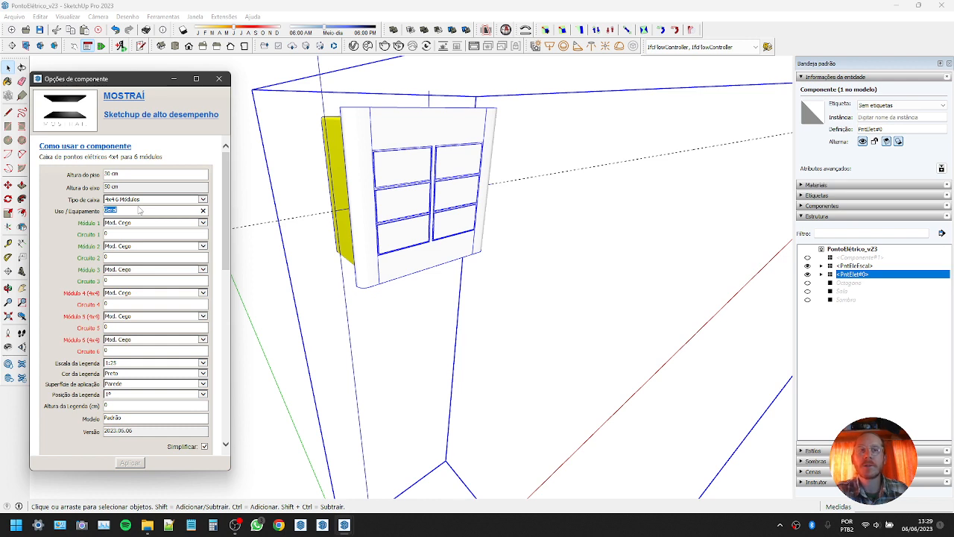
left_click(126, 200)
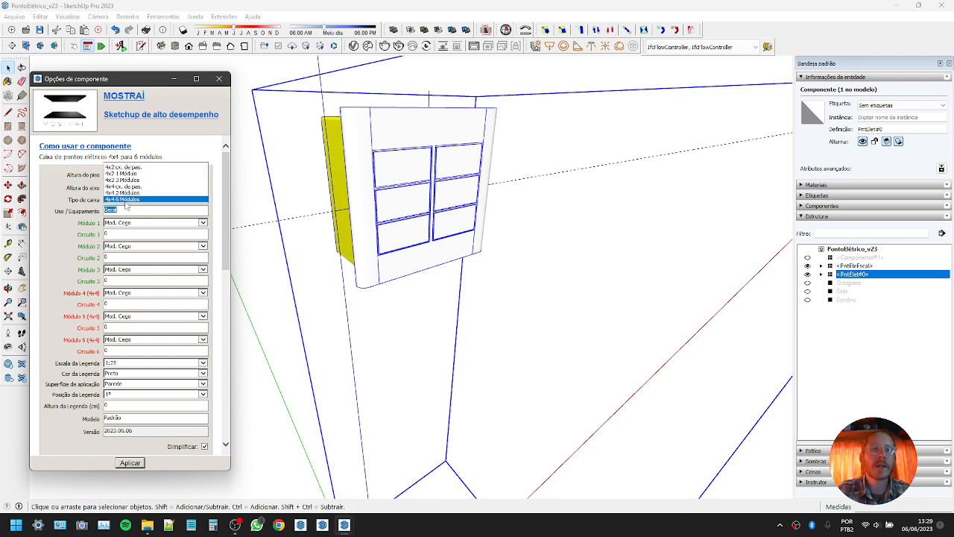
left_click(123, 173)
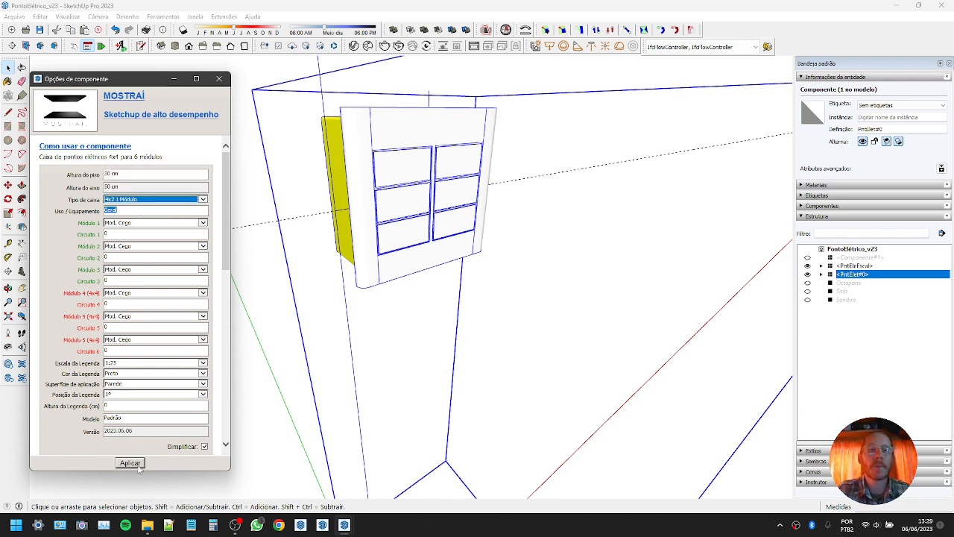
double_click(135, 211)
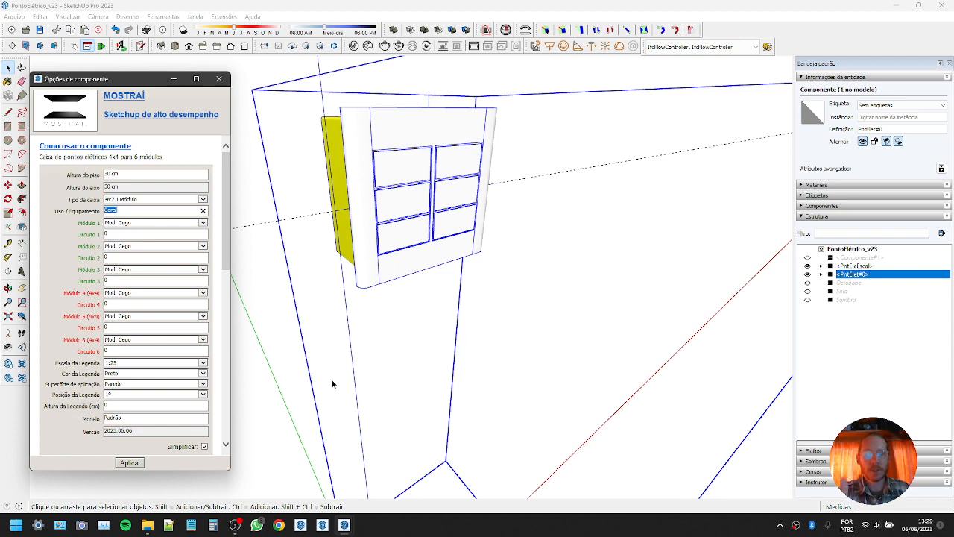
type("T")
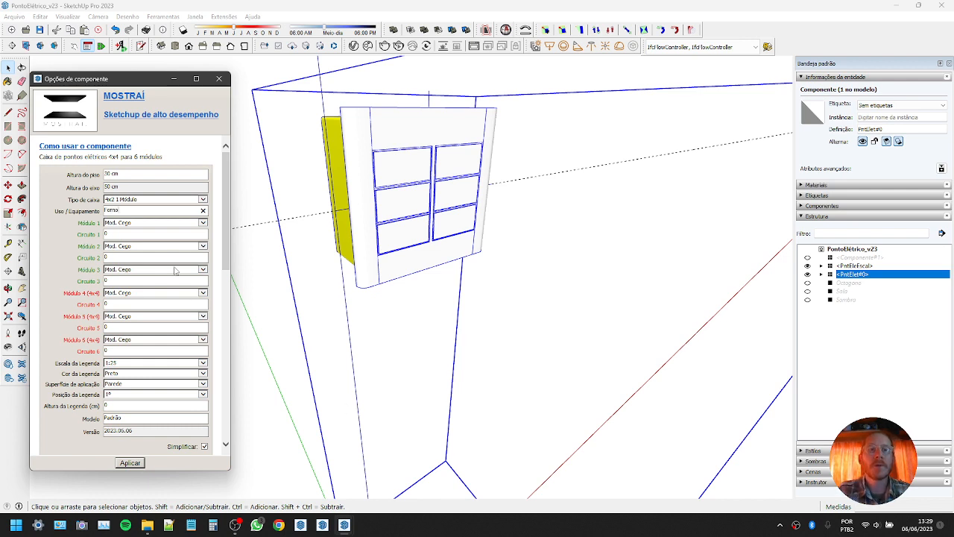
Set Módulo 1 to Tomada 220V 20A and apply the changes to the electrical box
left_click(147, 225)
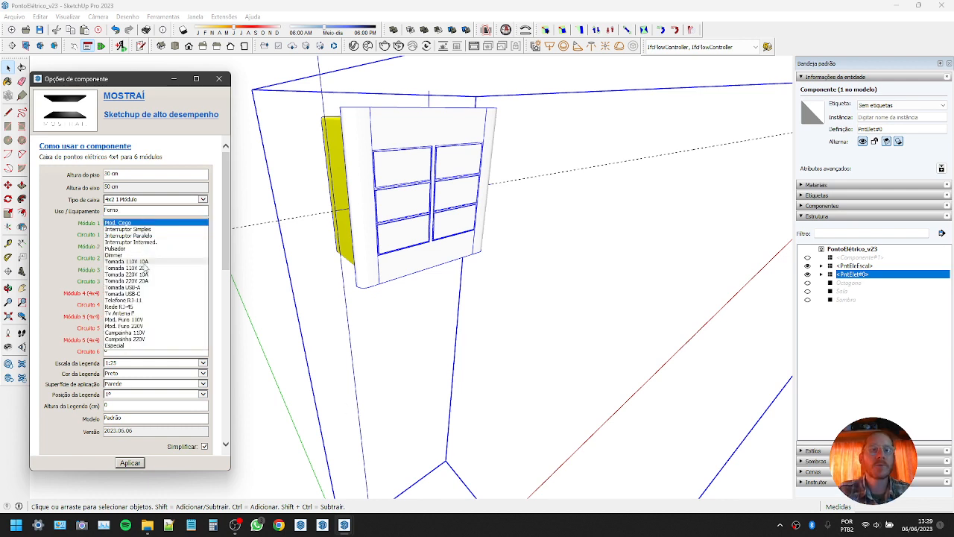
left_click(146, 282)
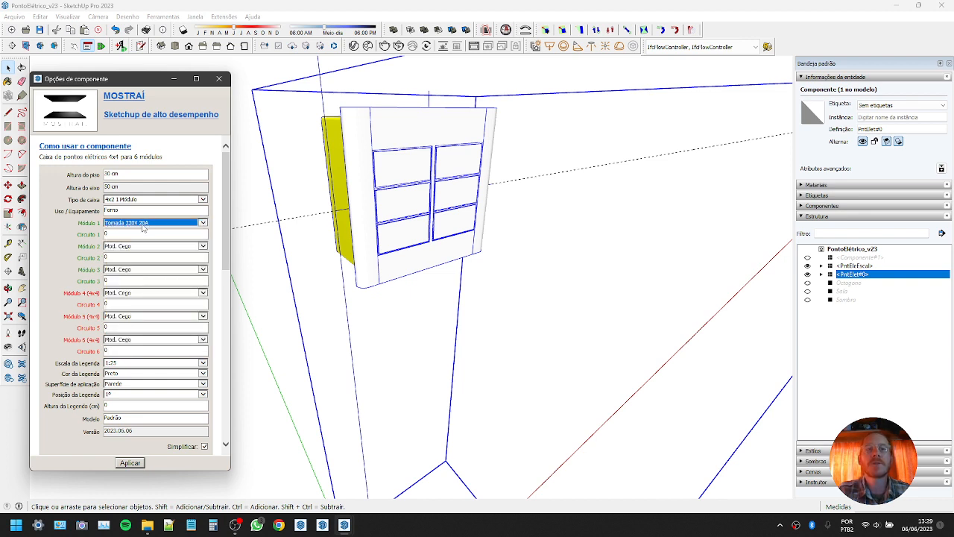
left_click(131, 463)
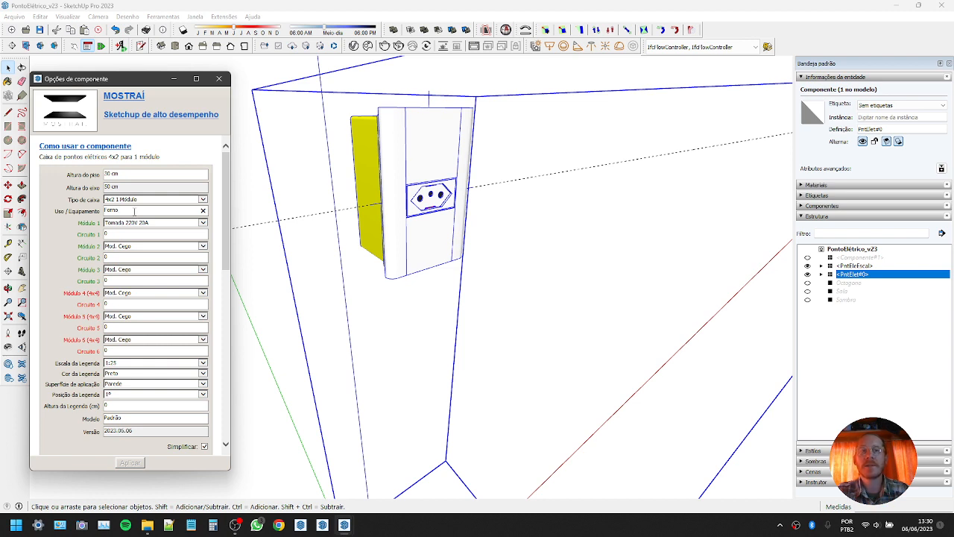
Examine the description line of the electrical box and the device types available for Módulo 1
left_click(88, 205)
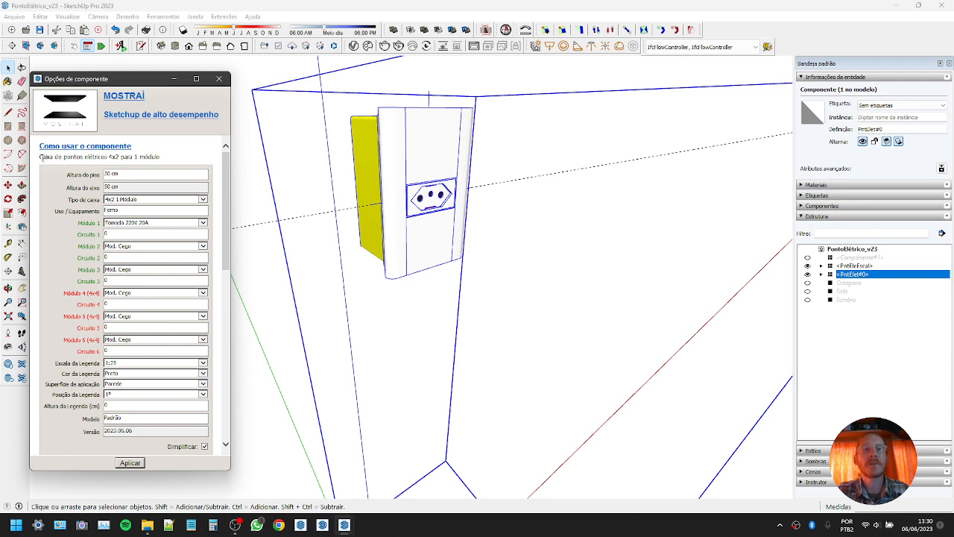
left_click_drag(39, 157, 147, 159)
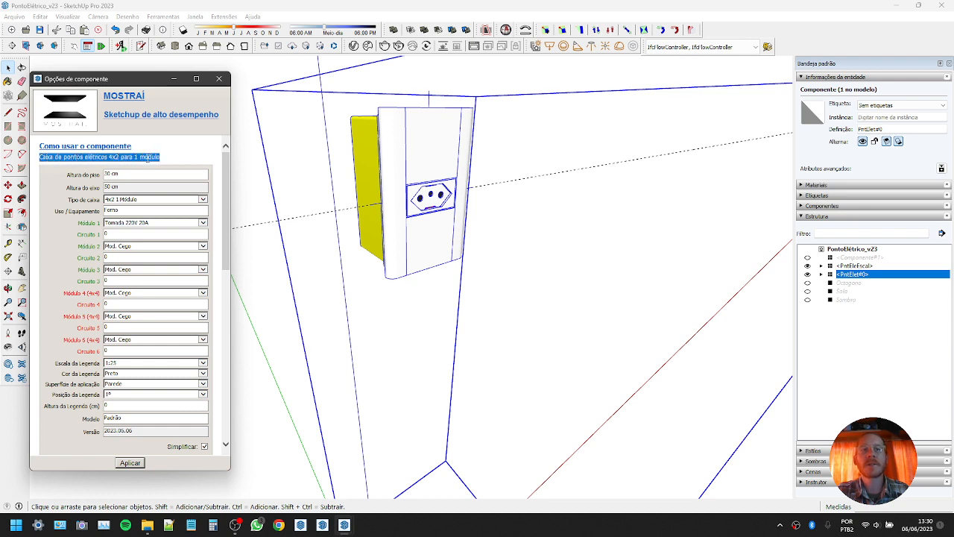
left_click(52, 170)
left_click_drag(42, 158, 161, 158)
left_click(161, 158)
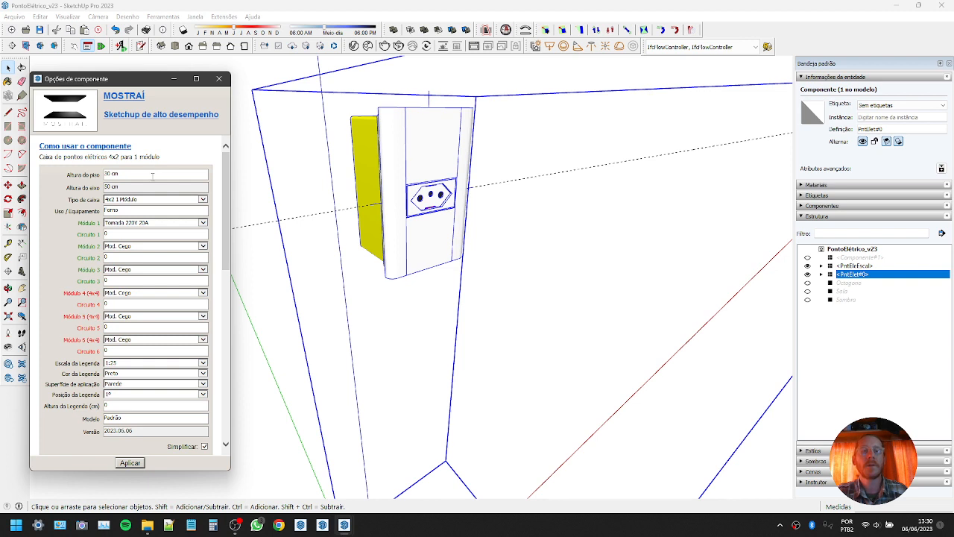
left_click(121, 235)
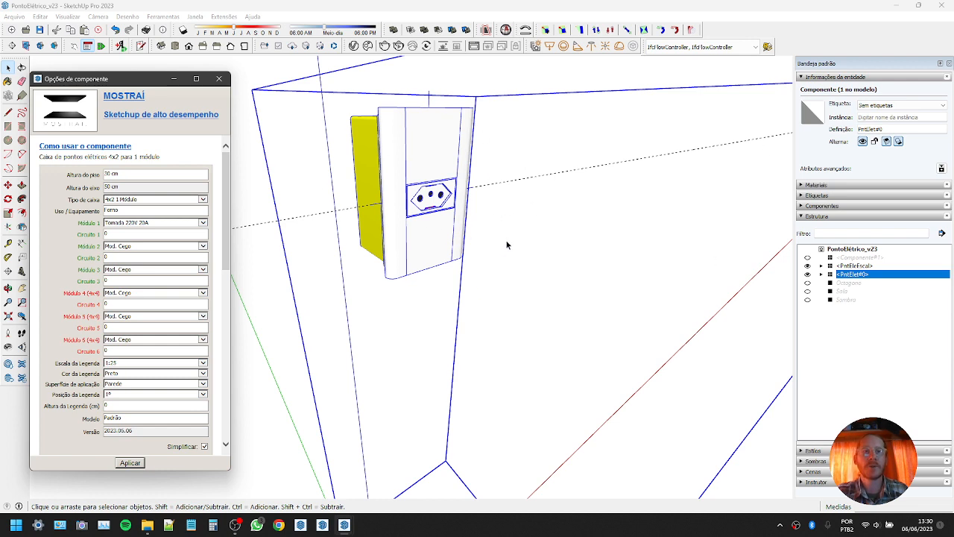
left_click(130, 225)
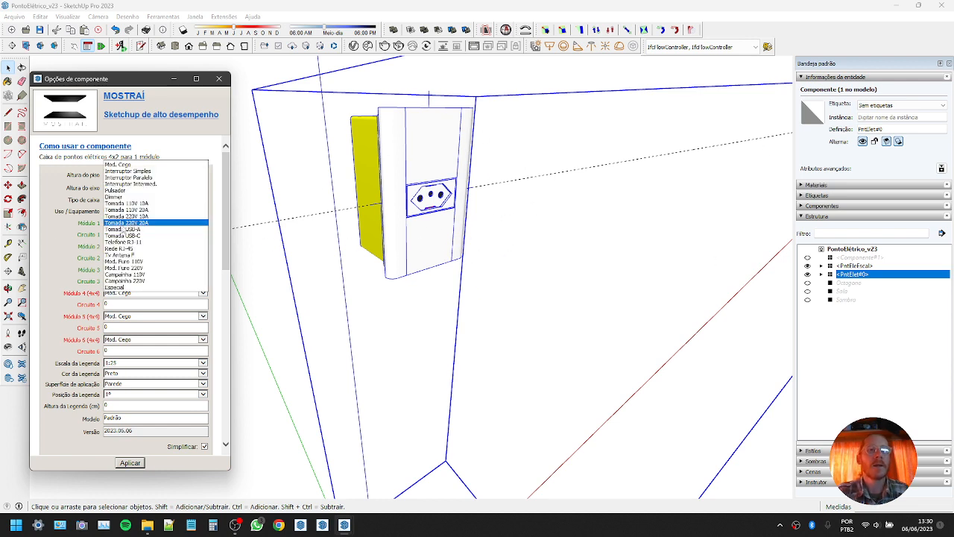
left_click(136, 227)
Set the box's Tipo de caixa to 4x4 6 Módulos and its Uso / Equipamento to Geral
left_click(154, 201)
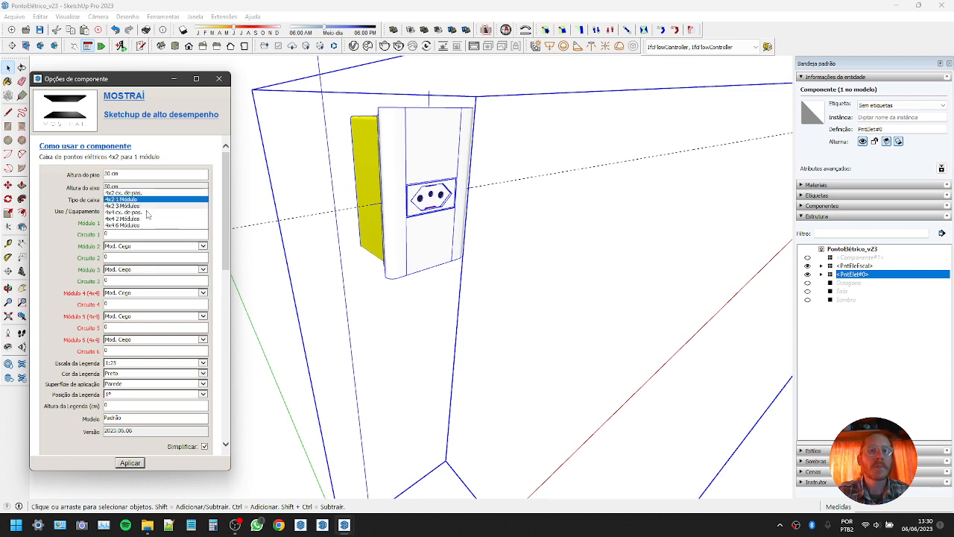
left_click(142, 224)
key("Return")
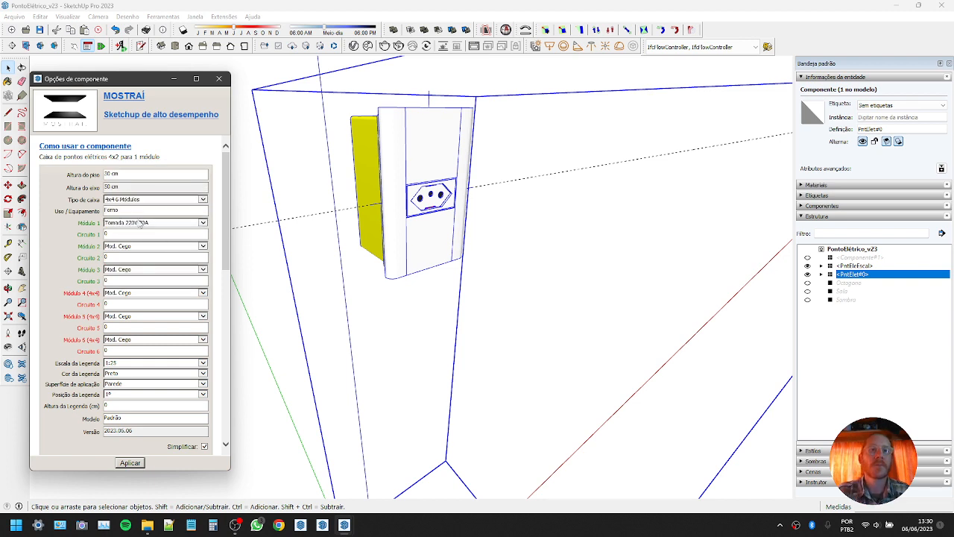
left_click_drag(127, 209, 41, 221)
type("Geral")
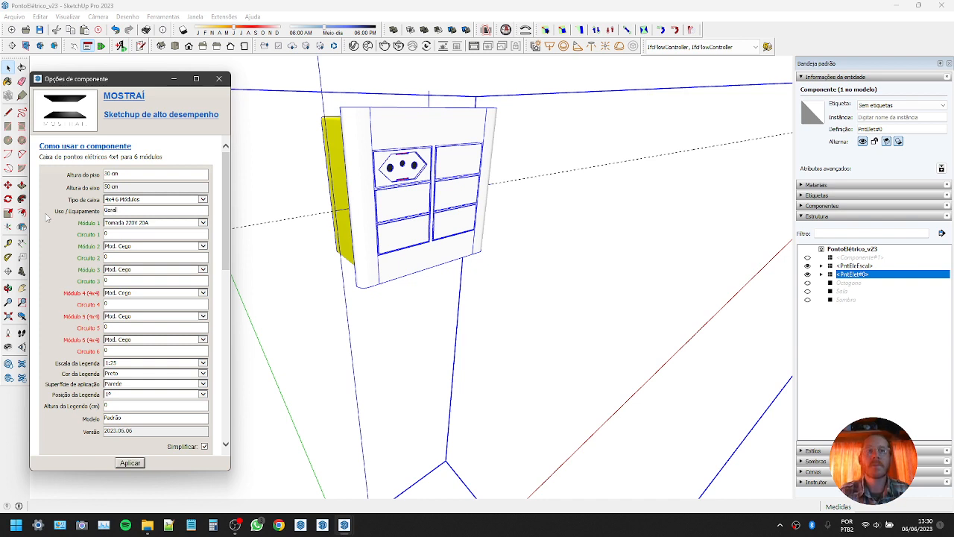
key("Return")
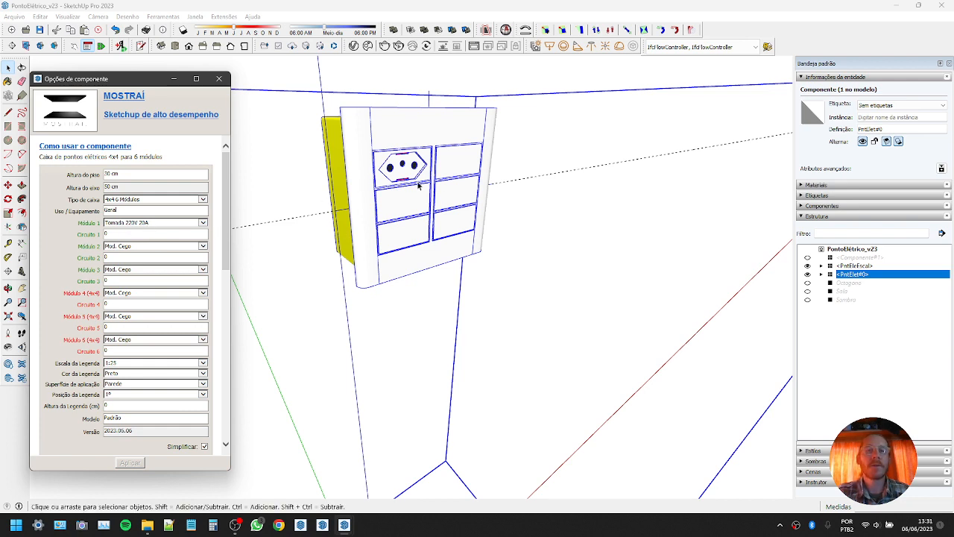
Set Circuito 1 of the electrical box to 4 and apply it to the floor-level legend symbol
left_click(116, 233)
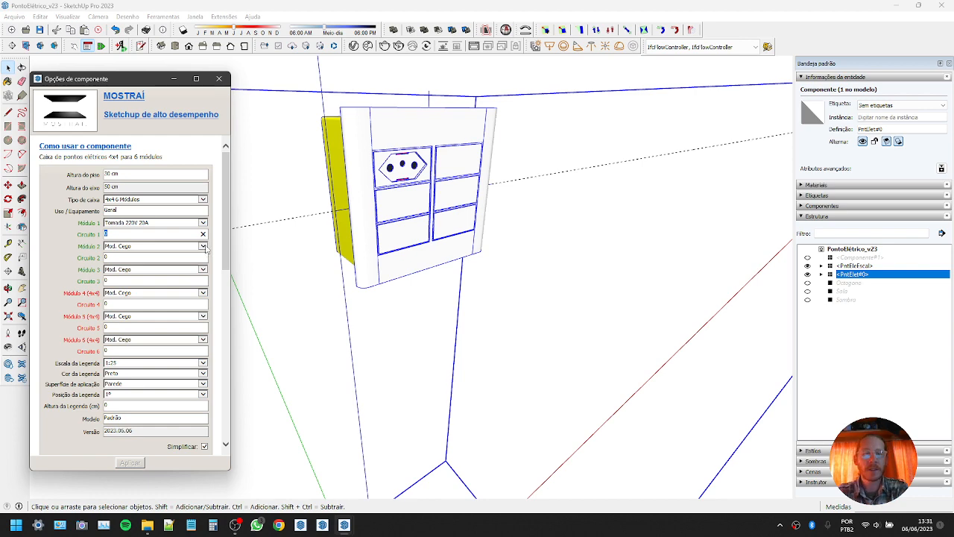
scroll(443, 261, "down", 5)
scroll(419, 433, "up", 3)
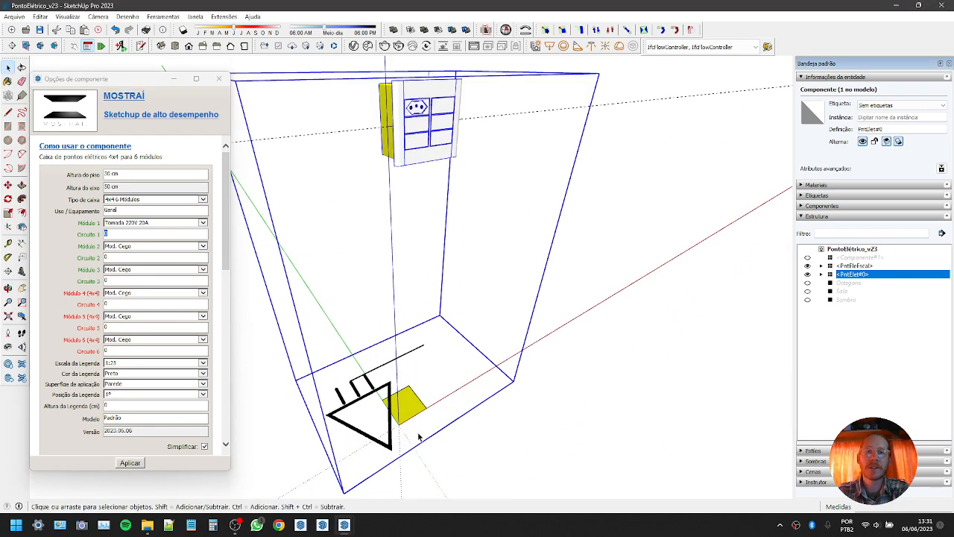
middle_click_drag(419, 436, 370, 446)
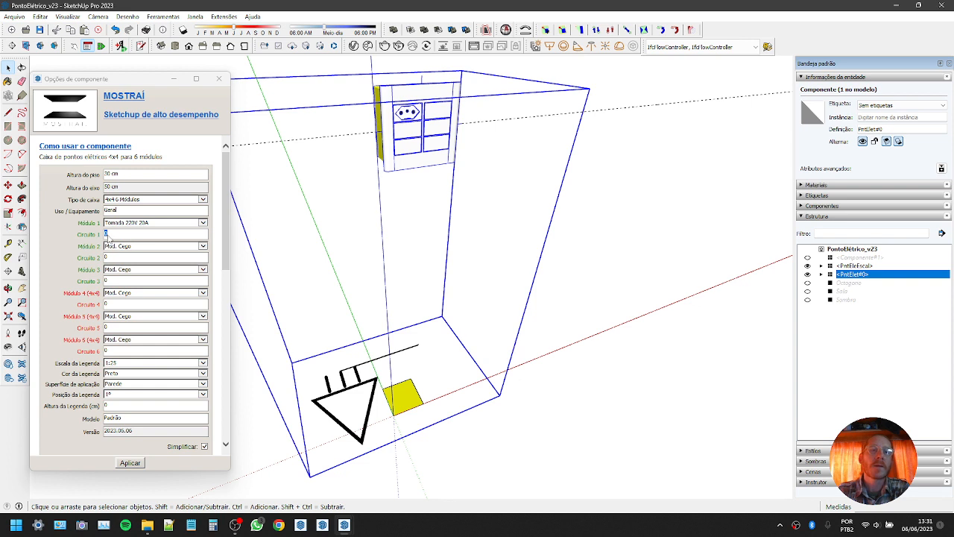
left_click(110, 237)
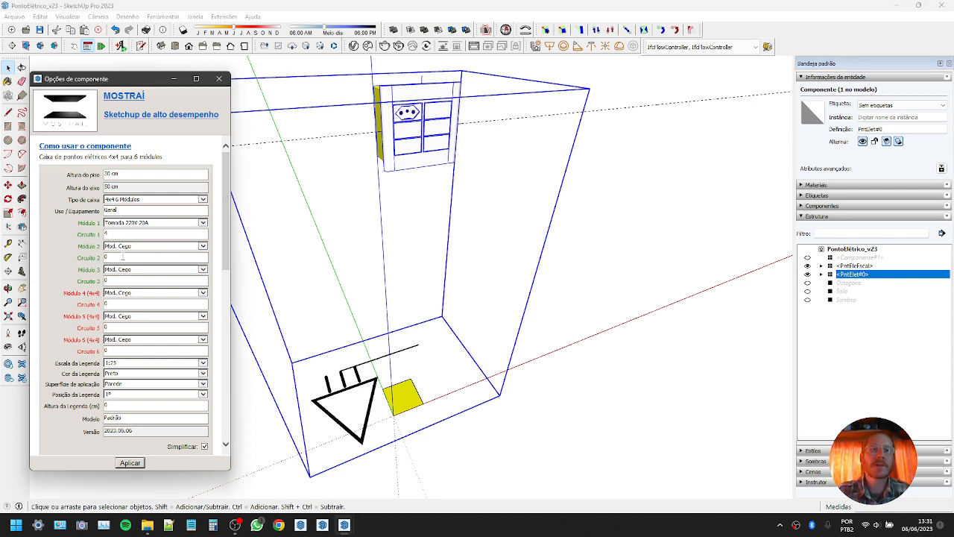
left_click(130, 462)
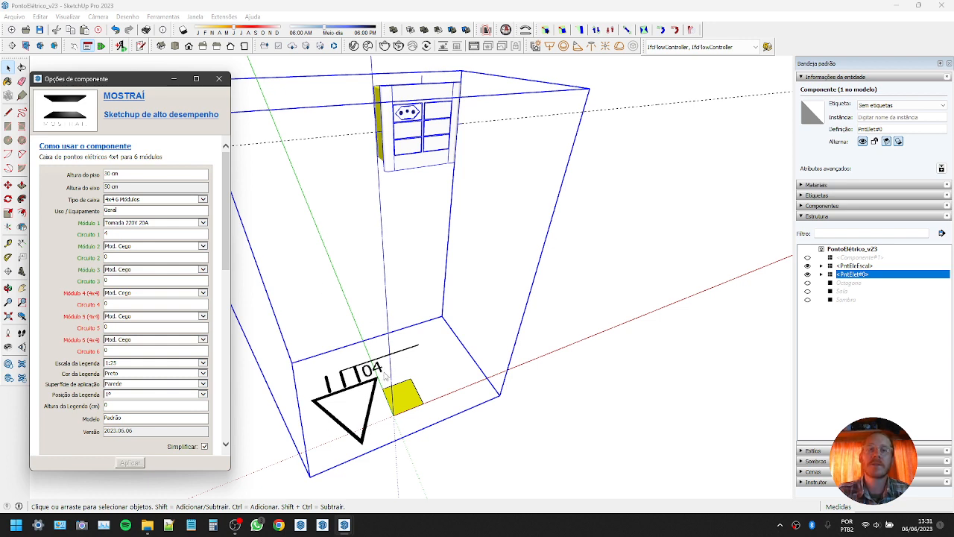
Set Módulo 1 to Interruptor Paralelo and try the 4x4 cx. de pas. box type on the electrical point
left_click(146, 223)
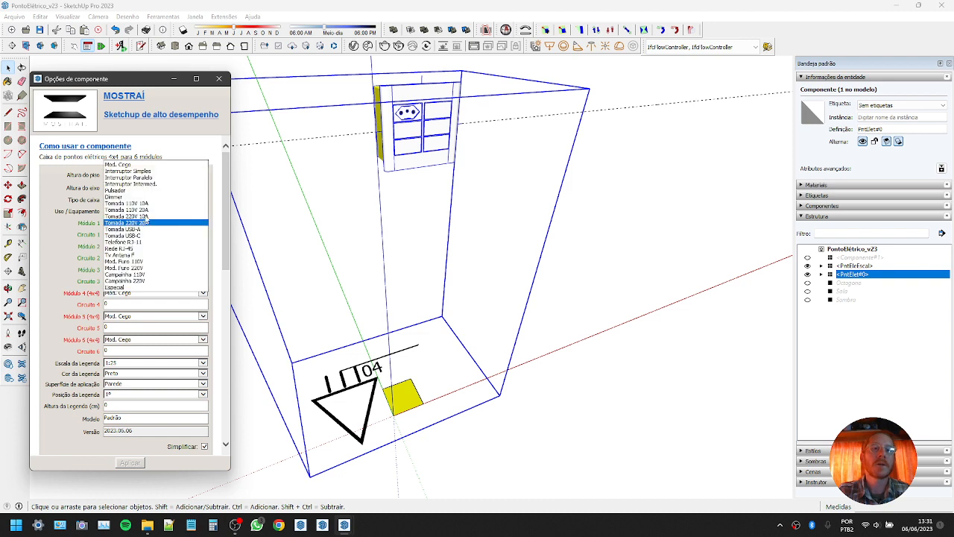
left_click(153, 179)
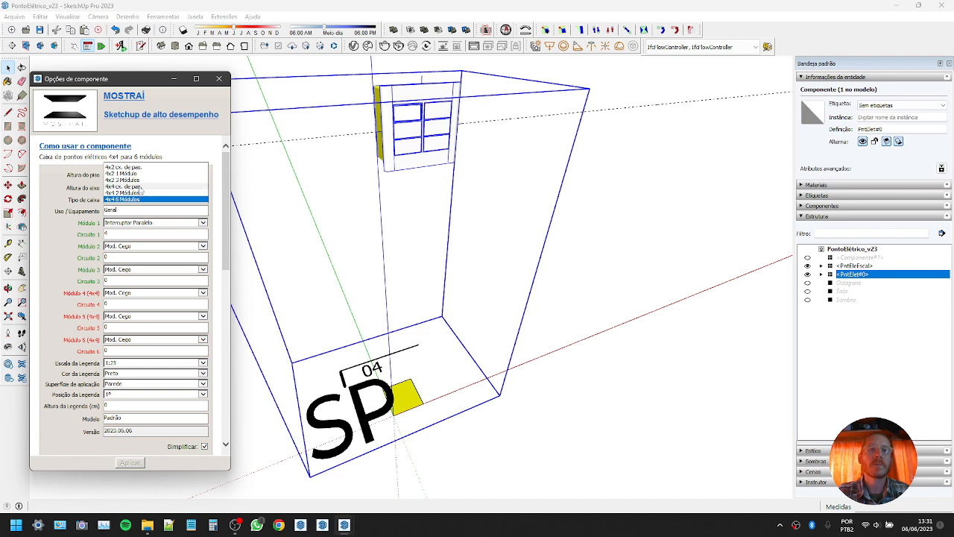
left_click(140, 187)
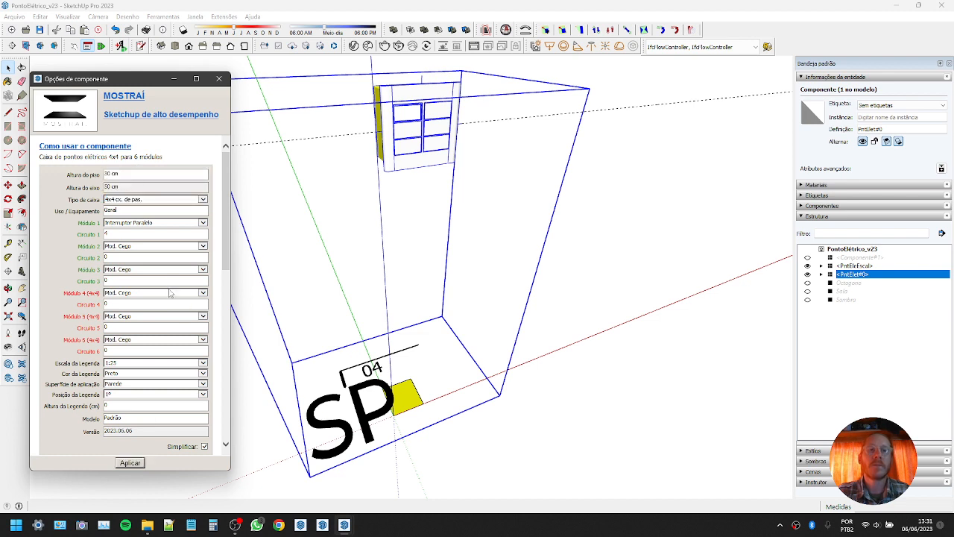
Set the electrical point's Tipo de caixa to 4x4 2 Módulos and apply the change
left_click(140, 200)
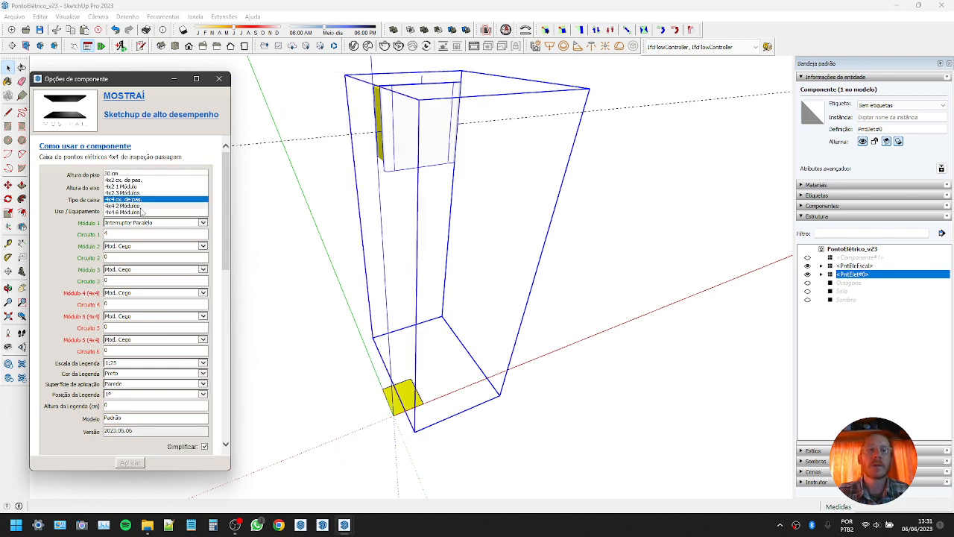
left_click(143, 212)
left_click(135, 464)
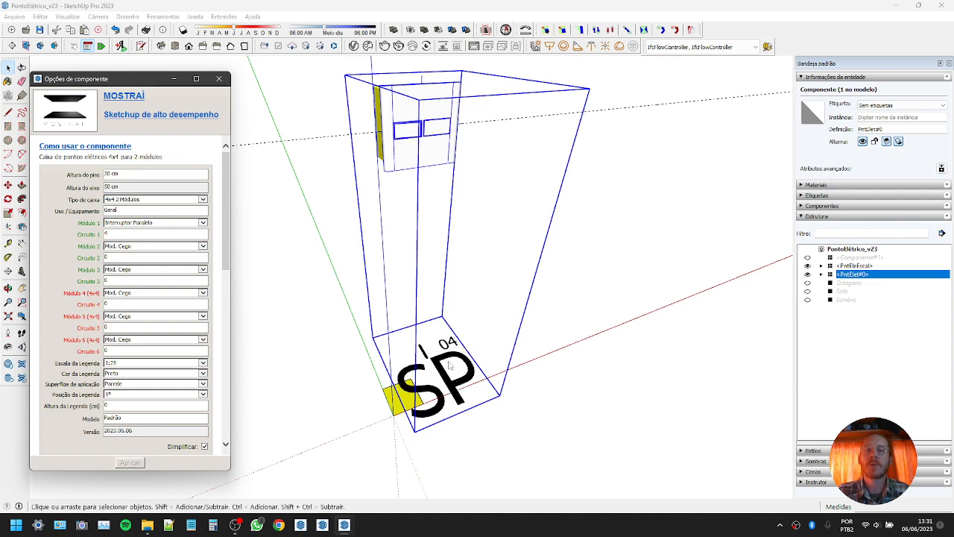
Set Módulo 2 of the two-module box to Tomada 110V 10A and apply the change
mouse_move(451, 345)
middle_mouse_down()
mouse_move(452, 328)
mouse_move(448, 339)
middle_mouse_up()
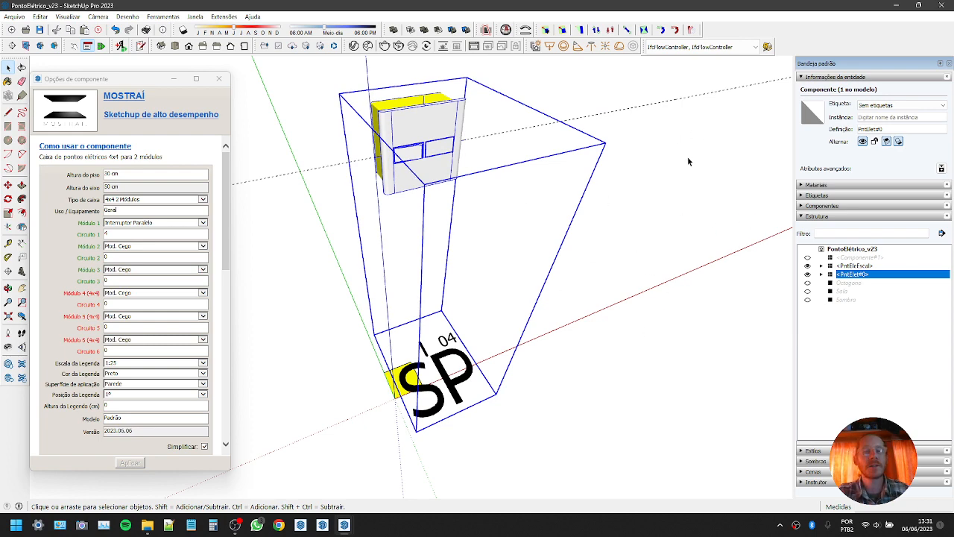
scroll(422, 150, "up", 2)
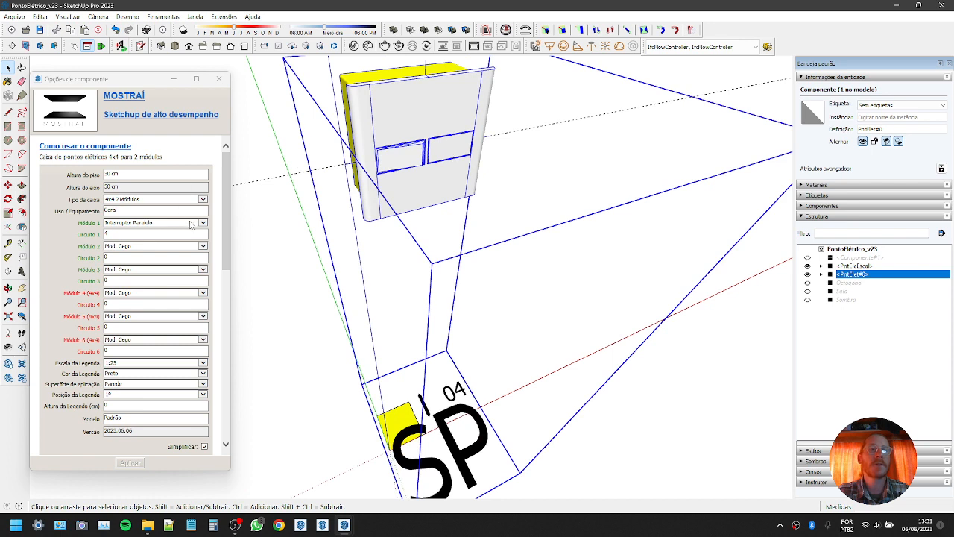
left_click(142, 246)
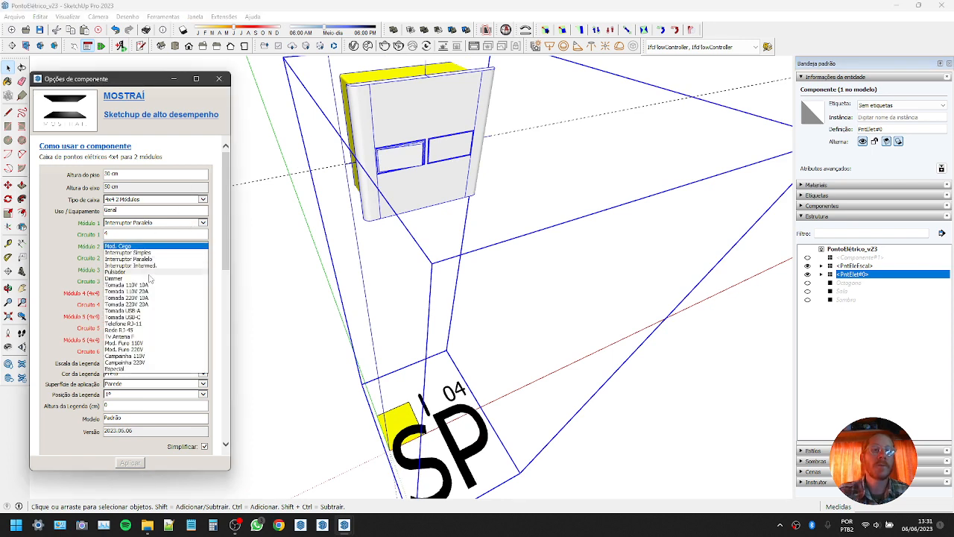
left_click(157, 284)
left_click(131, 463)
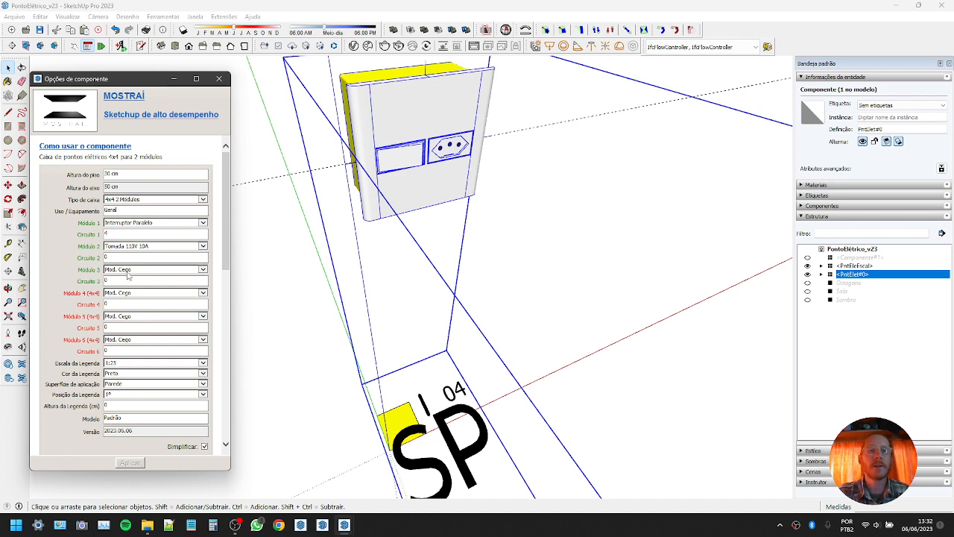
Set Módulo 2 to Tomada USB-A and check its floor legend symbol in perspective and from above
left_click(139, 249)
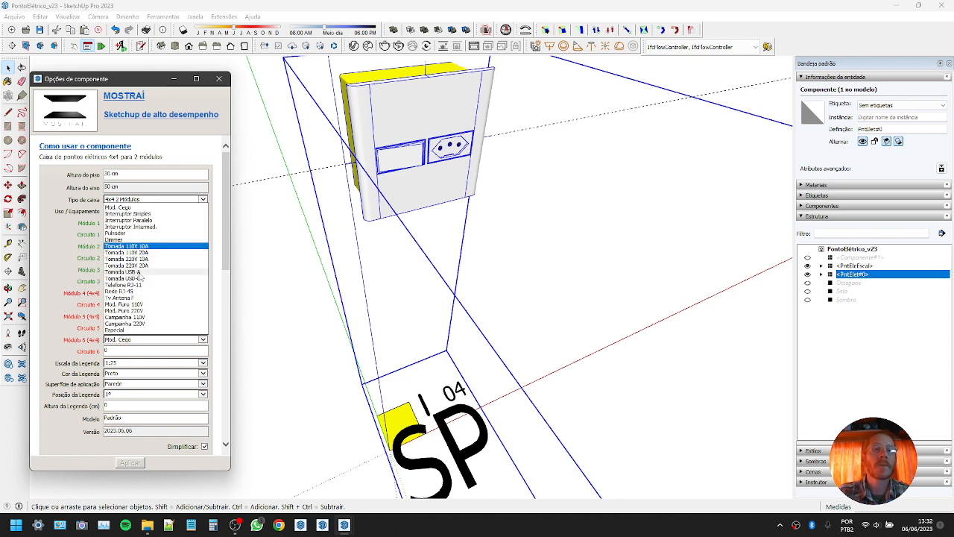
left_click(139, 273)
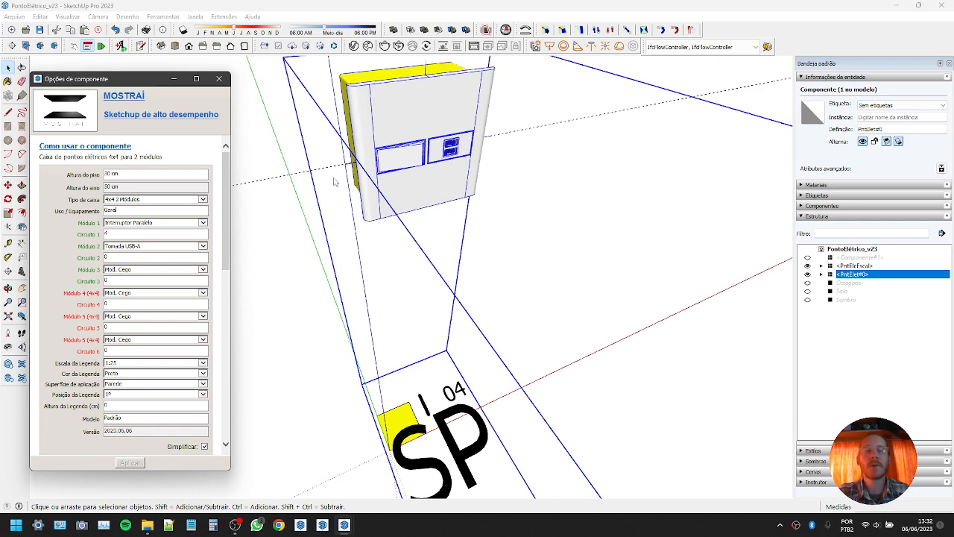
middle_click_drag(401, 179, 425, 176)
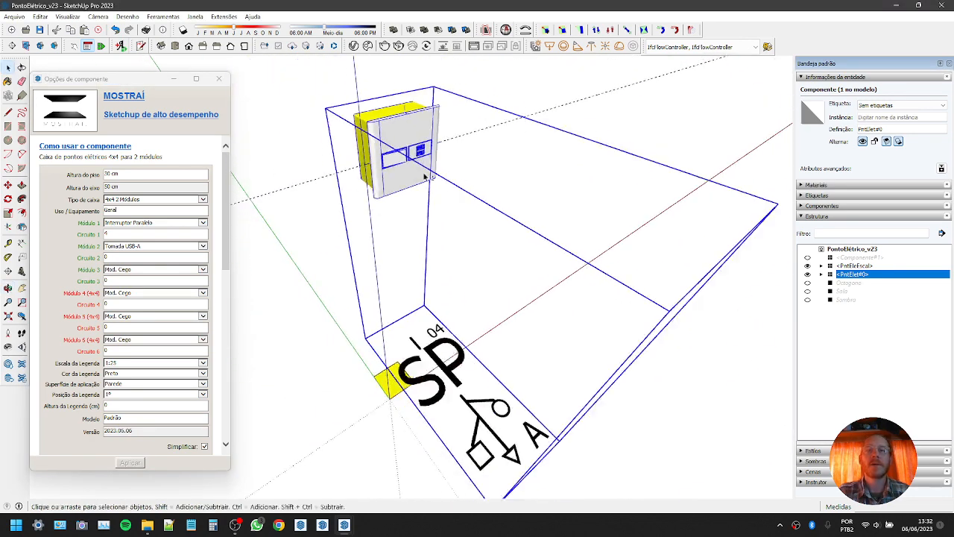
scroll(424, 176, "up", 3)
scroll(396, 241, "down", 6)
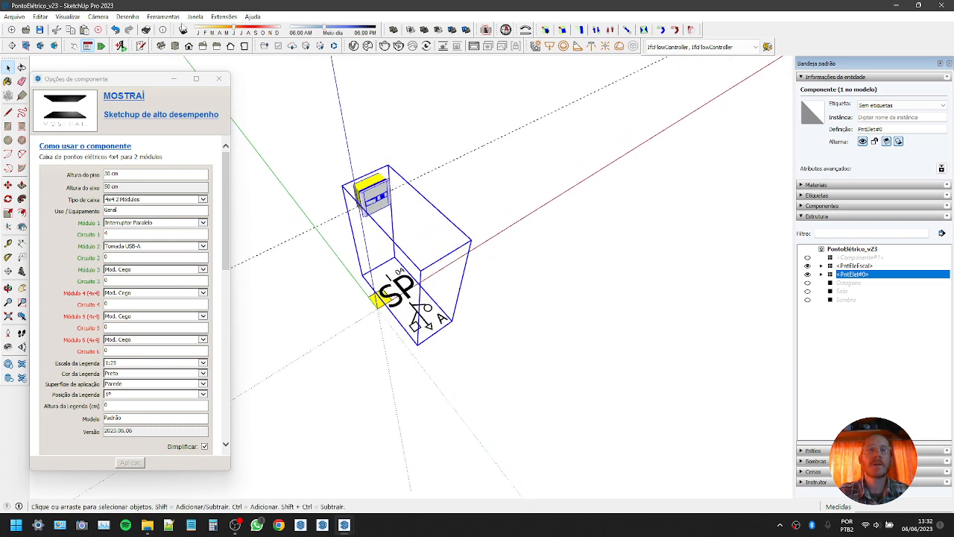
left_click(175, 46)
scroll(430, 302, "up", 6)
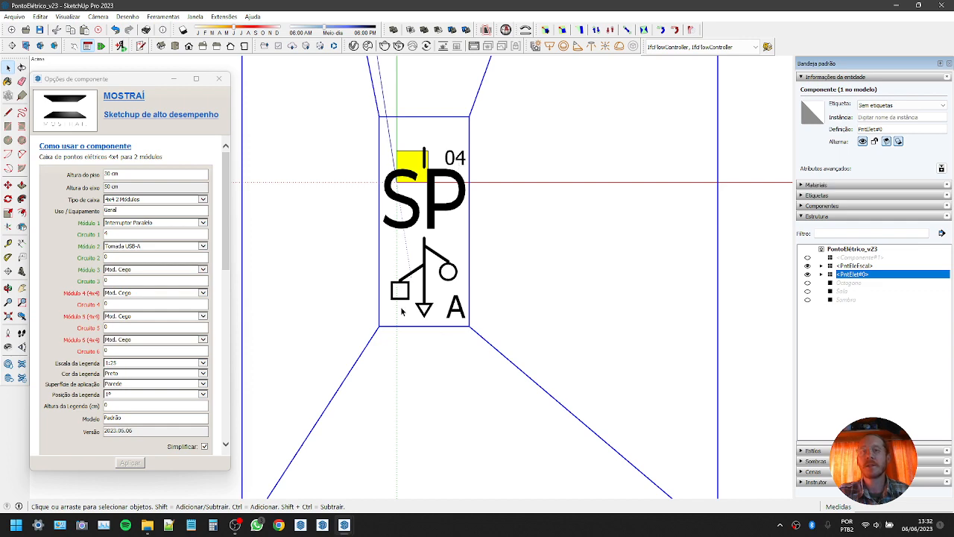
middle_click_drag(438, 286, 288, 215)
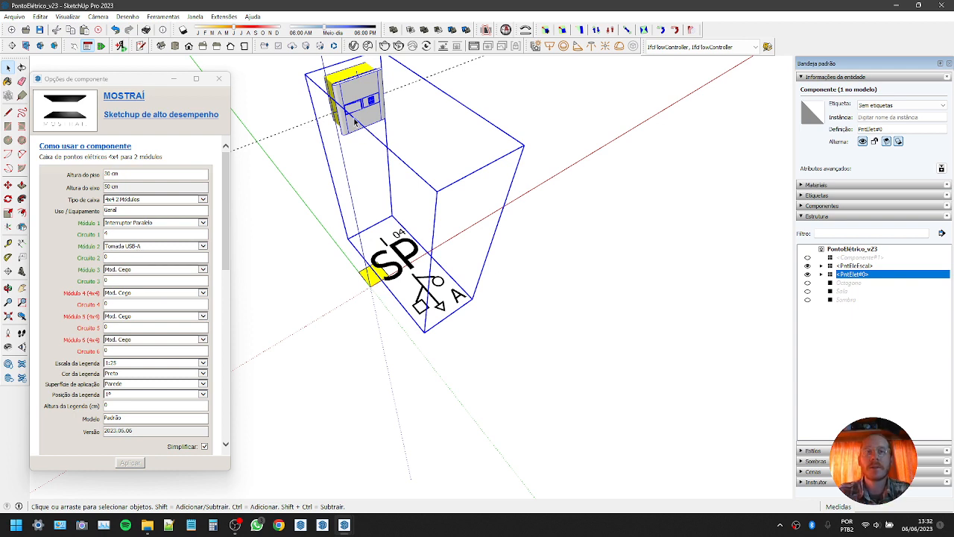
Set the component's Altura do piso to 0 cm, apply it and view the legend relative to the floor
left_click(122, 174)
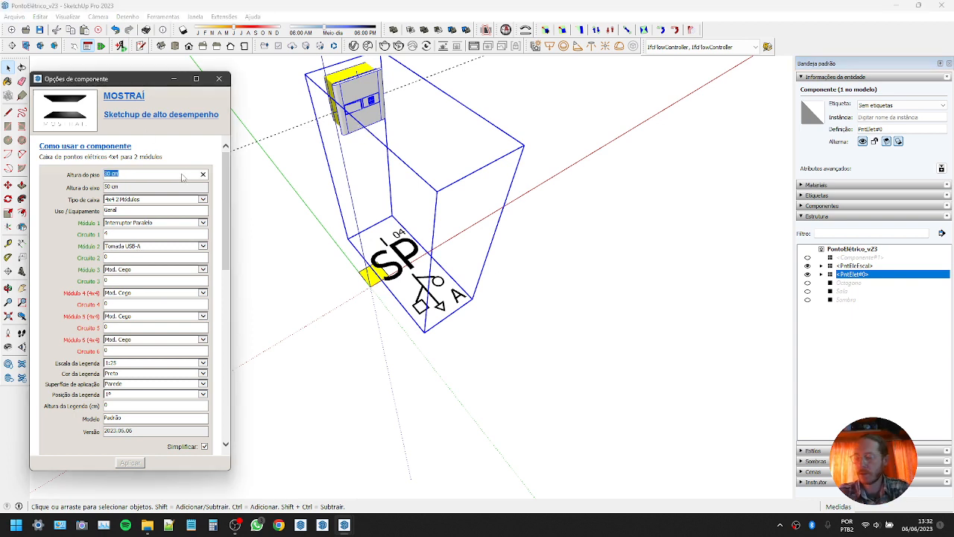
type("0")
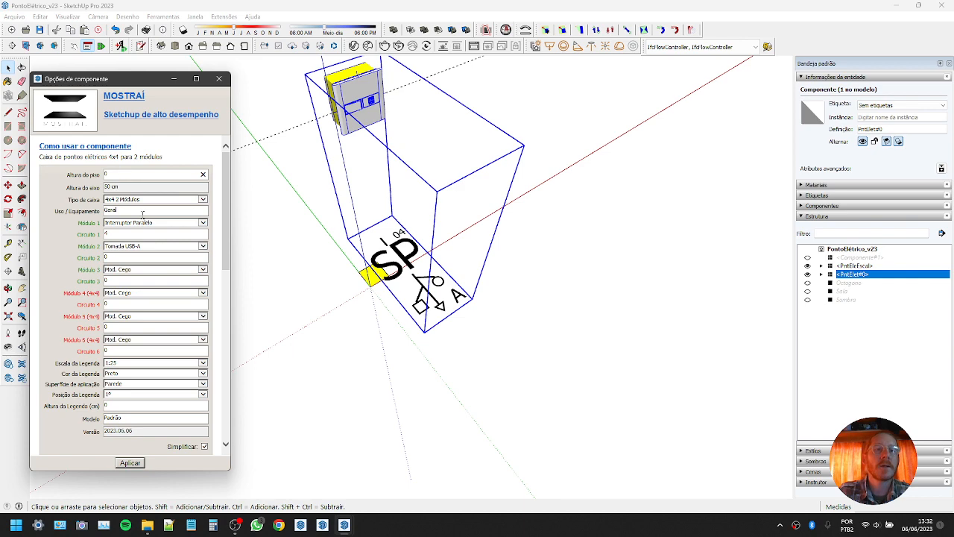
left_click(131, 462)
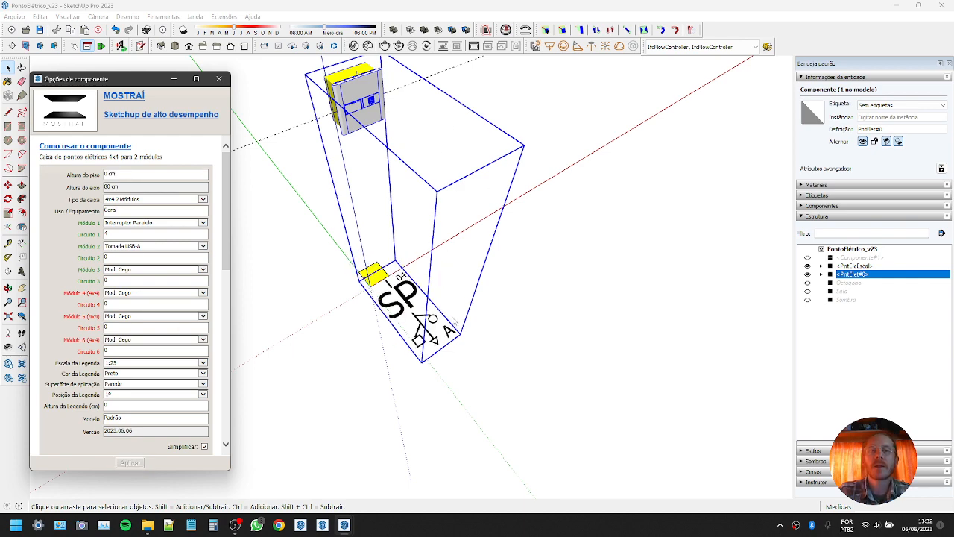
middle_click_drag(402, 300, 402, 218)
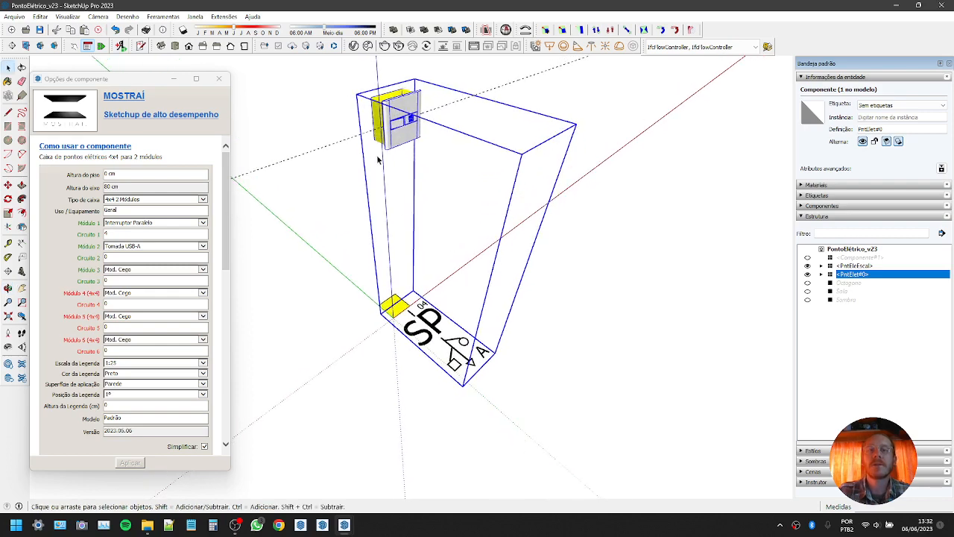
left_click(132, 173)
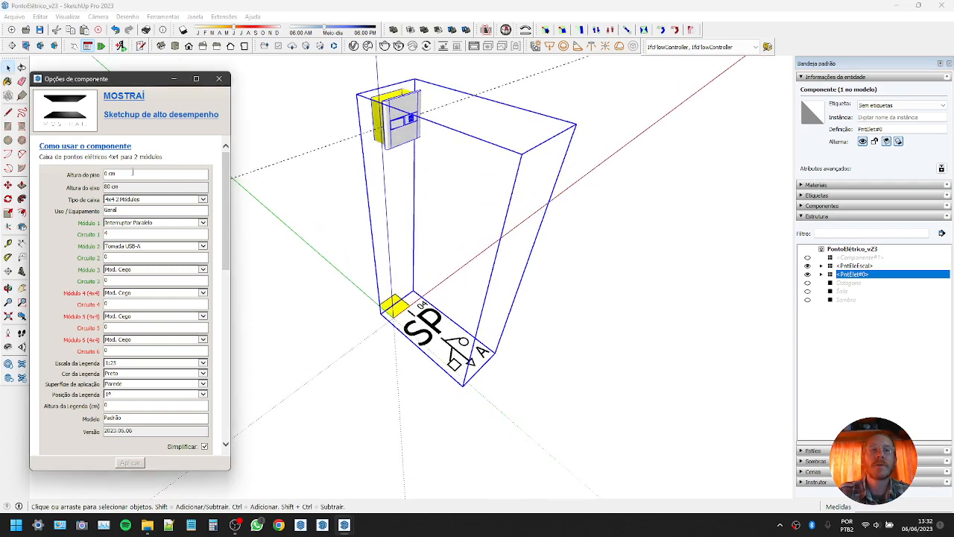
Move the electrical box straight up by about 0.04 m with the Move tool and inspect the legend symbols
left_click(401, 134)
key("m")
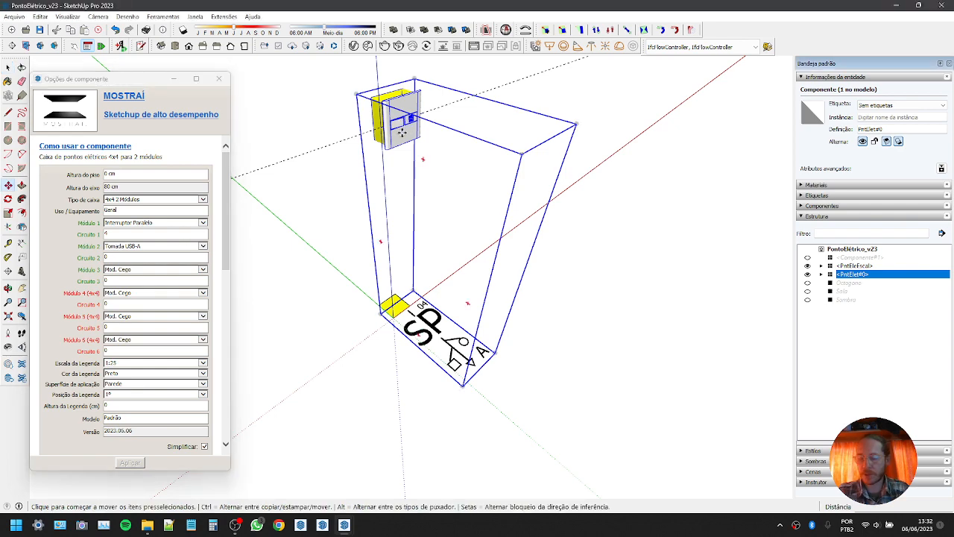
left_click(402, 132)
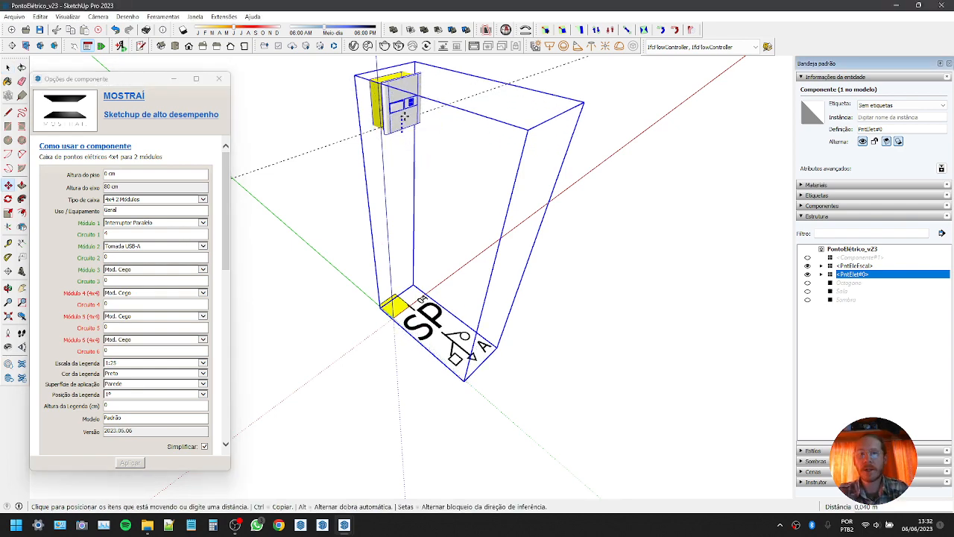
left_click(404, 118)
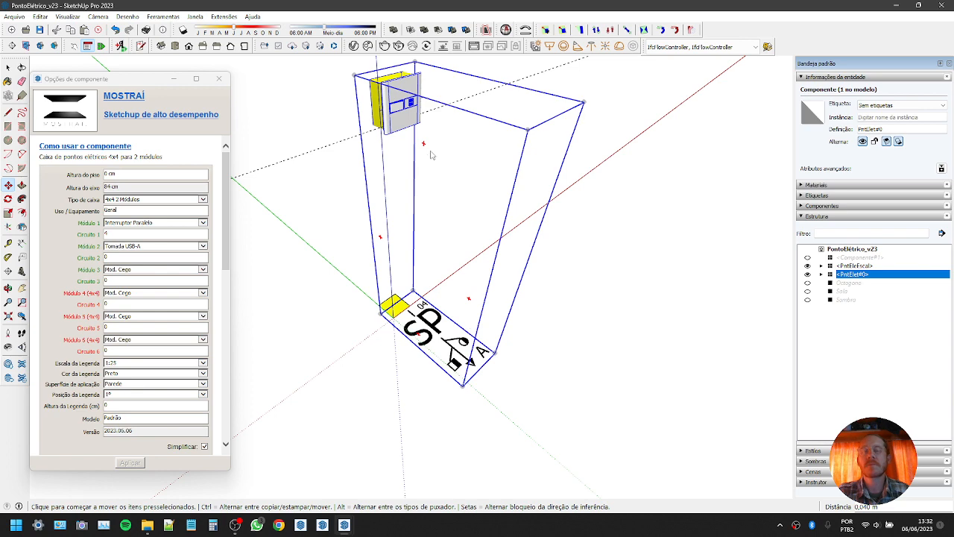
key("space")
middle_click_drag(489, 397, 456, 395)
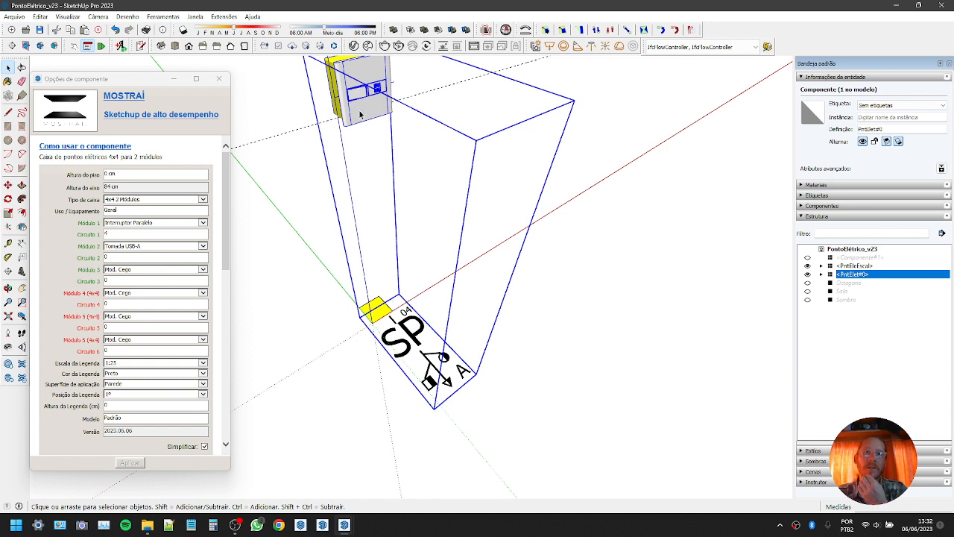
Check the Altura do eixo field and undo the upward move of the electrical box
left_click(95, 197)
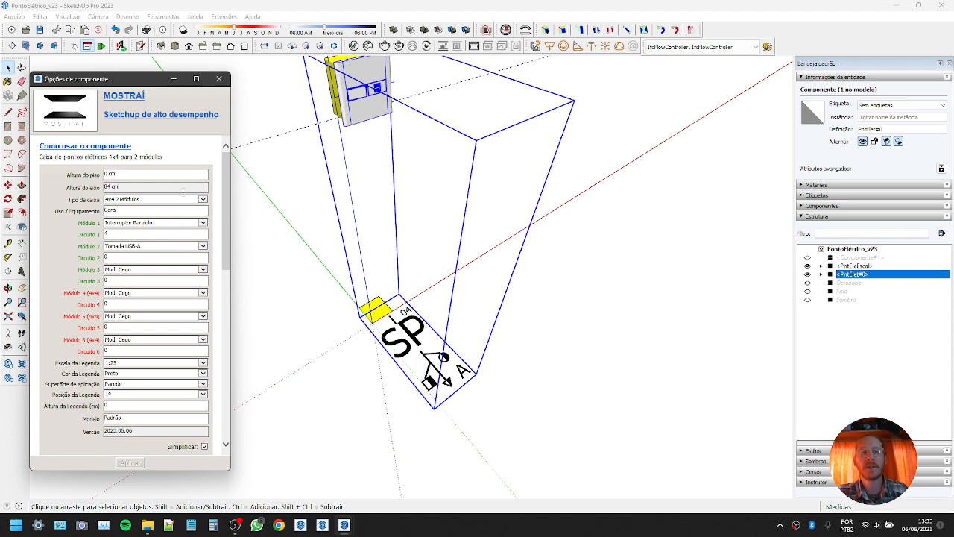
left_click(254, 5)
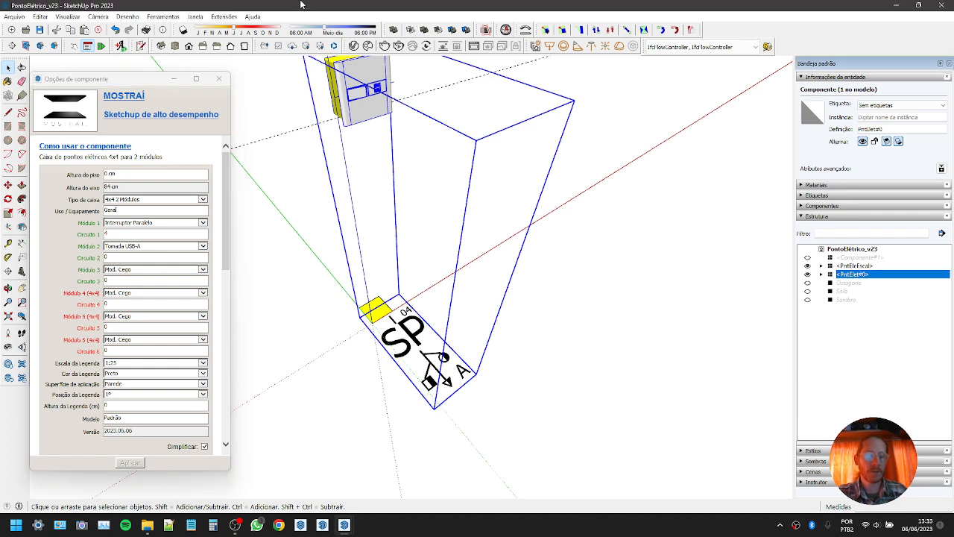
key("ctrl+z")
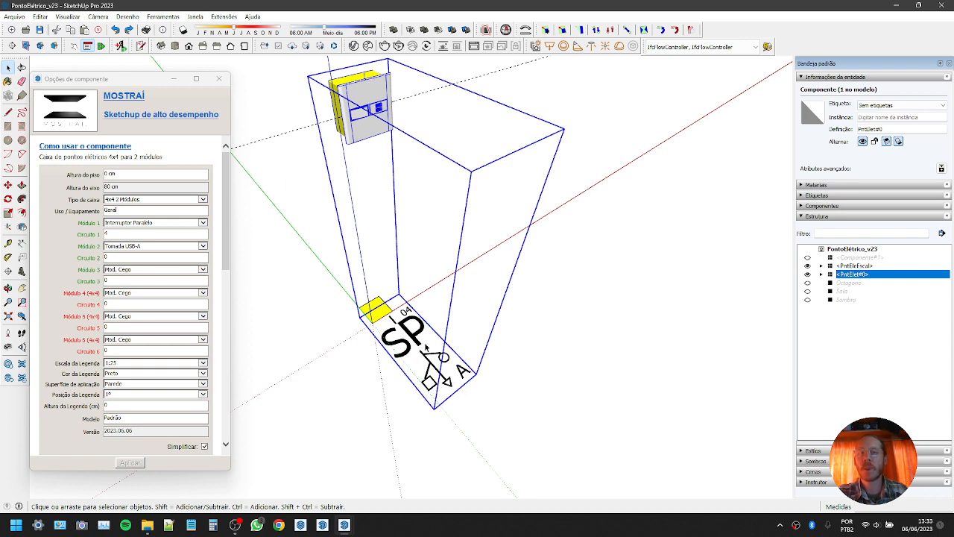
Set Módulo 1 to Tomada 110V 20A and apply the change to the electrical box
left_click(134, 223)
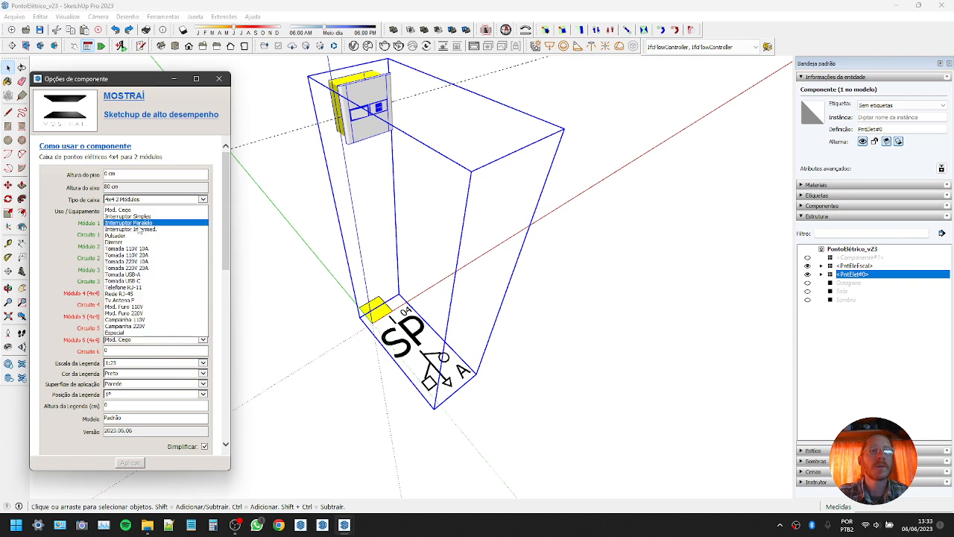
left_click(141, 255)
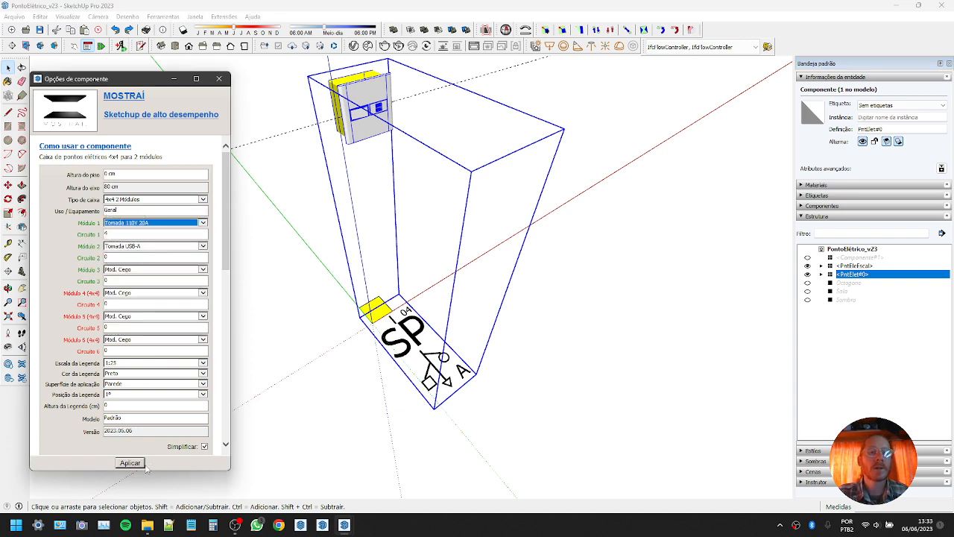
left_click(141, 464)
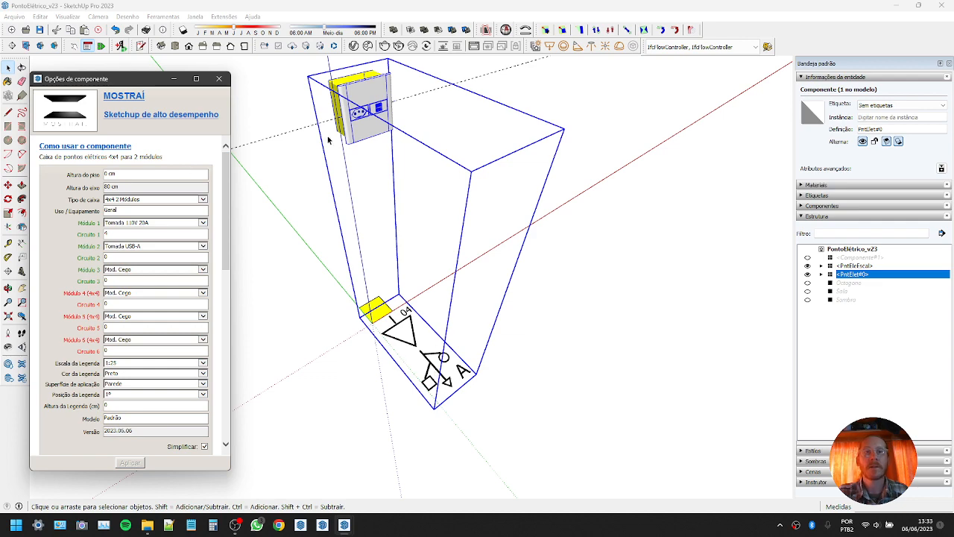
Move the electrical box up the blue axis by 0.05 m and check its Altura do eixo field
left_click(353, 128)
key("m")
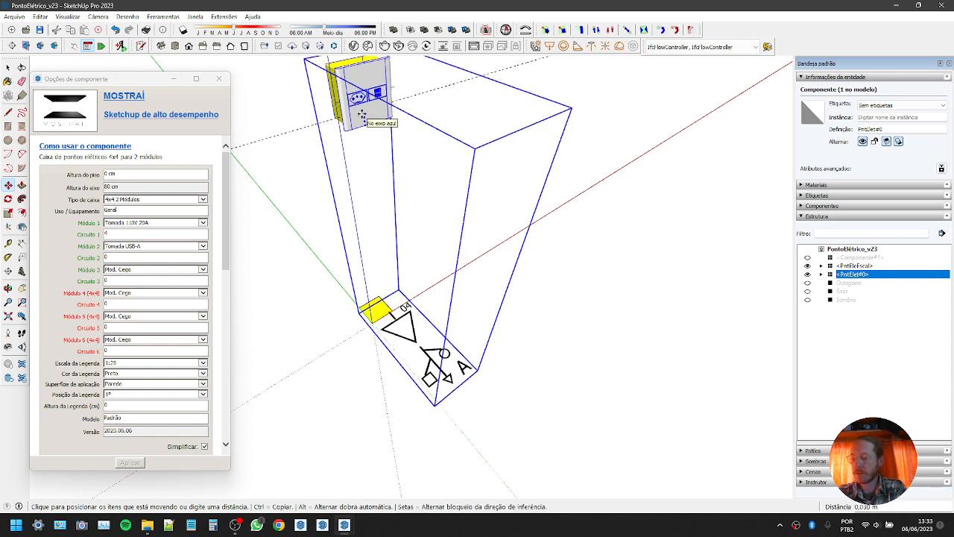
type(",05")
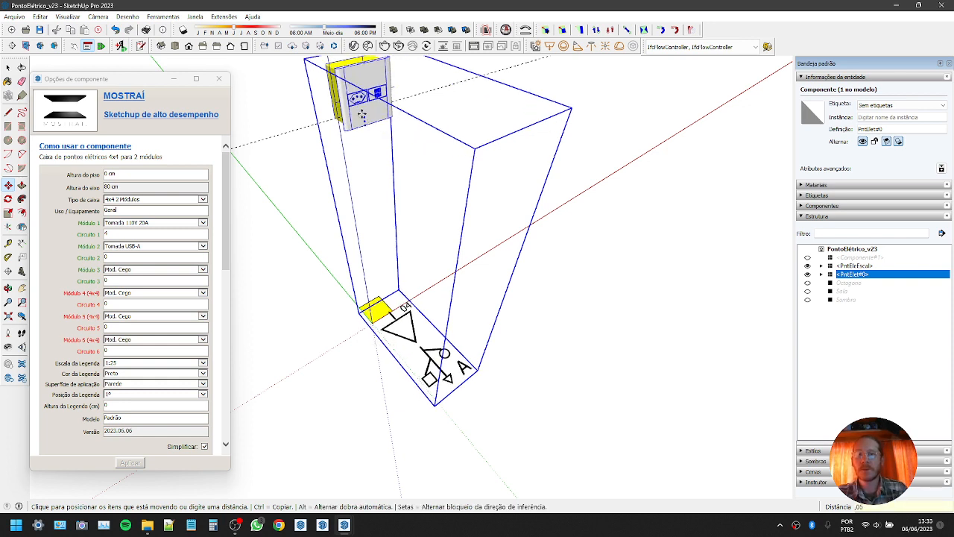
key("Return")
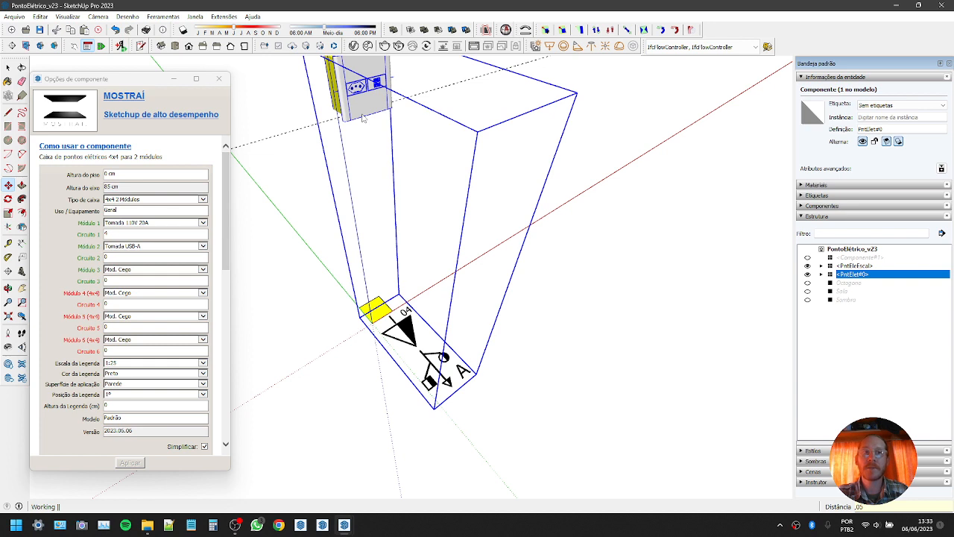
key("space")
left_click(126, 187)
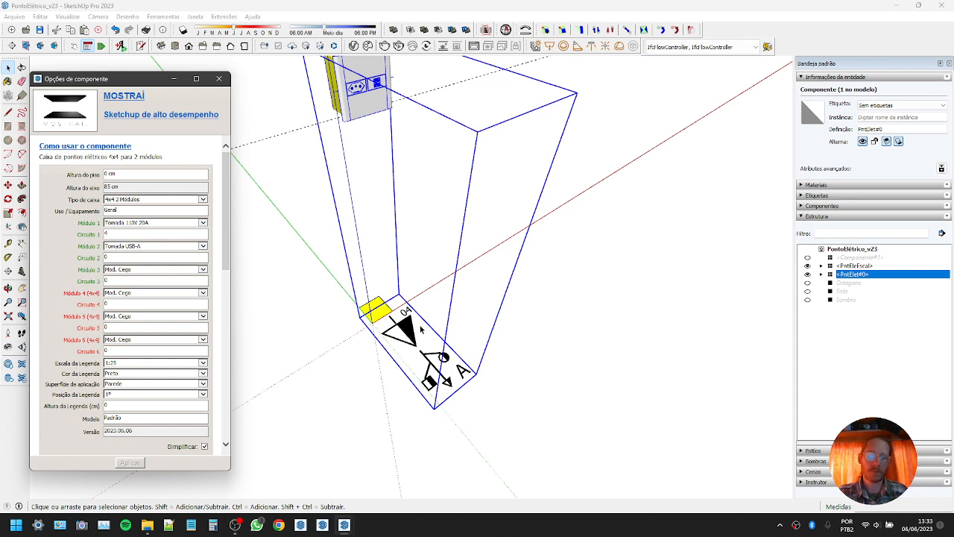
left_click(370, 106)
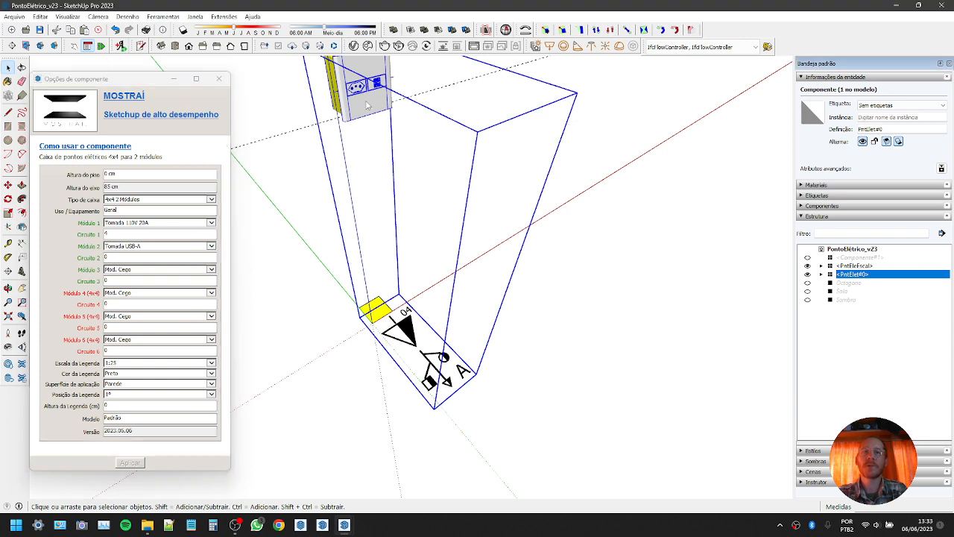
Move the electrical box straight up the blue axis by 0.8 m with the Move tool
key("m")
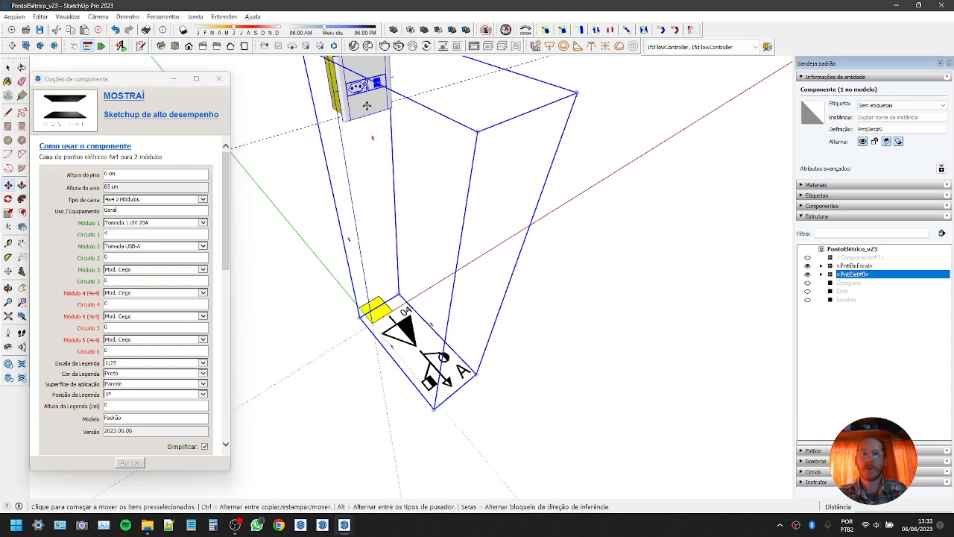
left_click(368, 171)
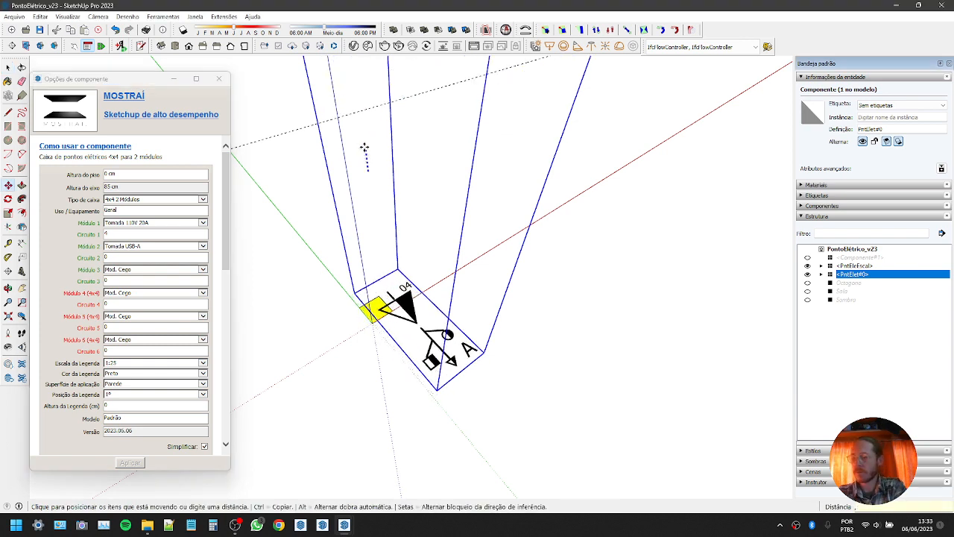
type(",8")
key("Return")
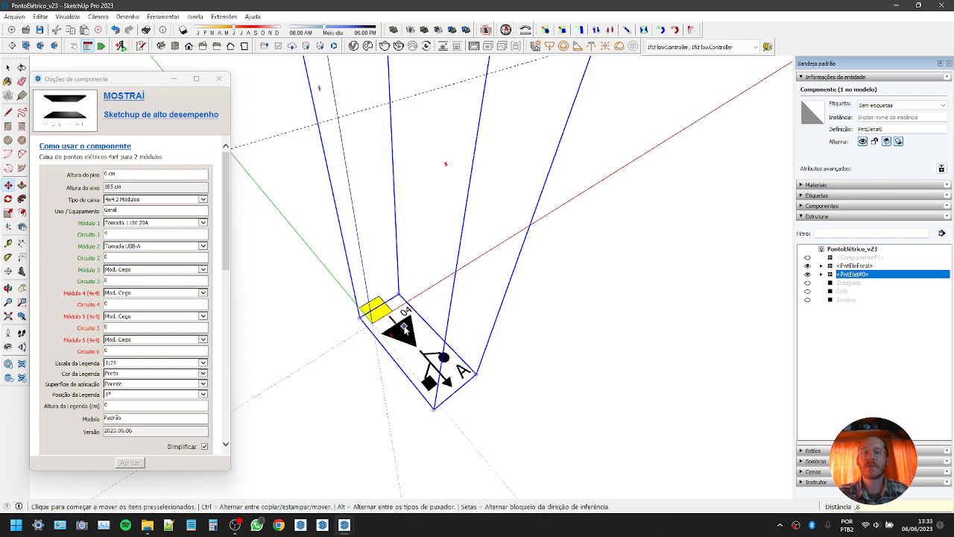
key("space")
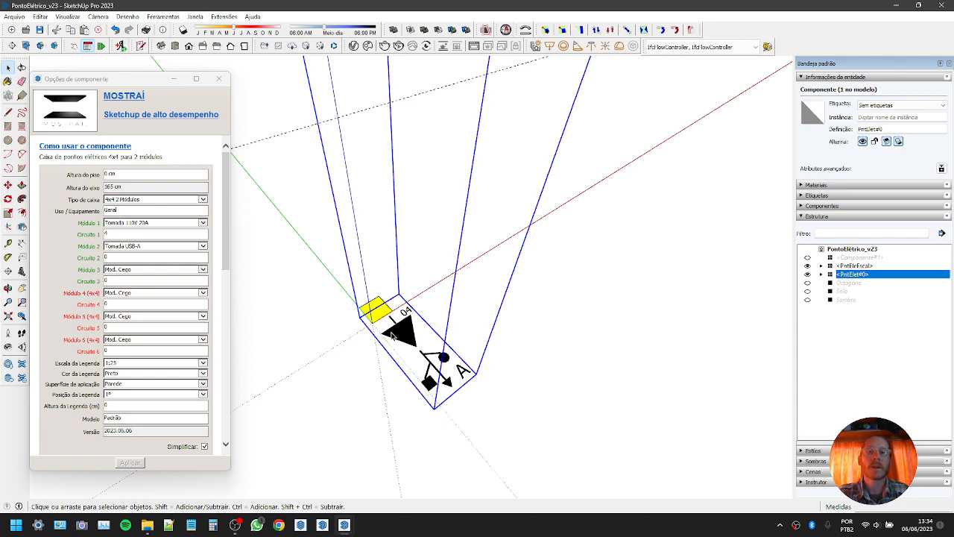
Raise the electrical box another 0.8 m along the blue axis, then inspect the legend symbols and the Altura do eixo field
key("m")
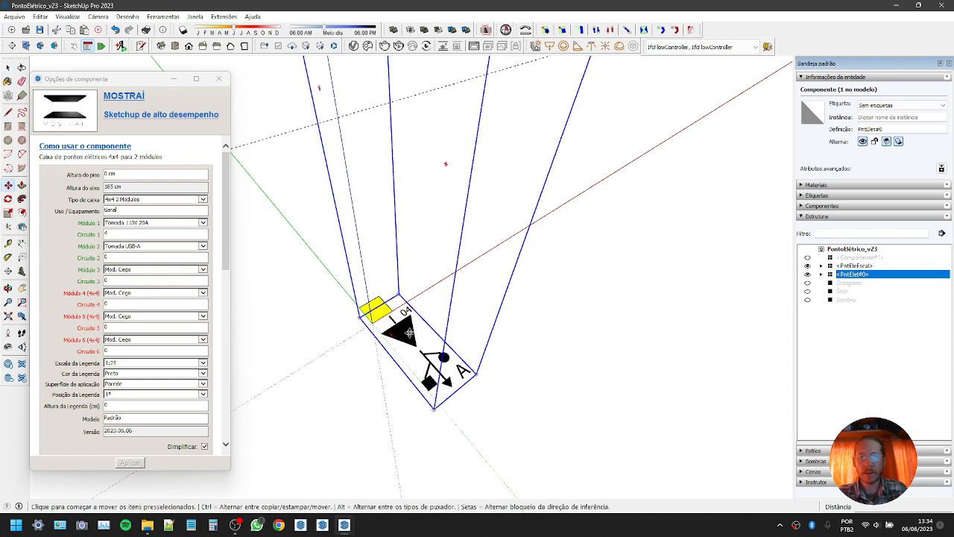
left_click(402, 334)
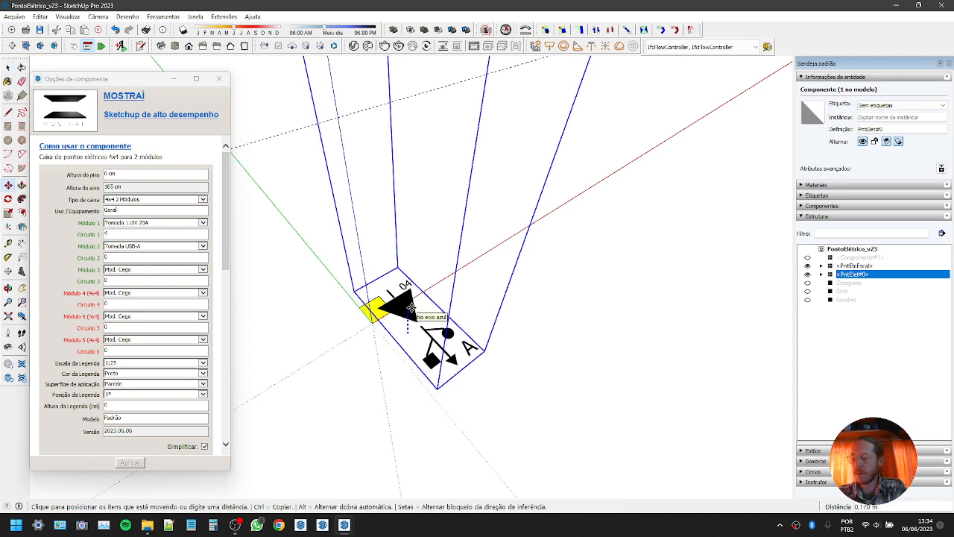
type(".8")
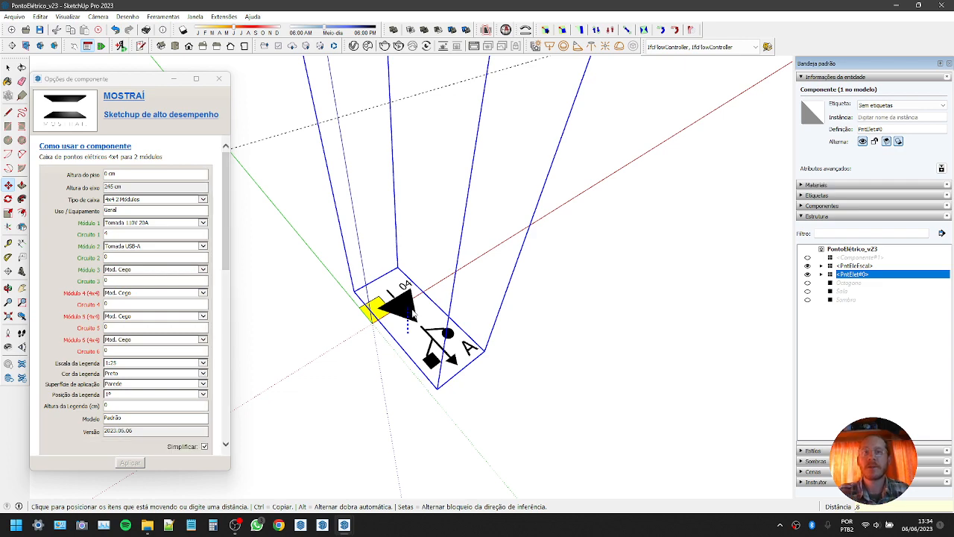
key("Return")
key("space")
scroll(436, 364, "up", 1)
scroll(436, 364, "up", 1)
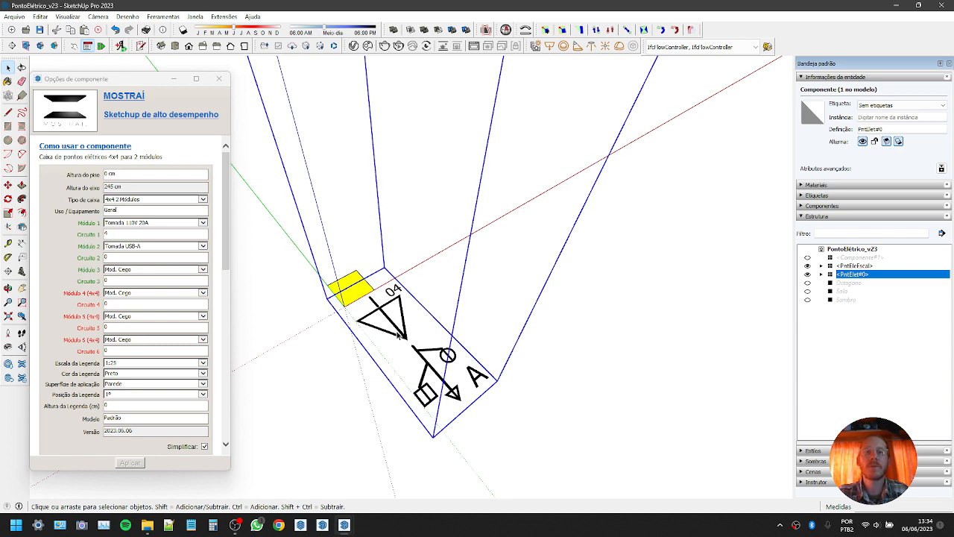
scroll(407, 366, "down", 2)
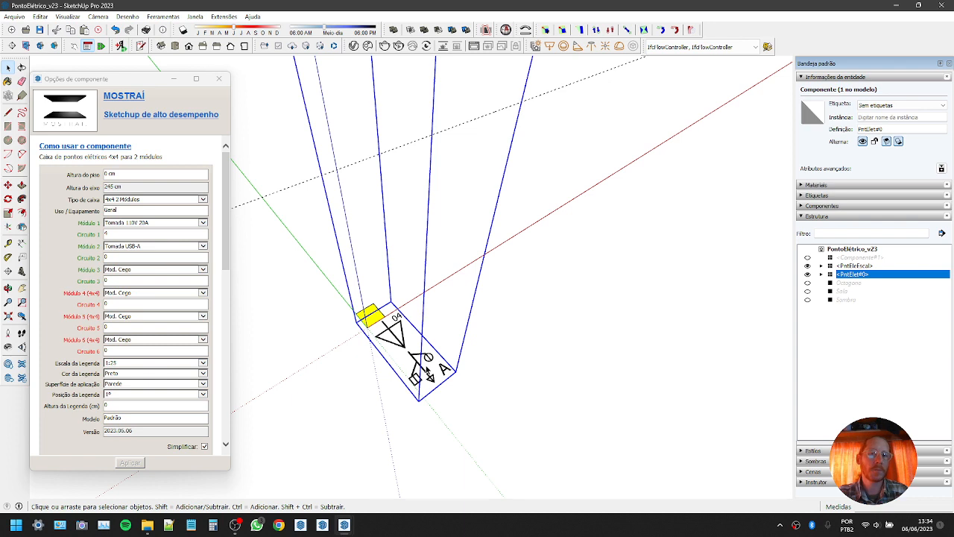
scroll(392, 393, "down", 1)
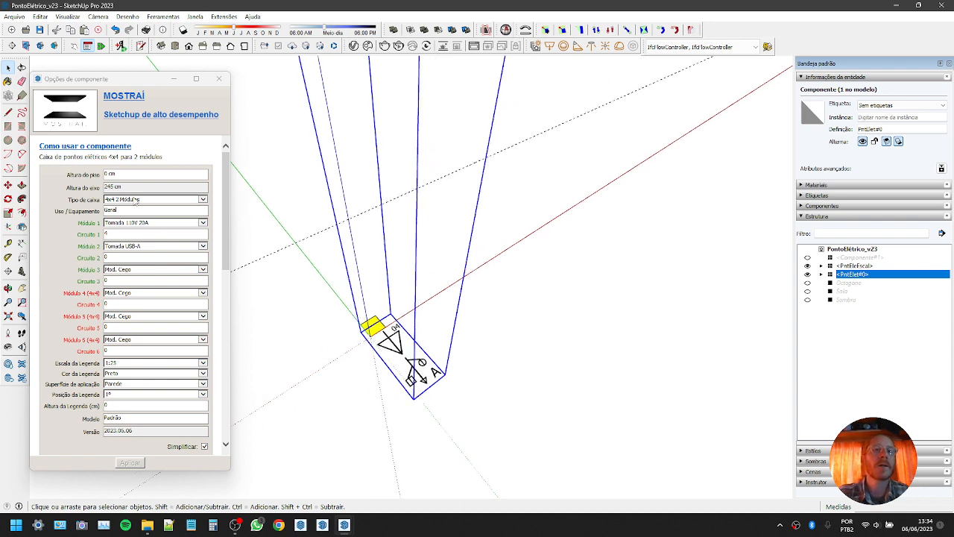
left_click(128, 188)
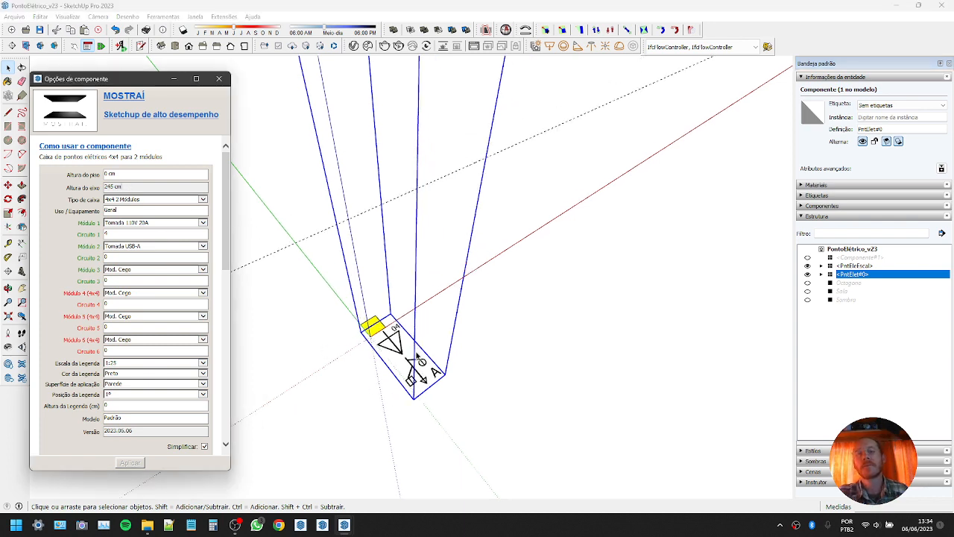
left_click(446, 408)
left_click(402, 350)
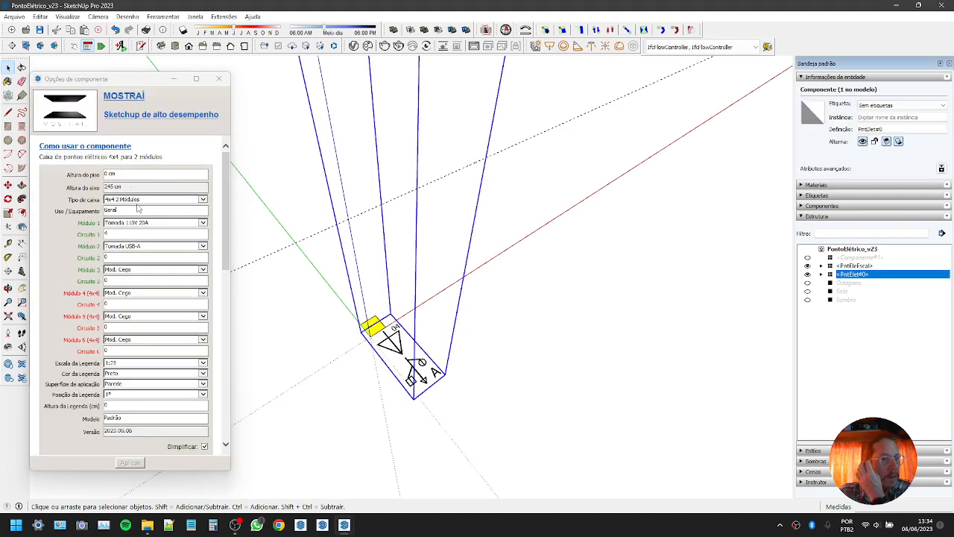
Move the electrical box down the blue axis by 2.4 m and inspect the box with its legend
key("m")
left_click(357, 143)
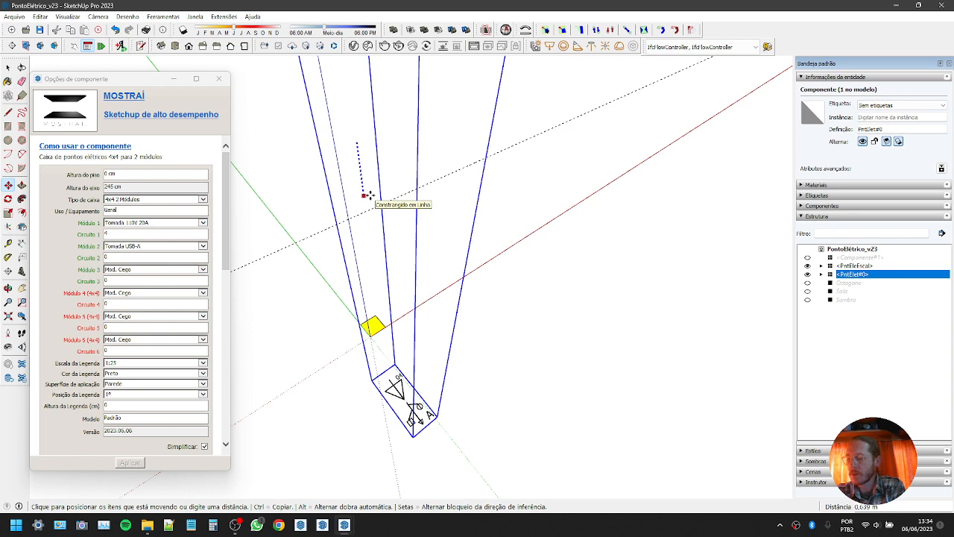
type("2,4")
key("Return")
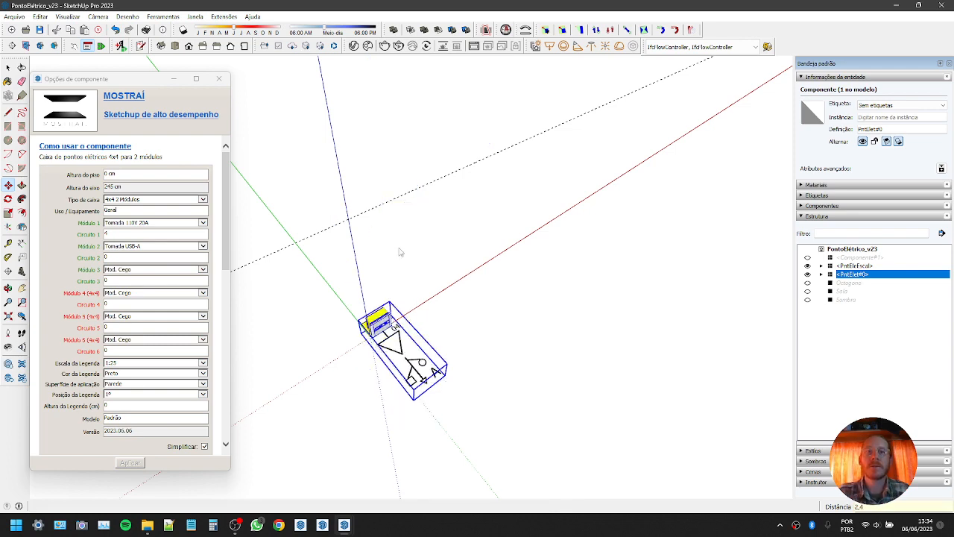
key("space")
scroll(389, 344, "up", 3)
scroll(389, 343, "up", 2)
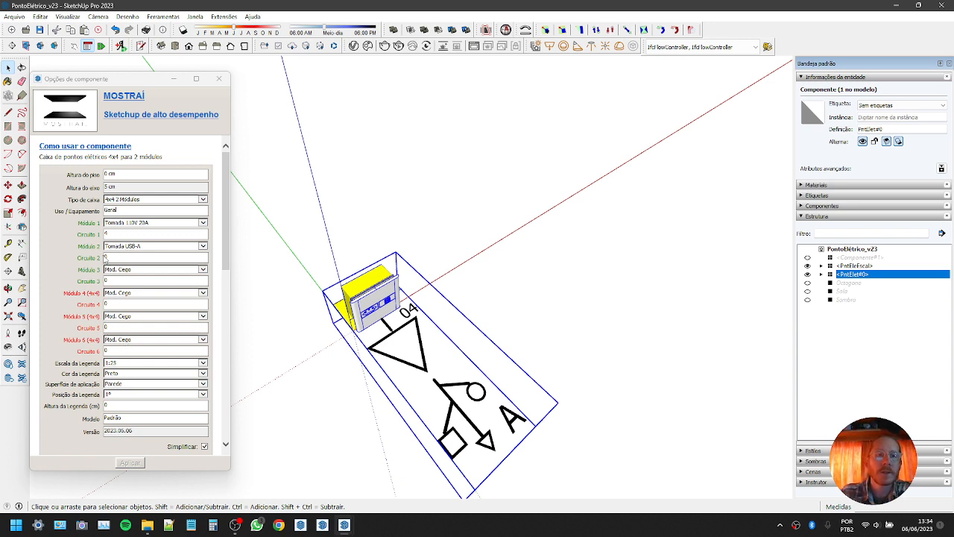
Set Superfície de aplicação to Piso, apply it to the electrical box and inspect the floor version
left_click(126, 385)
left_click(112, 430)
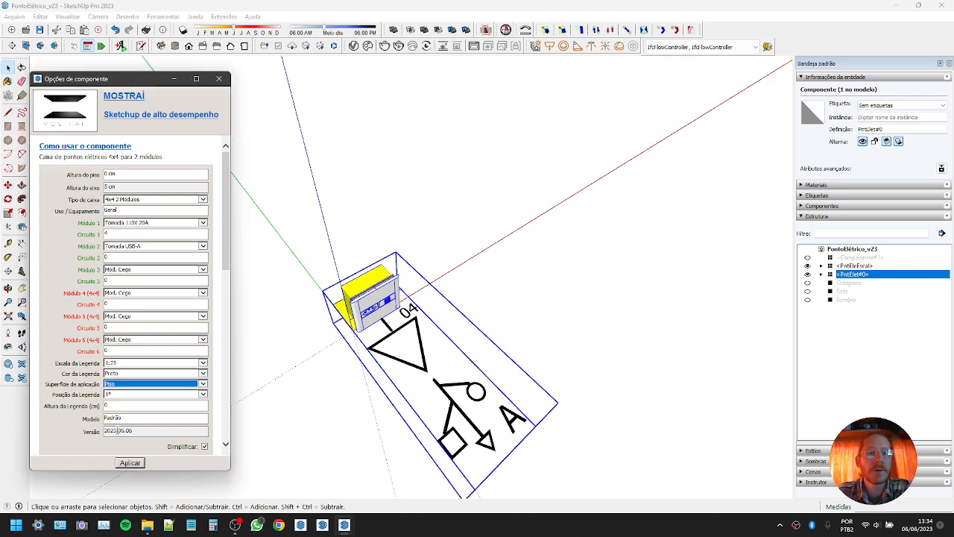
left_click(131, 463)
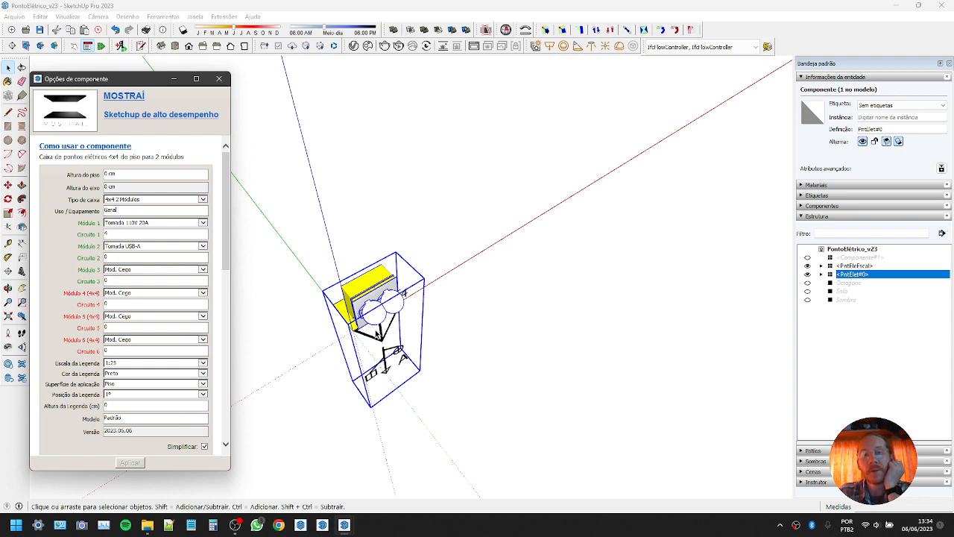
scroll(378, 323, "up", 2)
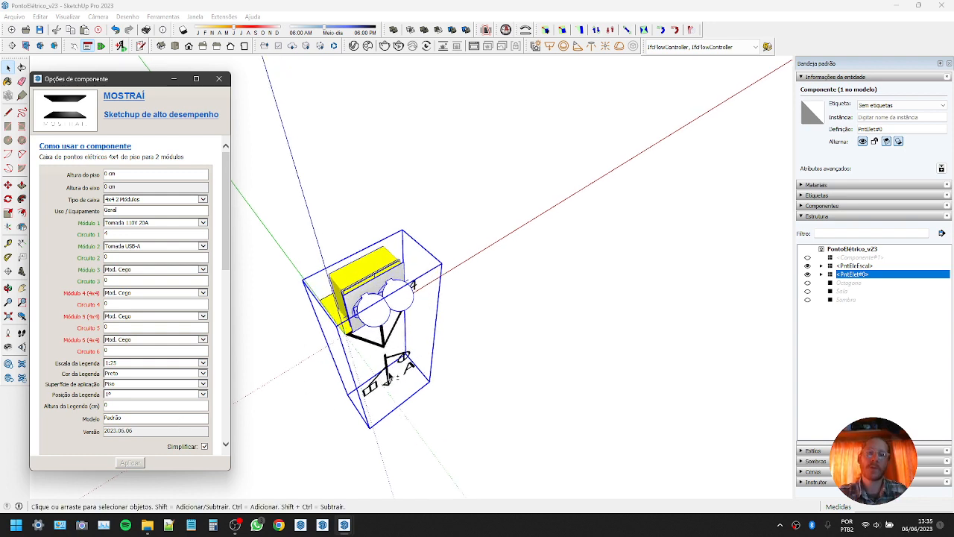
middle_click_drag(391, 377, 552, 259)
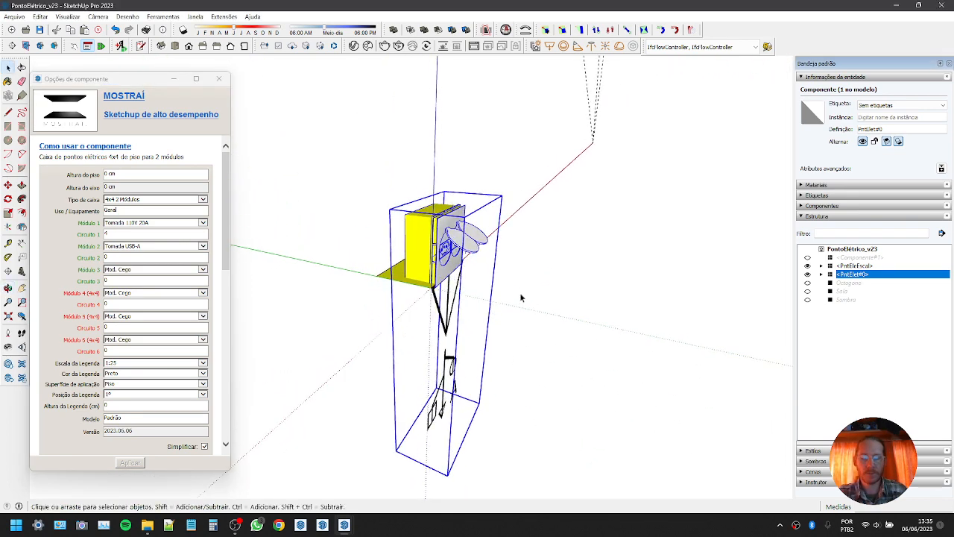
Rotate the floor box about its side axis with the Move tool so its cover faces up and the legend lies flat
key("m")
left_click(428, 253)
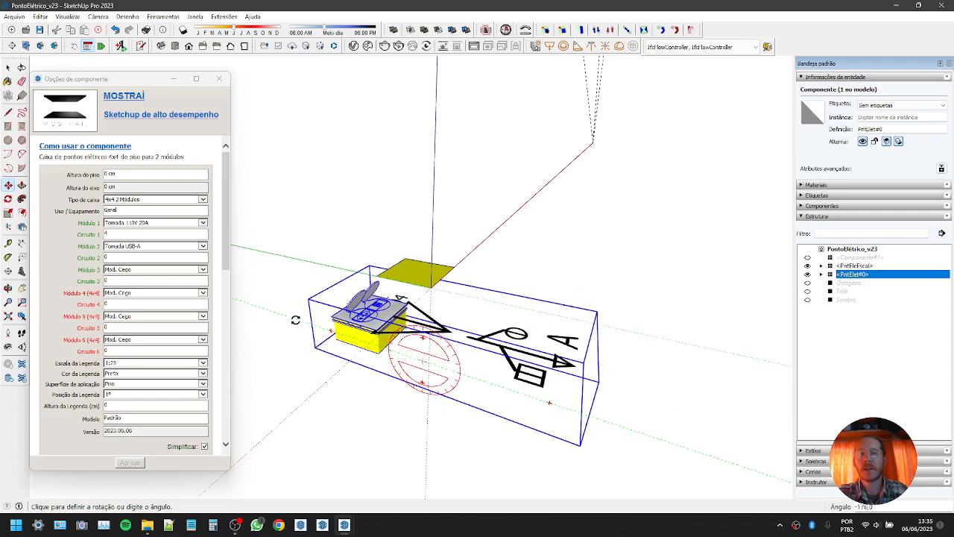
left_click(559, 322)
key("space")
Hide the yellow PntEleEscal square beside the floor box
middle_click_drag(571, 301, 422, 270)
left_click(422, 269)
right_click(403, 276)
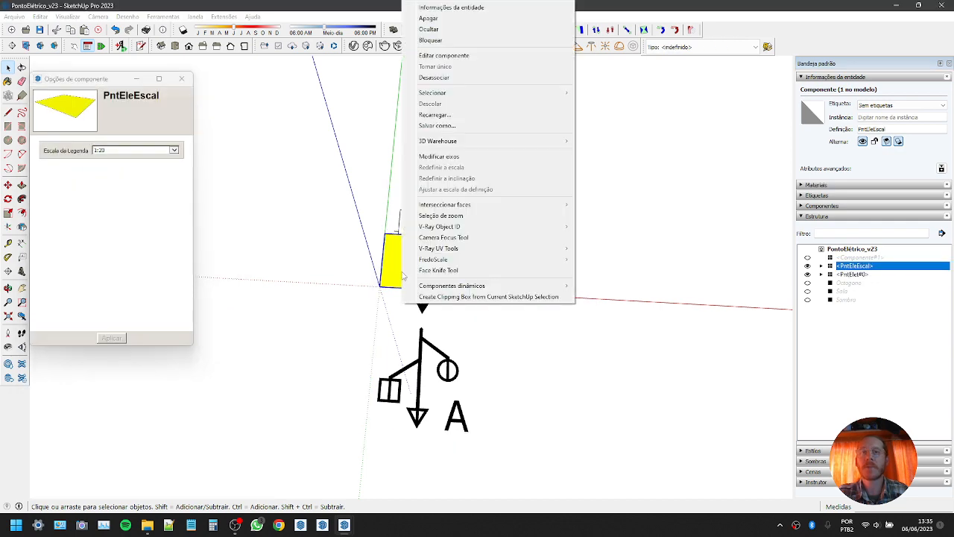
left_click(429, 29)
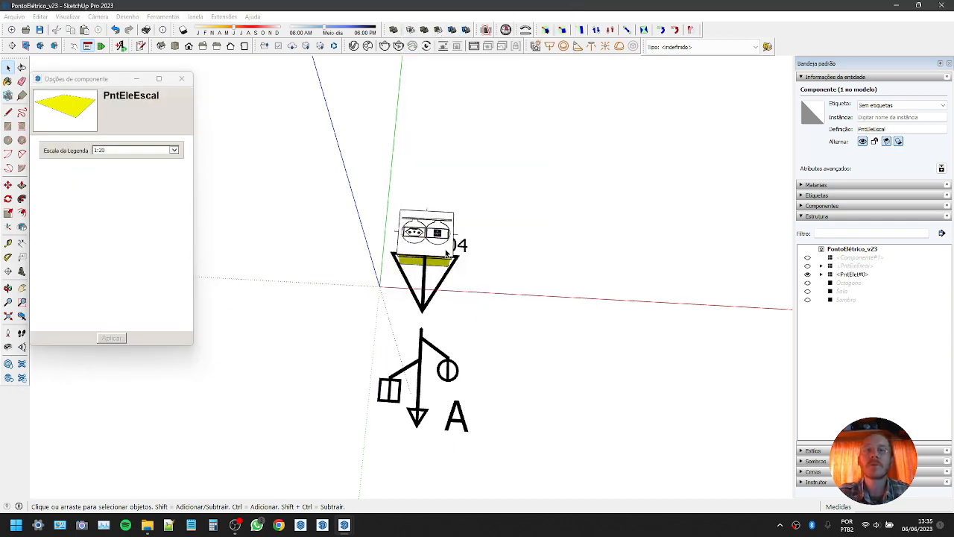
Select the floor box, set its Altura da Legenda to 10 cm and inspect the legend's position above the box
scroll(448, 254, "up", 2)
left_click(417, 243)
middle_click_drag(417, 242, 637, 259)
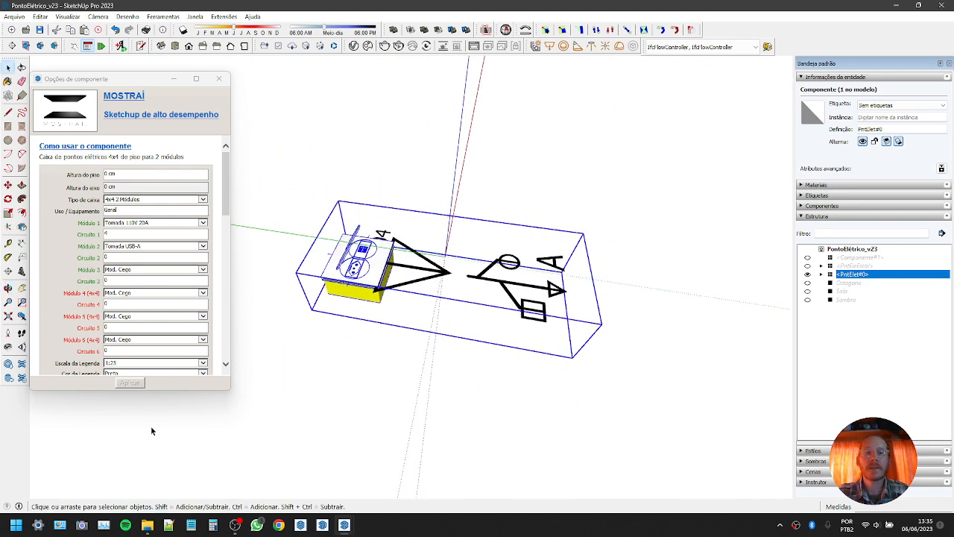
left_click_drag(167, 393, 166, 463)
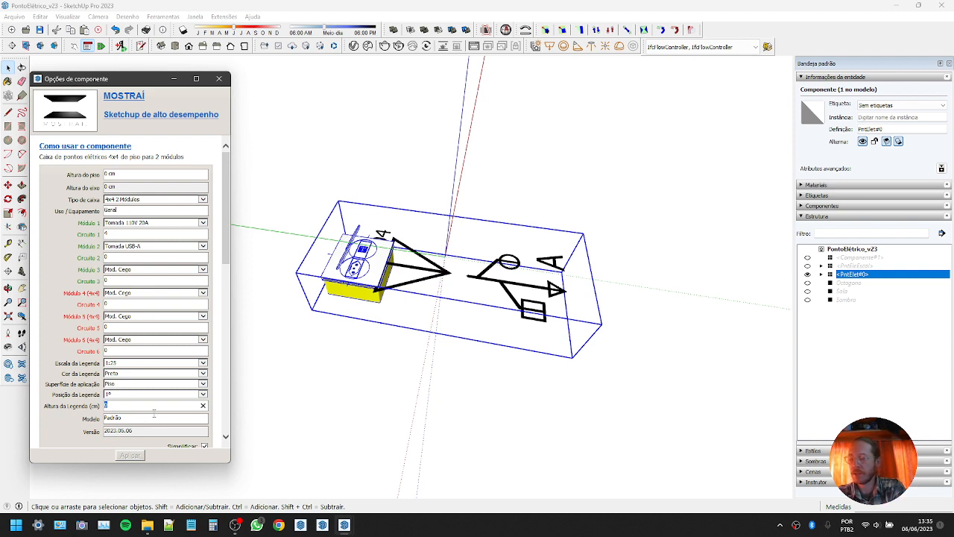
type("10")
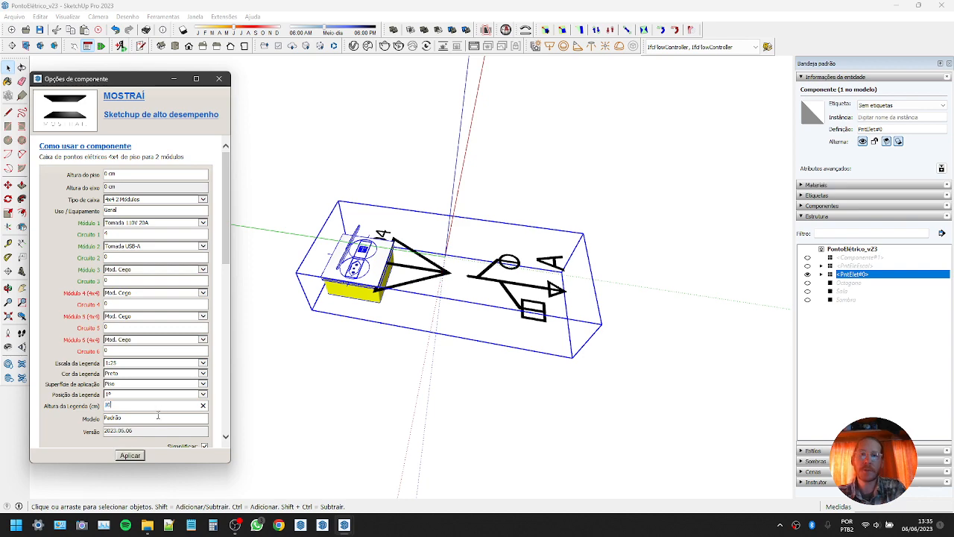
key("Return")
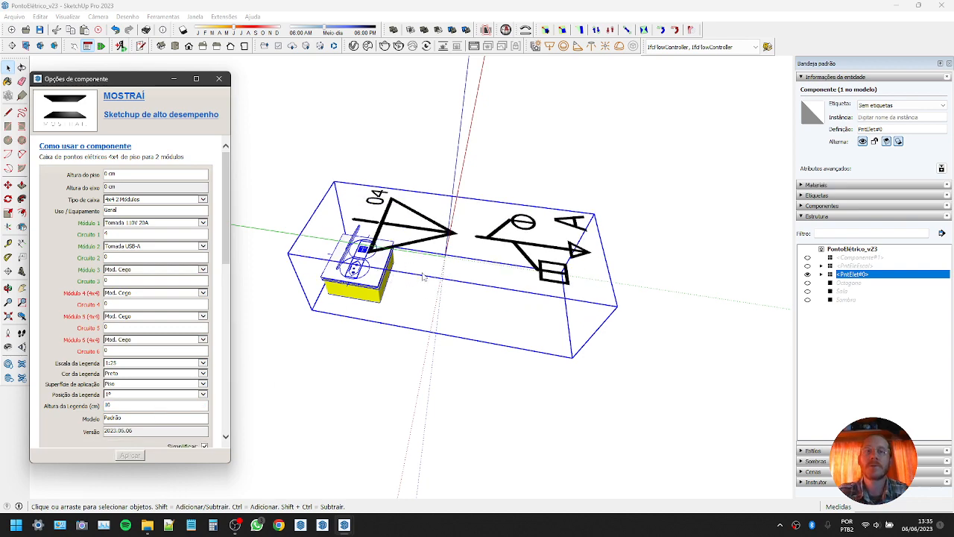
middle_click_drag(504, 291, 363, 227)
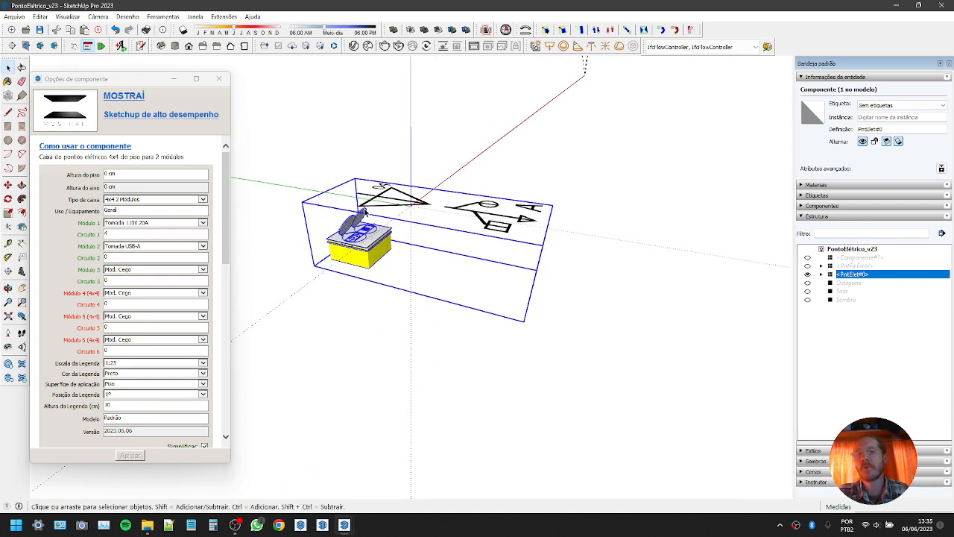
scroll(390, 225, "up", 5)
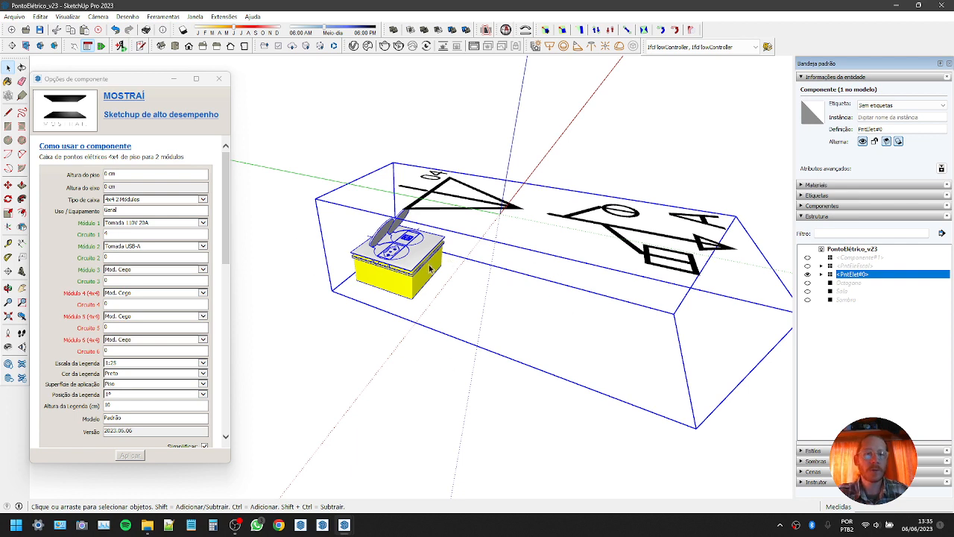
Set the floor box's Altura da Legenda to 50 cm and inspect the legend from several angles
double_click(132, 404)
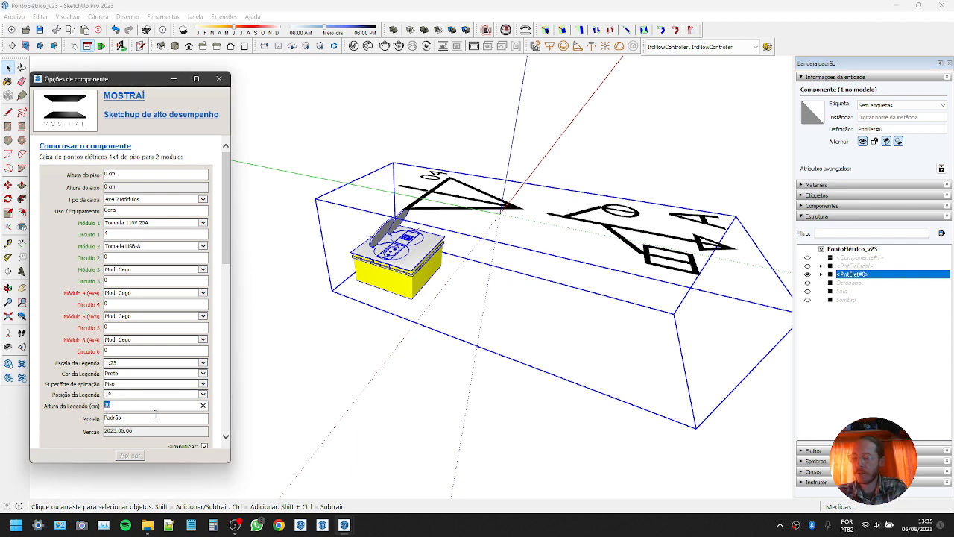
type("50")
key("Return")
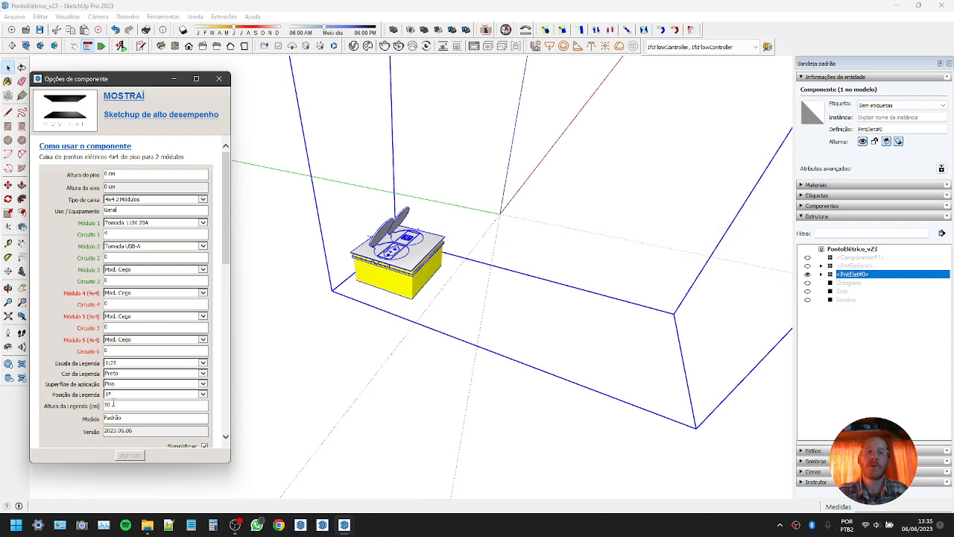
scroll(392, 320, "down", 6)
middle_click_drag(413, 293, 450, 247)
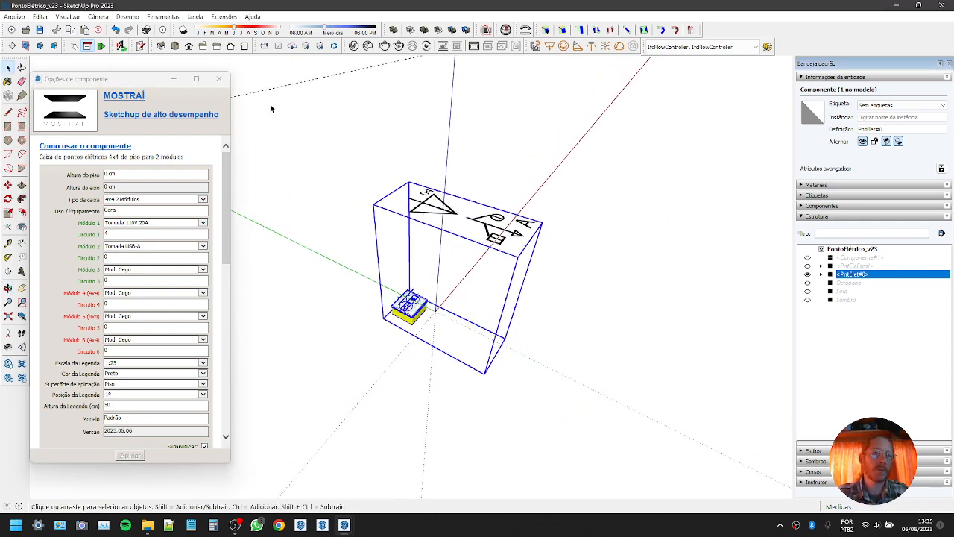
scroll(513, 232, "up", 3)
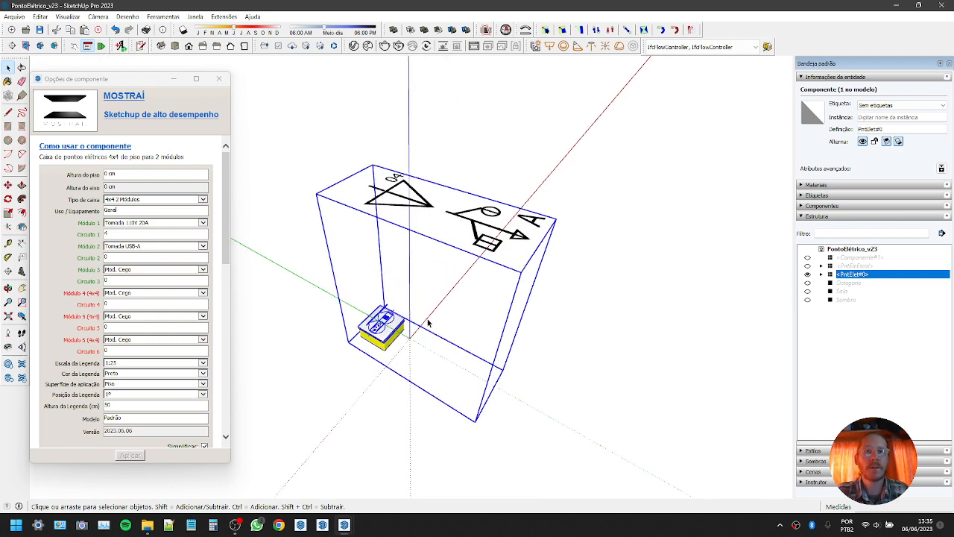
middle_click_drag(458, 340, 380, 302)
scroll(394, 335, "up", 3)
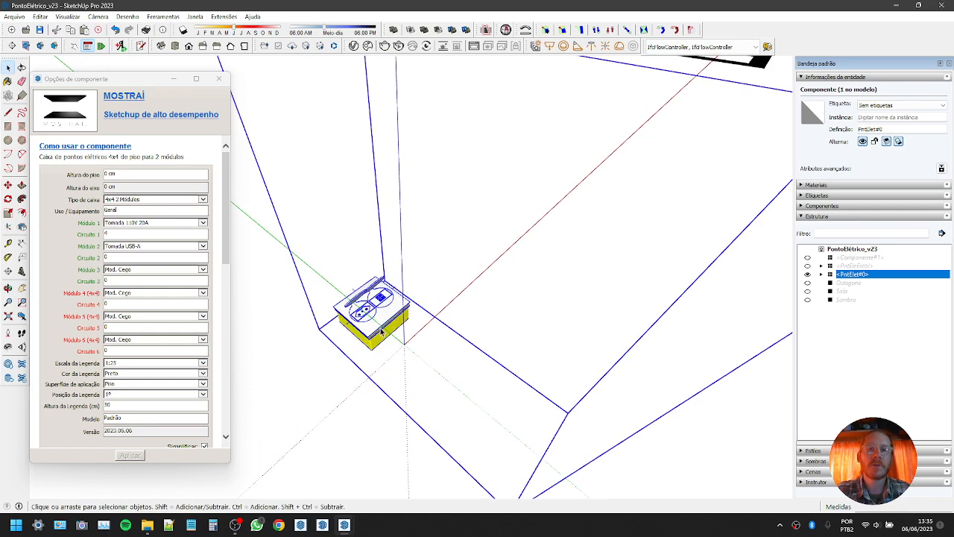
scroll(381, 331, "down", 3)
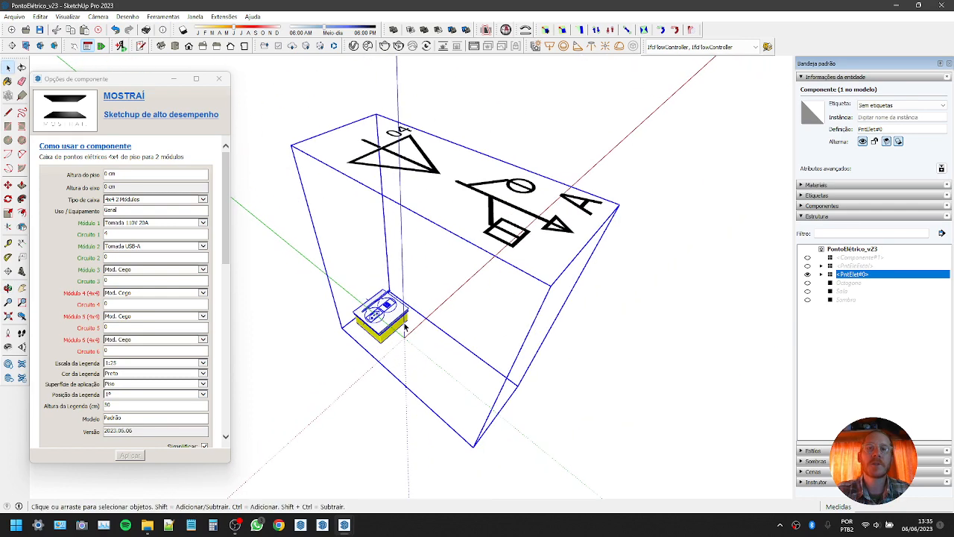
Set the floor box's Altura da Legenda to 0 cm and inspect the legend level with the box cover
double_click(125, 405)
type("6")
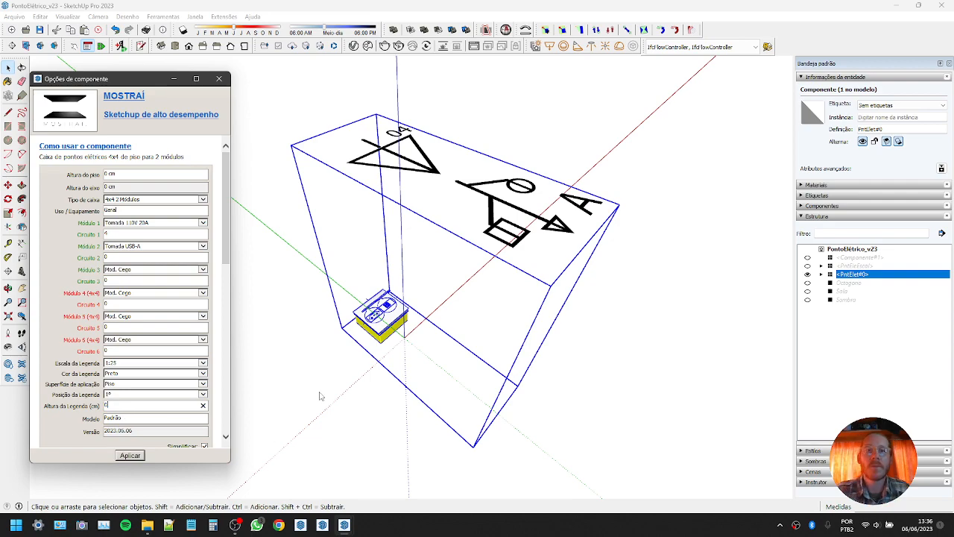
key("Return")
scroll(385, 314, "up", 6)
middle_click_drag(380, 317, 671, 223)
middle_click_drag(524, 223, 426, 267)
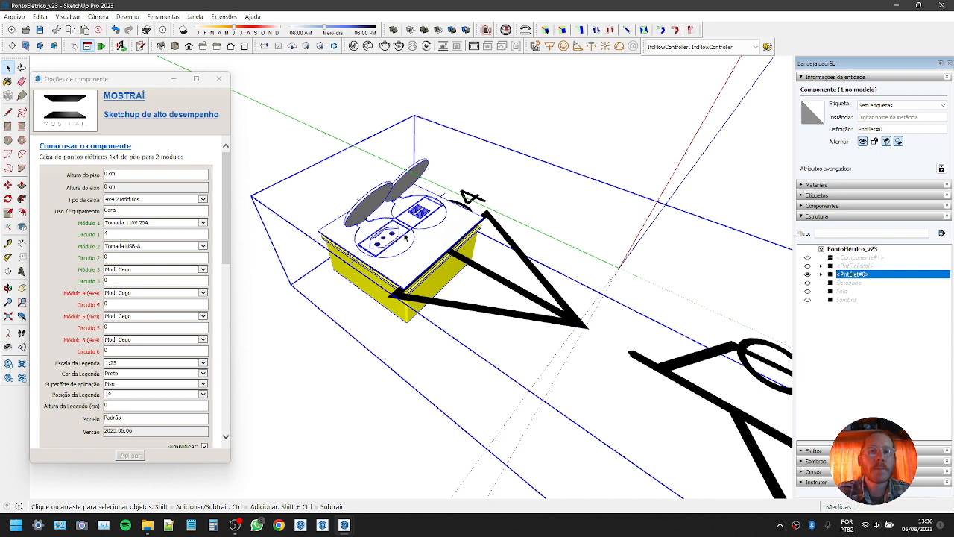
Change the floor box's Módulo 2 to Rede RJ-45 and inspect its module and legend symbol
left_click(131, 199)
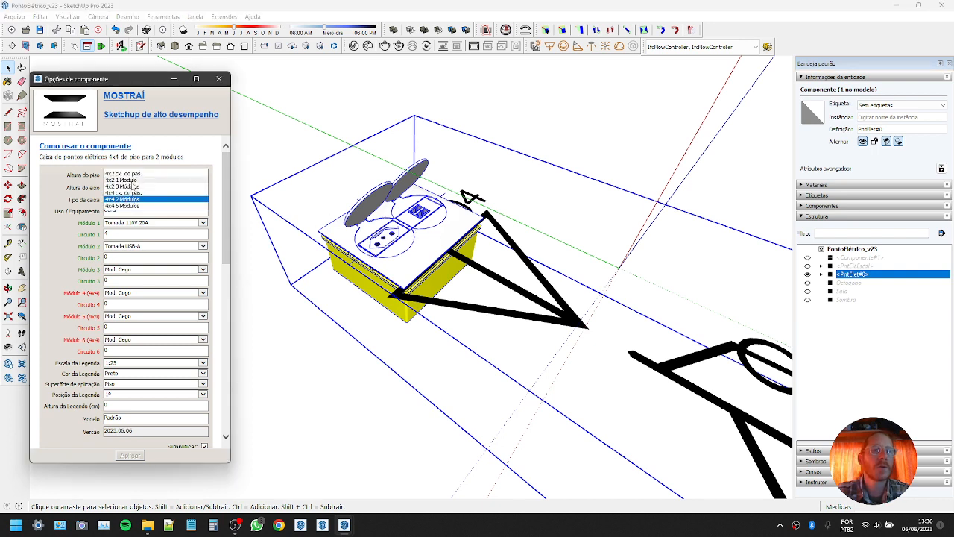
left_click(68, 224)
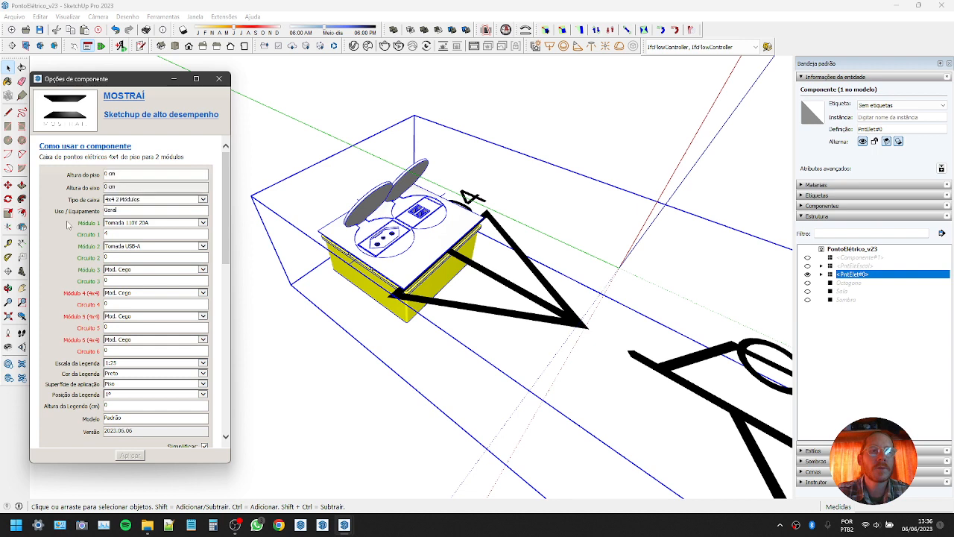
left_click(144, 247)
left_click(138, 266)
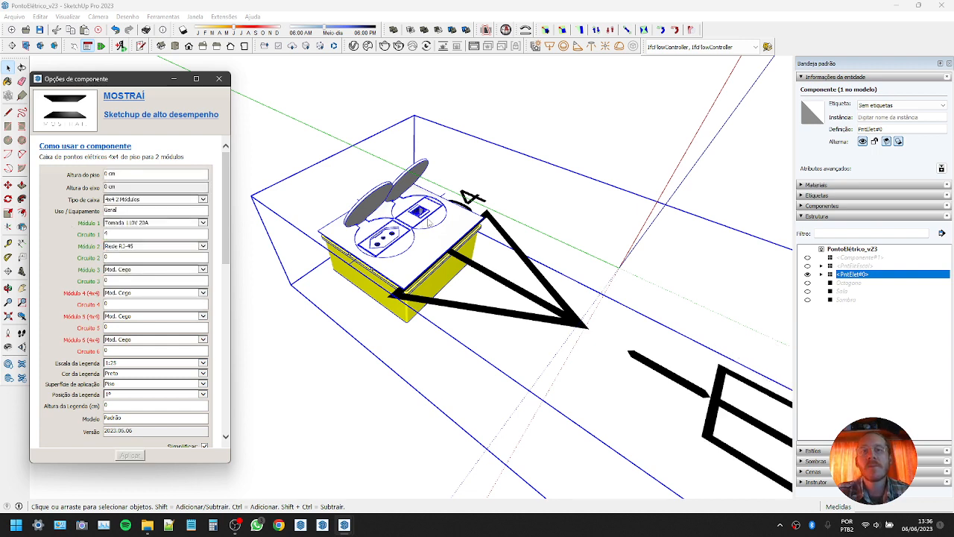
scroll(426, 232, "down", 6)
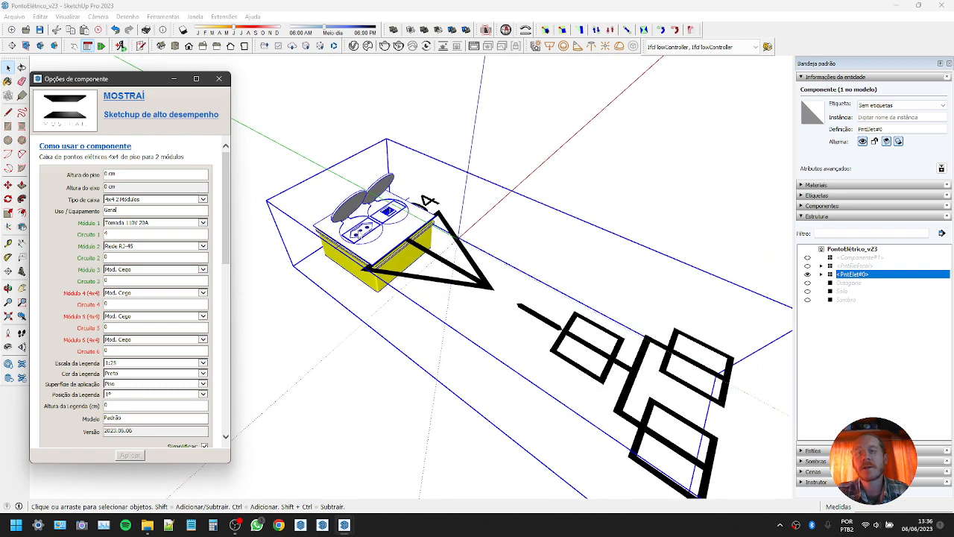
scroll(421, 253, "up", 3)
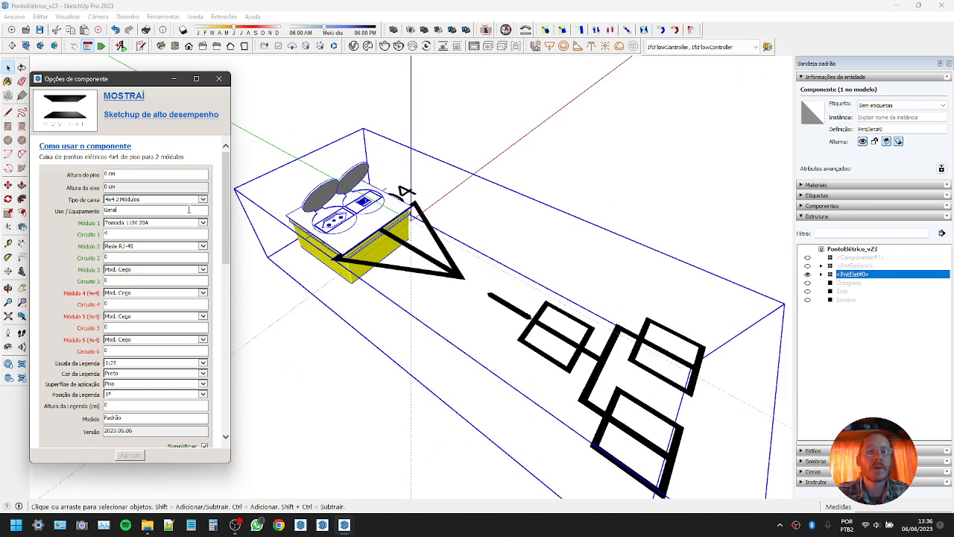
Change the floor box's Tipo de caixa to 4x2 1 Módulo and apply it
left_click(126, 201)
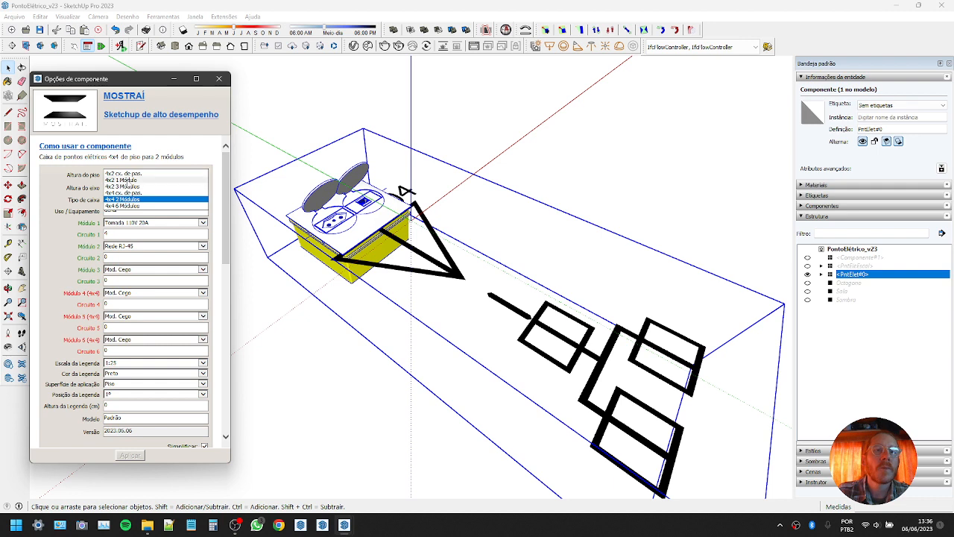
left_click(128, 179)
left_click(134, 455)
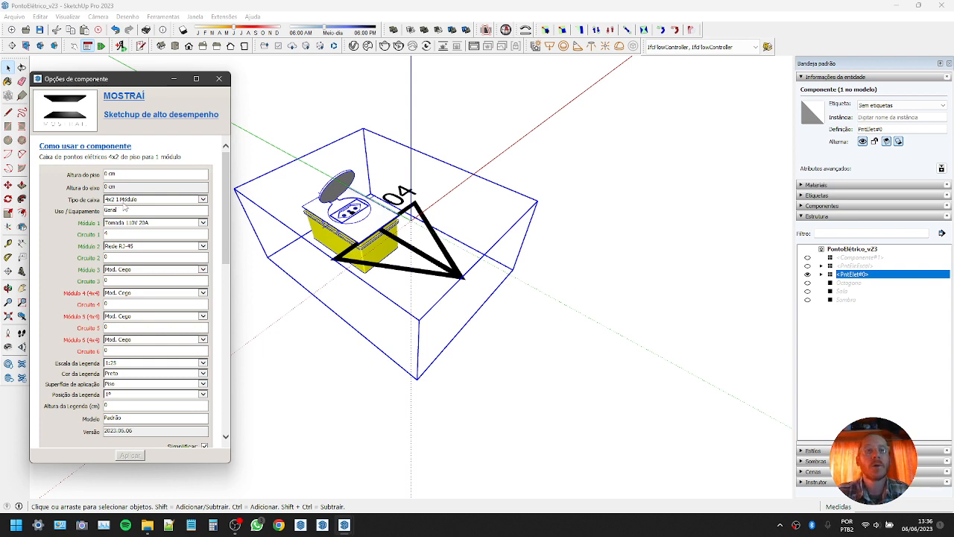
Switch the floor box's Tipo de caixa back to 4x4 2 Módulos and apply it
left_click(125, 199)
left_click(132, 218)
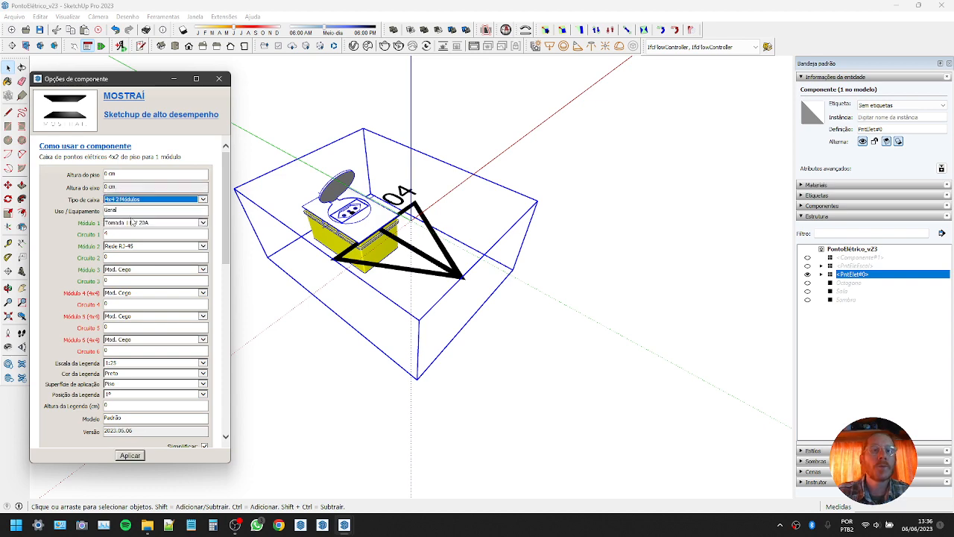
left_click(142, 456)
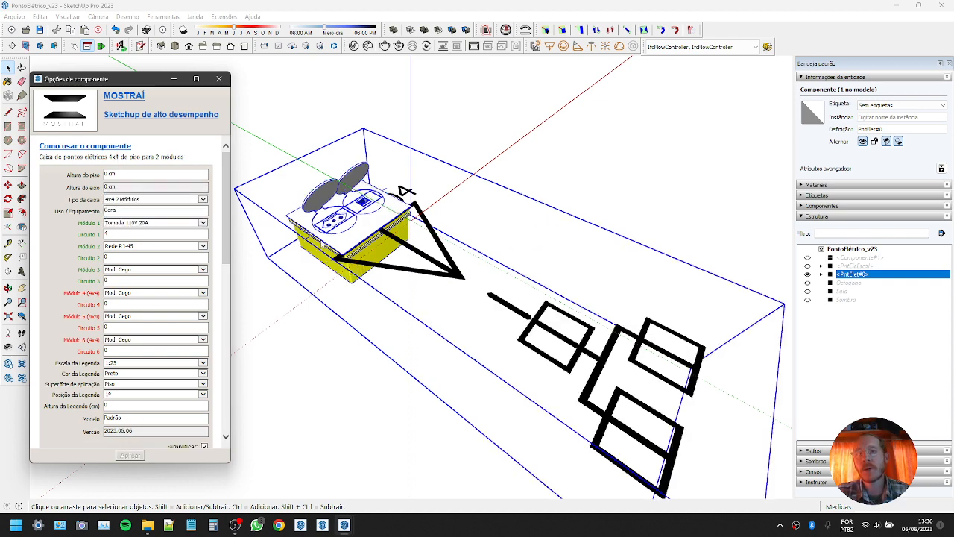
Enter the floor box component, close and reopen its two round lids with the Interact tool, and leave the component
middle_click_drag(354, 232, 466, 208)
scroll(522, 258, "up", 3)
scroll(435, 211, "up", 2)
middle_click_drag(524, 195, 505, 217)
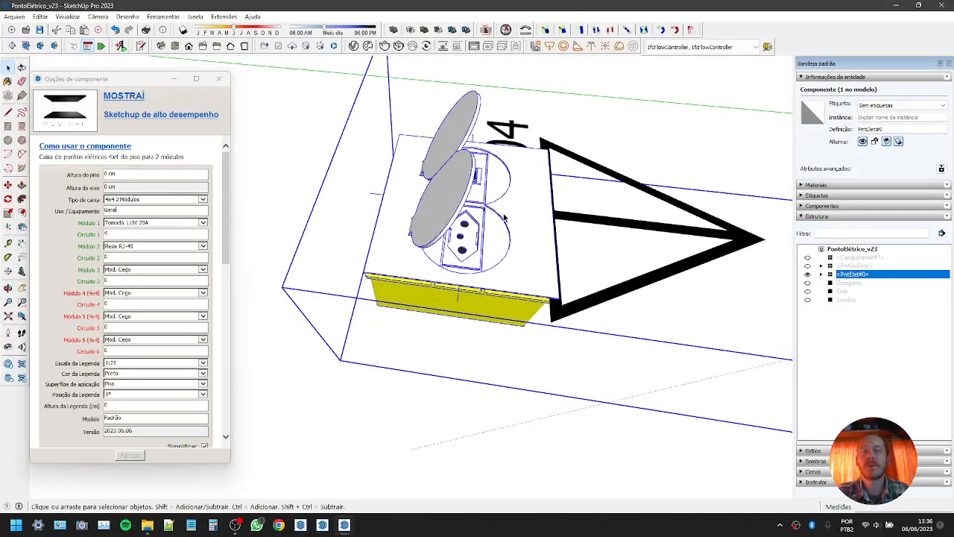
double_click(511, 215)
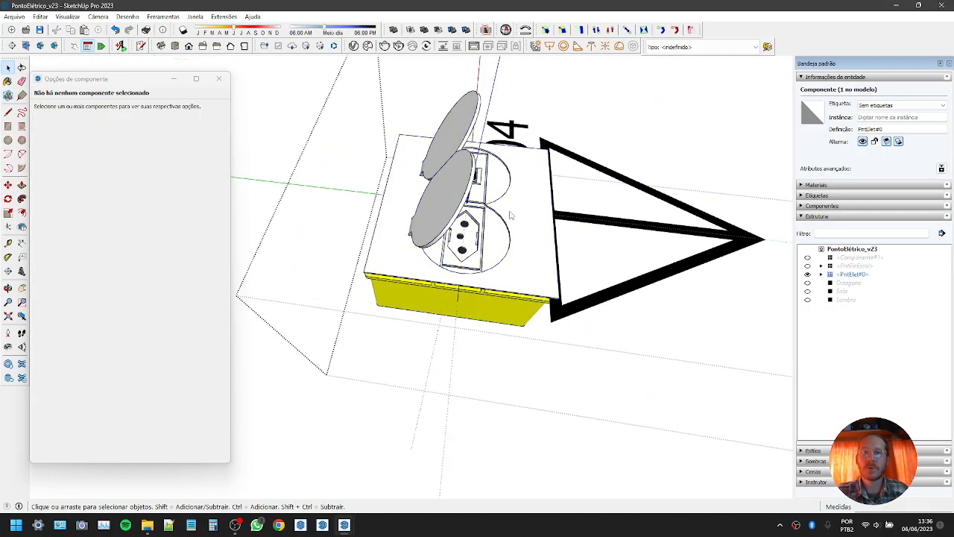
left_click(21, 67)
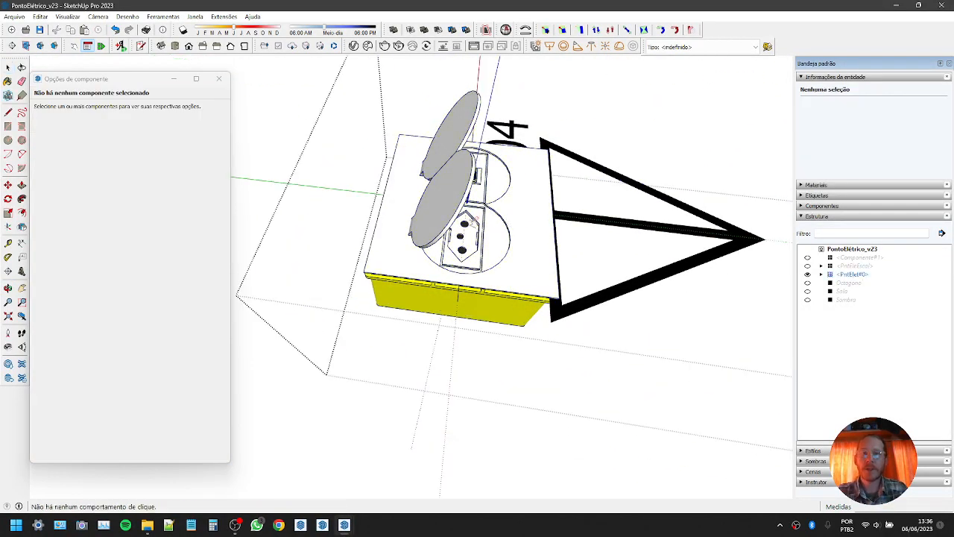
left_click(451, 196)
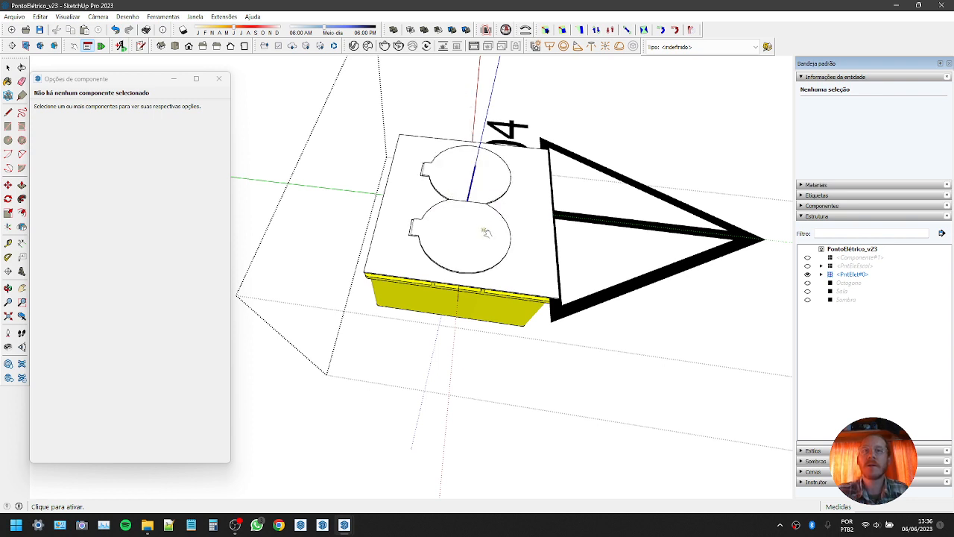
key("space")
key("i")
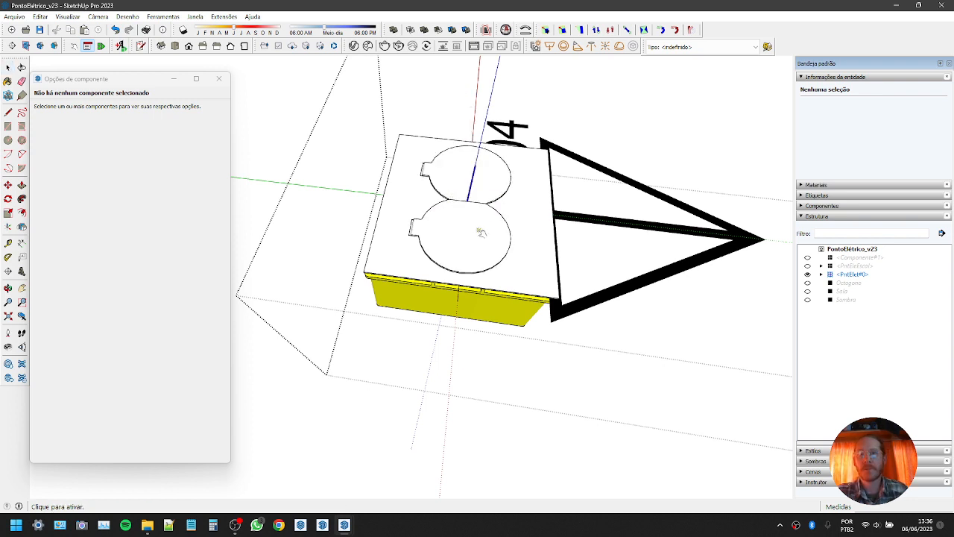
left_click(482, 232)
key("space")
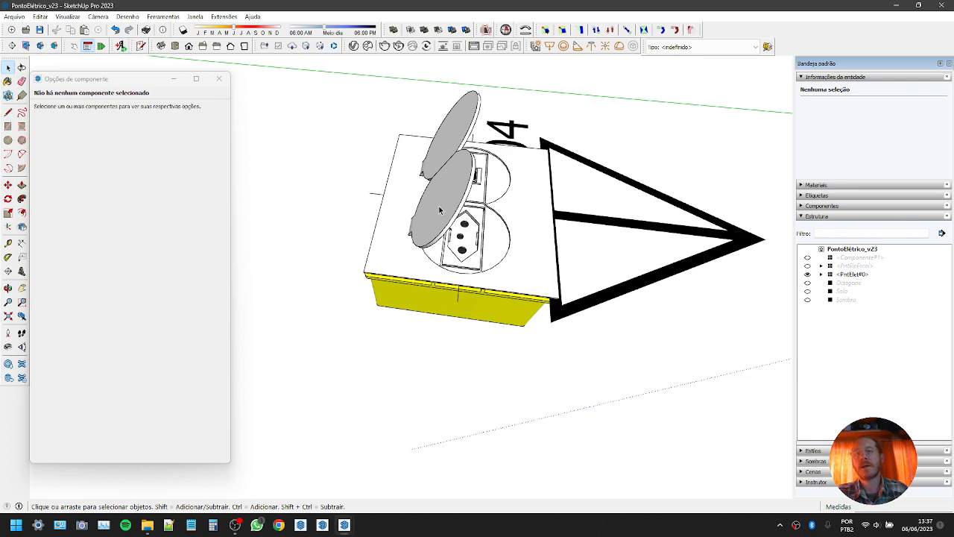
Enter the floor box component again and toggle its lids closed and open once more with the Interact tool
middle_click_drag(568, 216, 439, 228)
scroll(502, 231, "down", 3)
double_click(503, 230)
key("i")
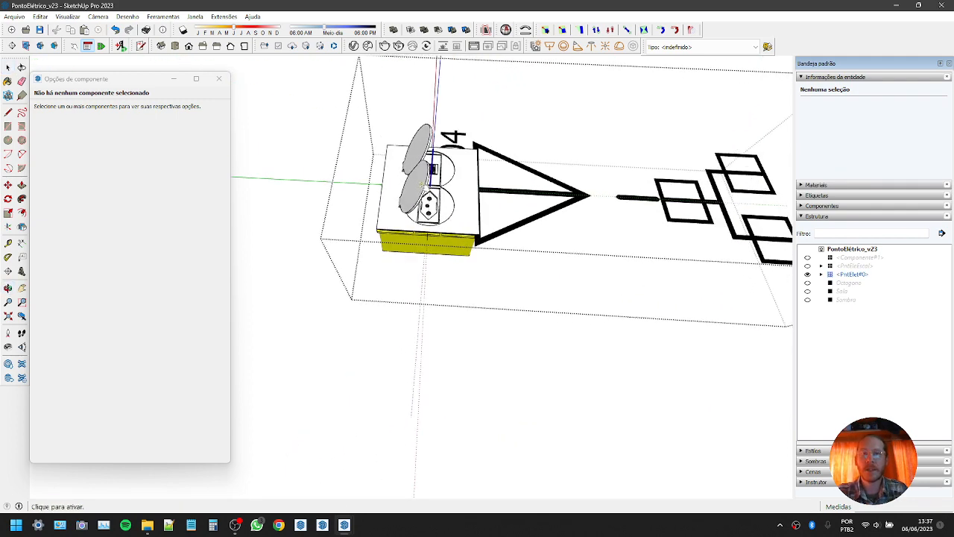
left_click(421, 183)
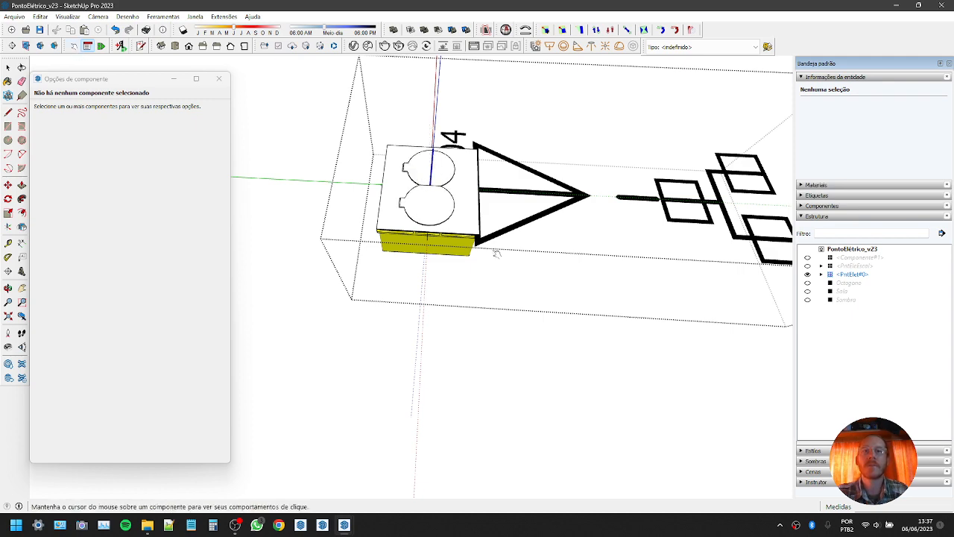
left_click(430, 203)
key("space")
Select the whole floor box and cycle its cover through the different lid orientations with the Interact tool
middle_click_drag(452, 212, 409, 231)
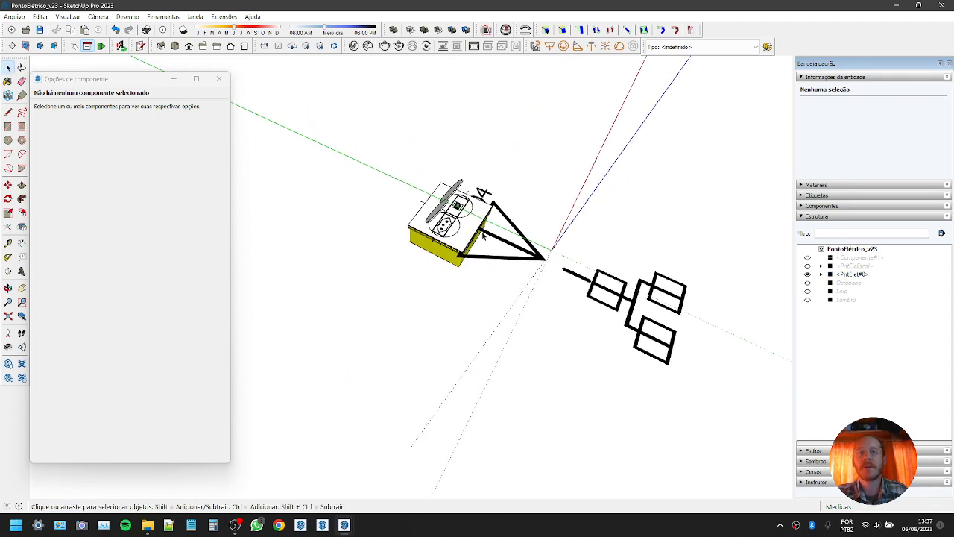
middle_click_drag(468, 231, 427, 228)
scroll(427, 229, "up", 2)
key("i")
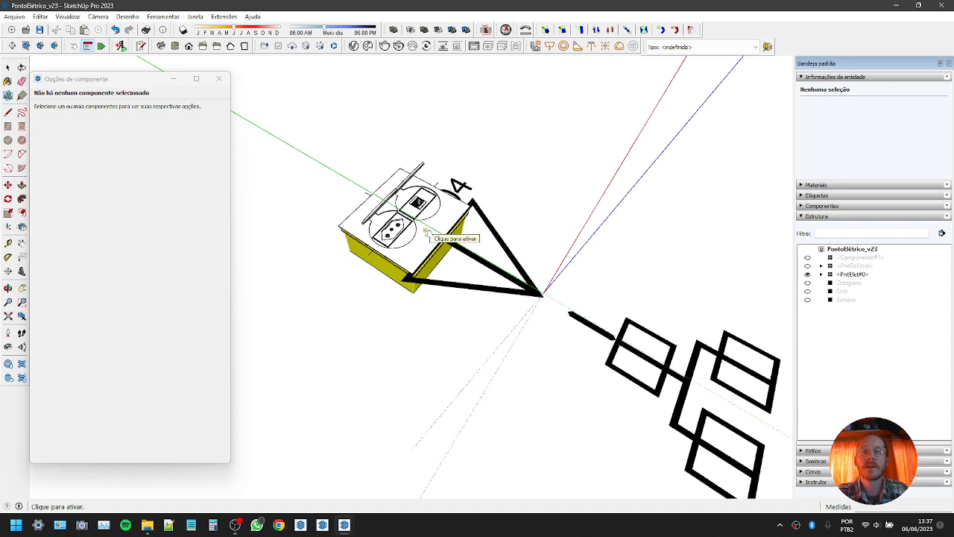
key("space")
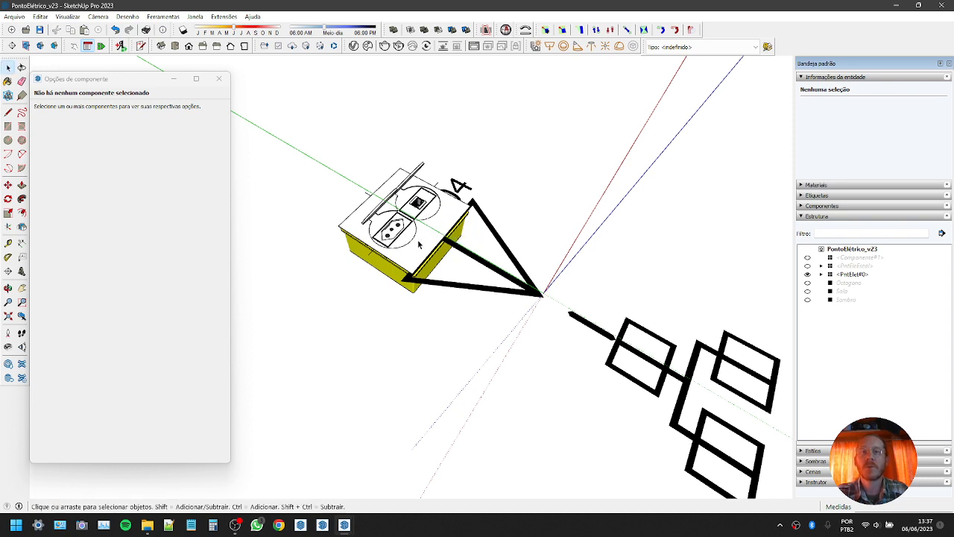
left_click(423, 245)
scroll(422, 231, "down", 2)
key("i")
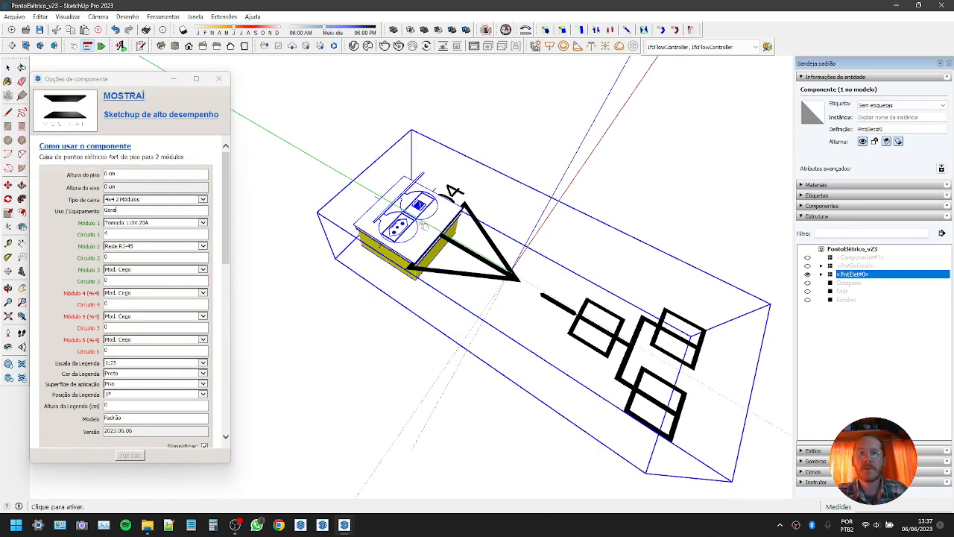
scroll(423, 228, "up", 1)
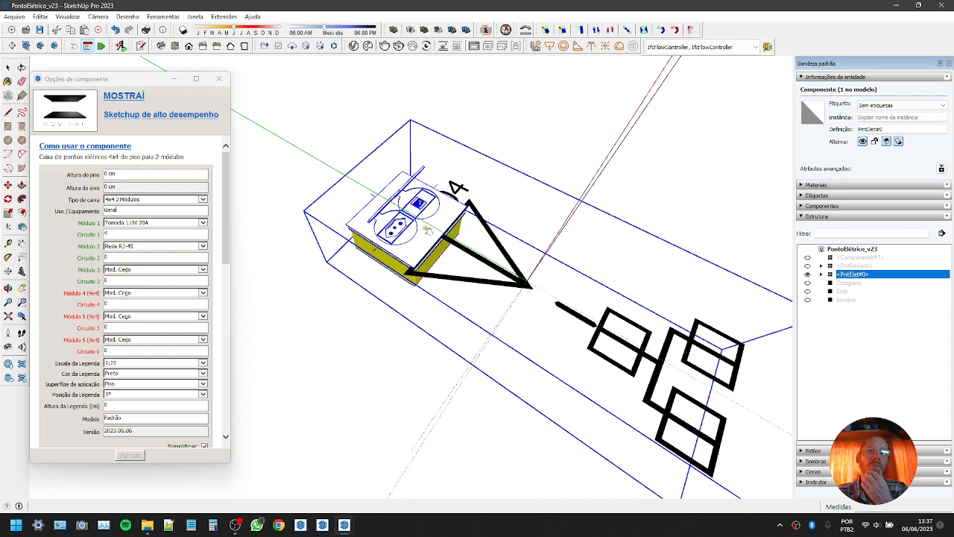
left_click(432, 231)
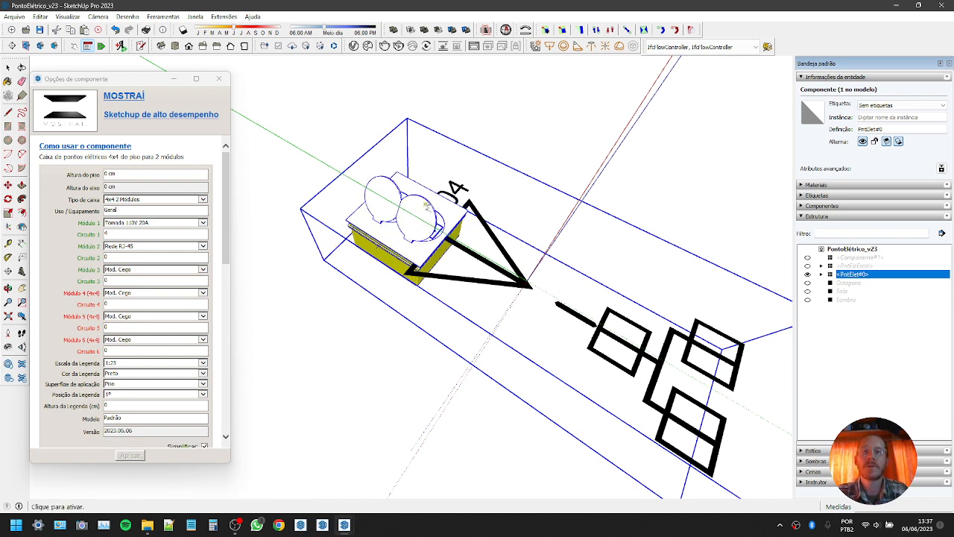
left_click(424, 211)
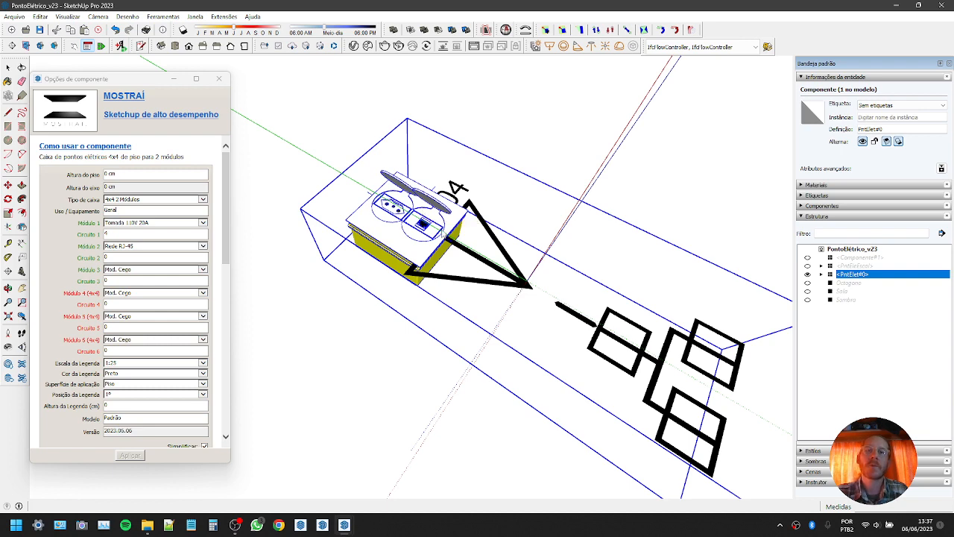
left_click(440, 230)
Rotate the floor box 90° about its side axis with the Move tool so it stands upright
middle_click_drag(403, 261, 477, 142)
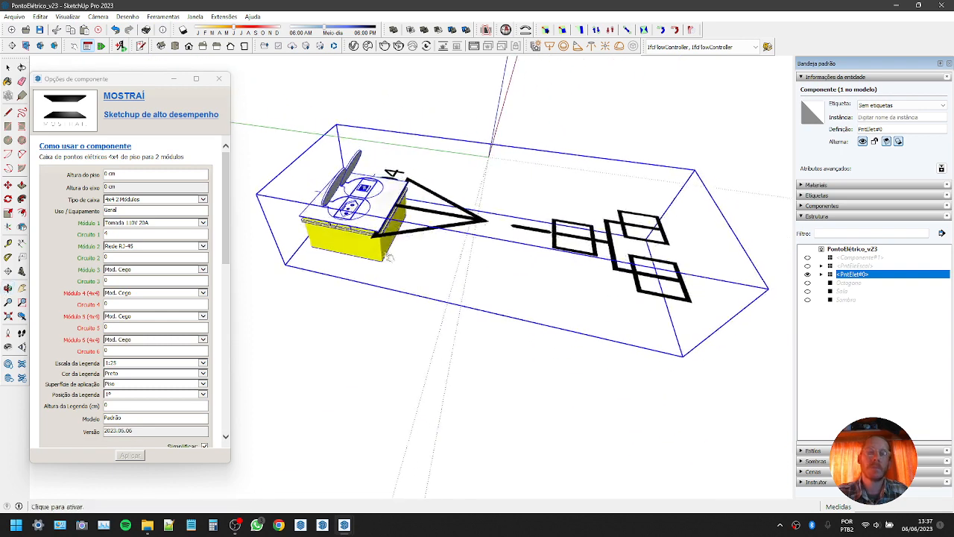
key("m")
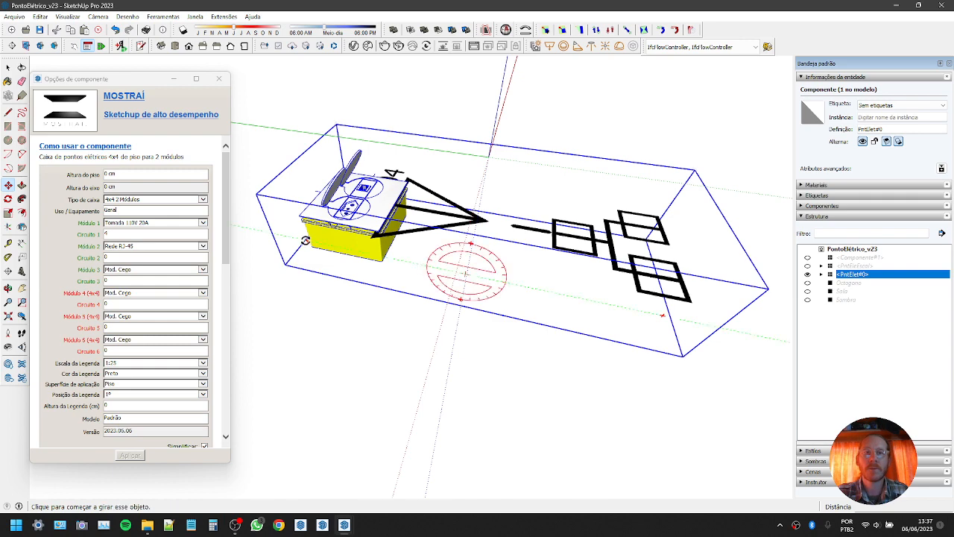
left_click(306, 242)
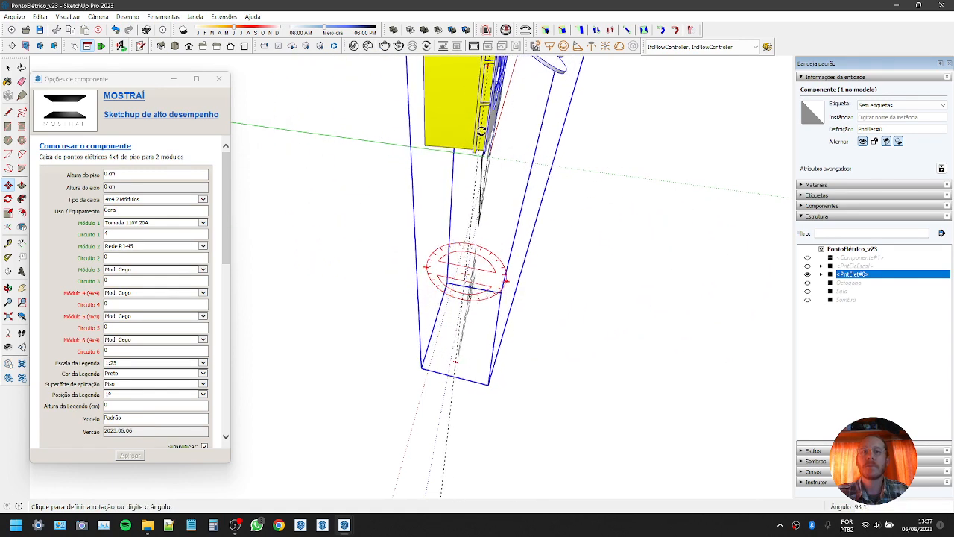
left_click(490, 135)
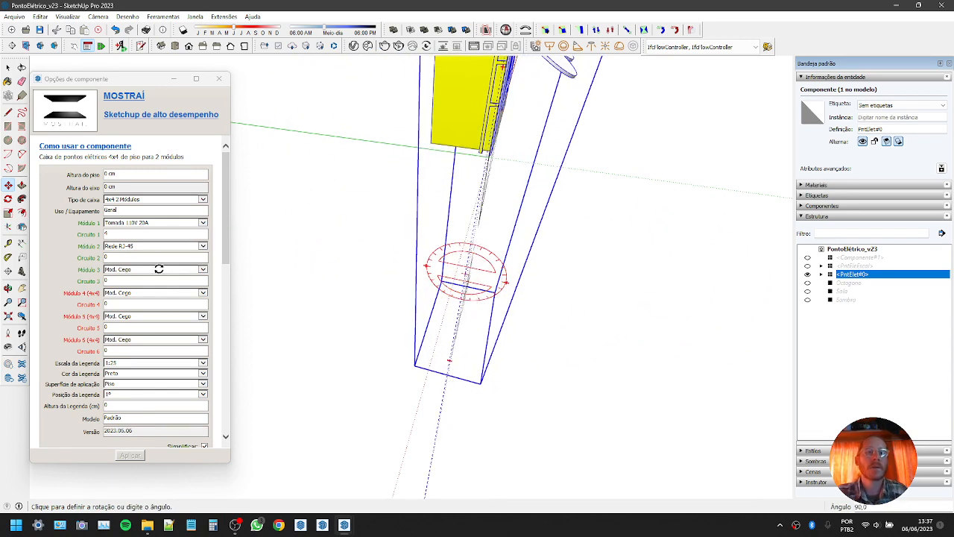
Set the box's Superfície de aplicação to Parede, apply it and inspect the wall box from the front
left_click(123, 386)
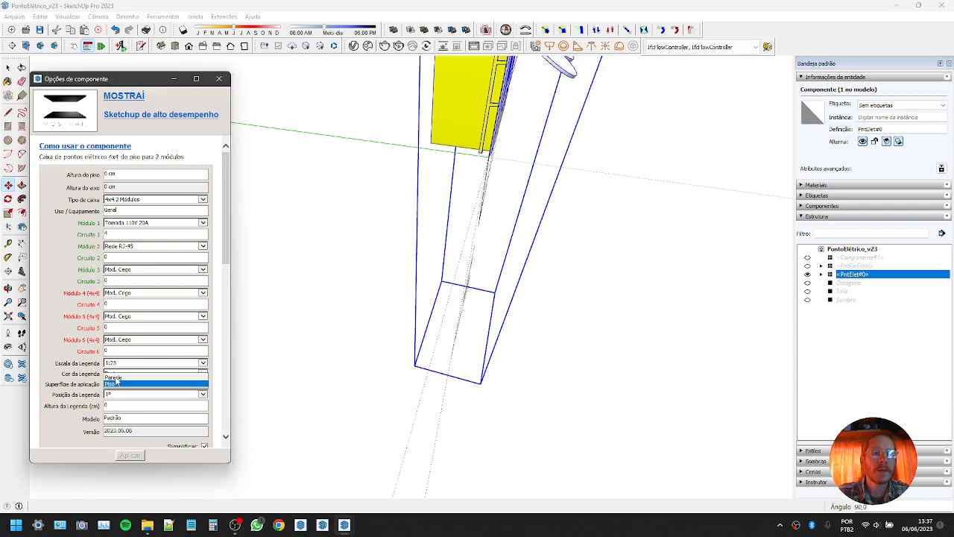
left_click(119, 388)
left_click(138, 455)
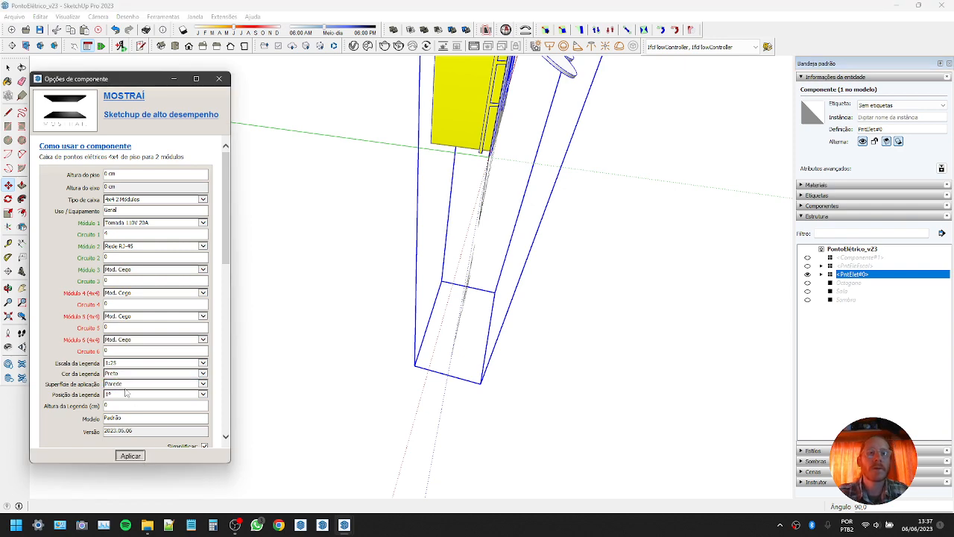
middle_click_drag(542, 185, 389, 218)
key("m")
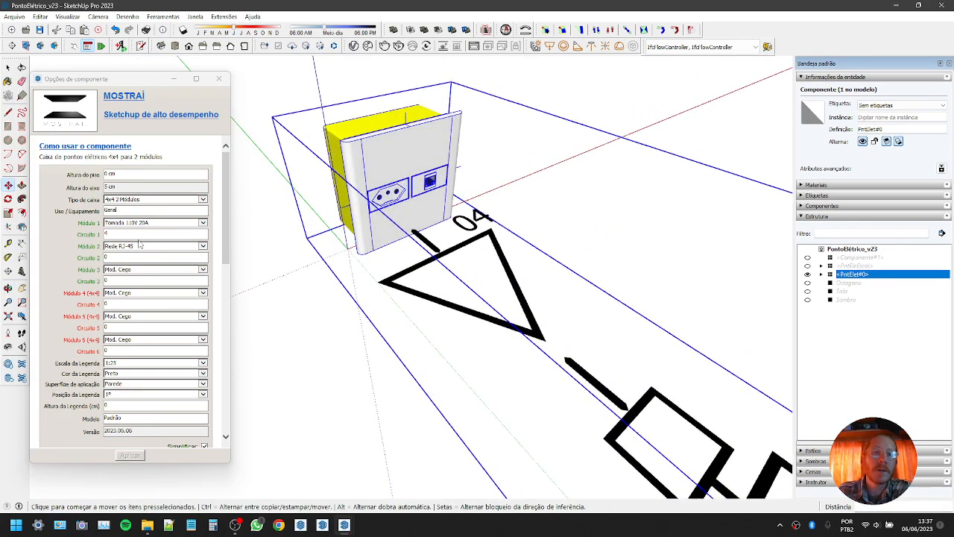
Set the wall box's Tipo de caixa to 4x4 6 Módulos and apply it
left_click(136, 202)
left_click(137, 211)
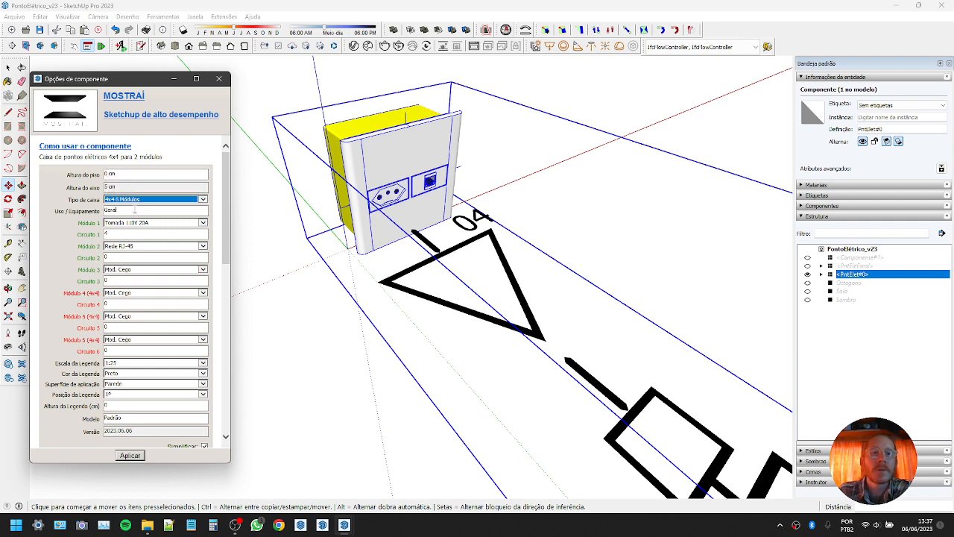
left_click(132, 457)
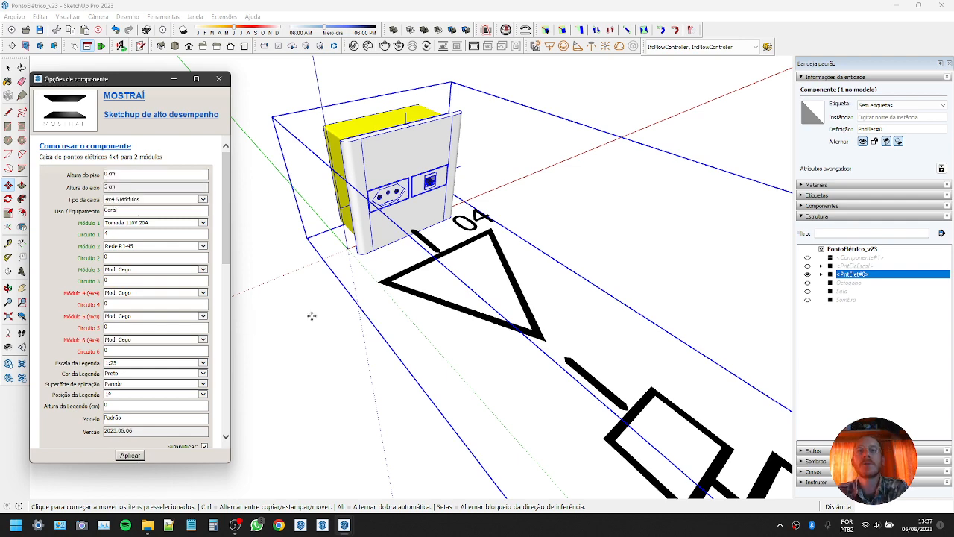
Set Circuito 1 to 0 and the wall box's Tipo de caixa to 4x4 2 Módulos, and apply both
scroll(458, 250, "down", 5)
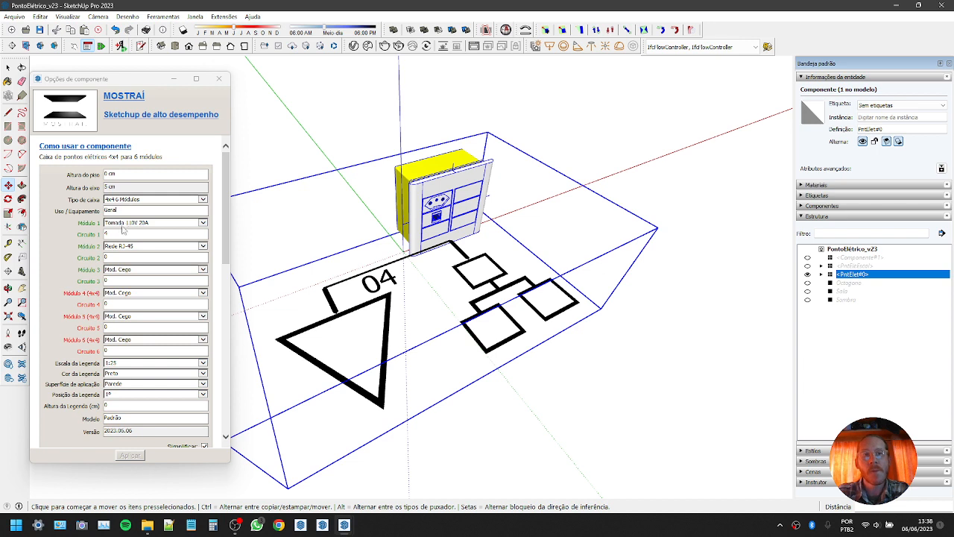
left_click(80, 223)
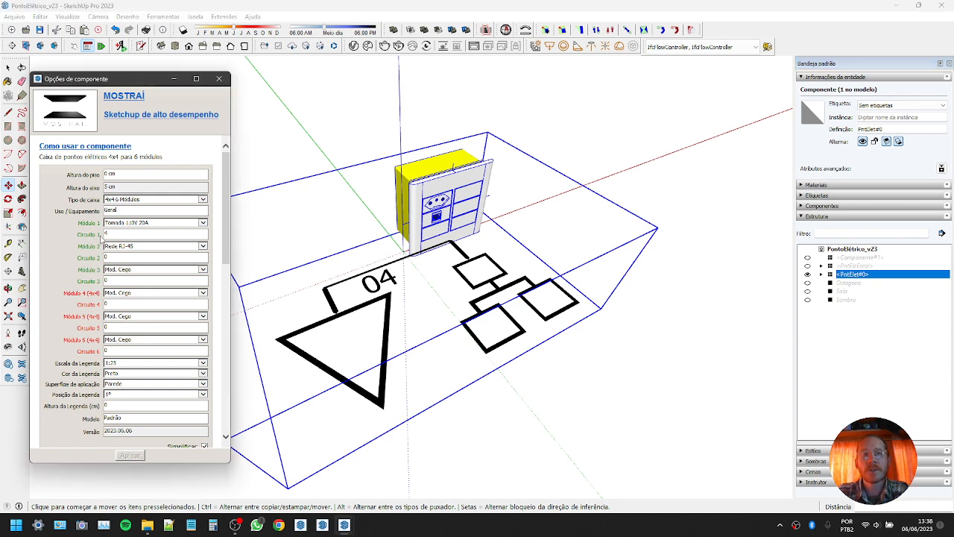
type("0")
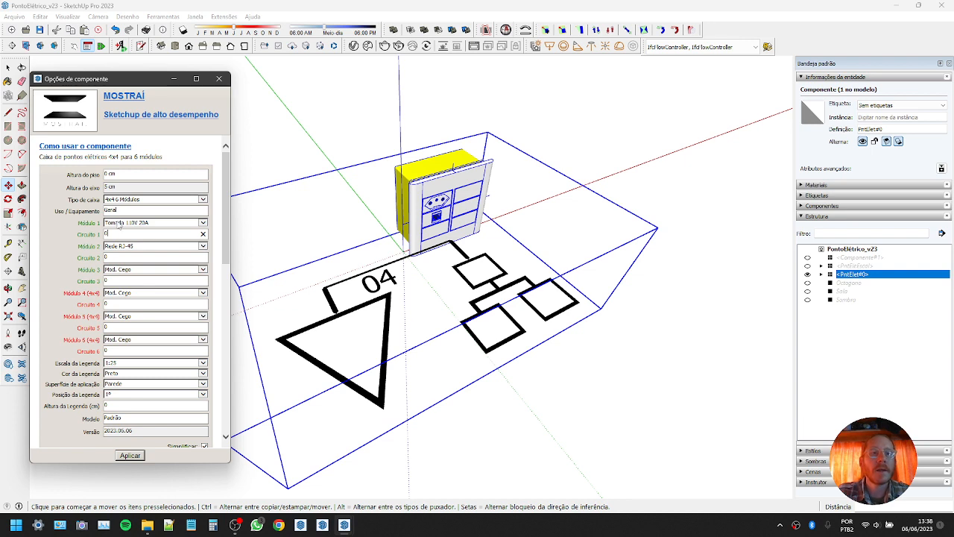
left_click(156, 200)
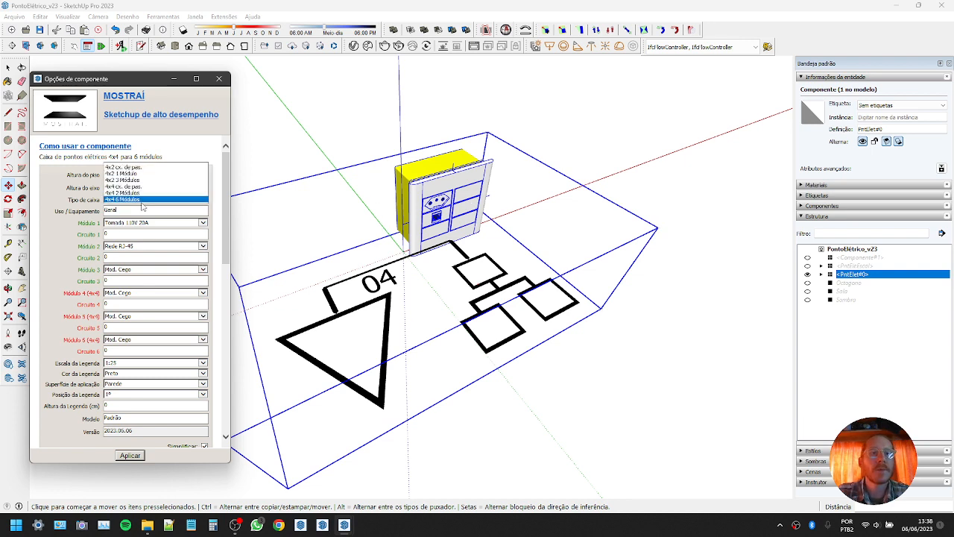
left_click(135, 199)
left_click(131, 455)
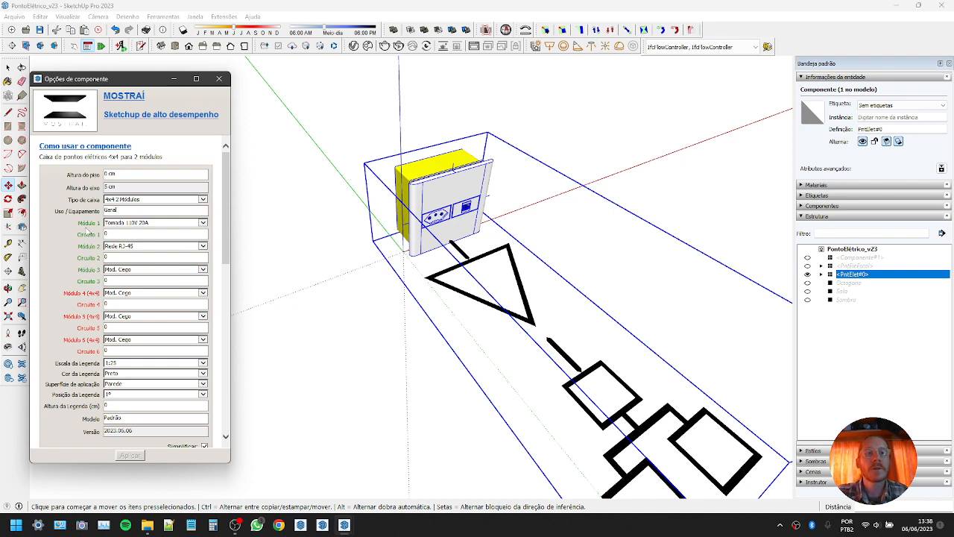
Set the wall box's Tipo de caixa to 4x2 1 Módulo, apply it and look at the box and its legend
left_click_drag(77, 223, 108, 247)
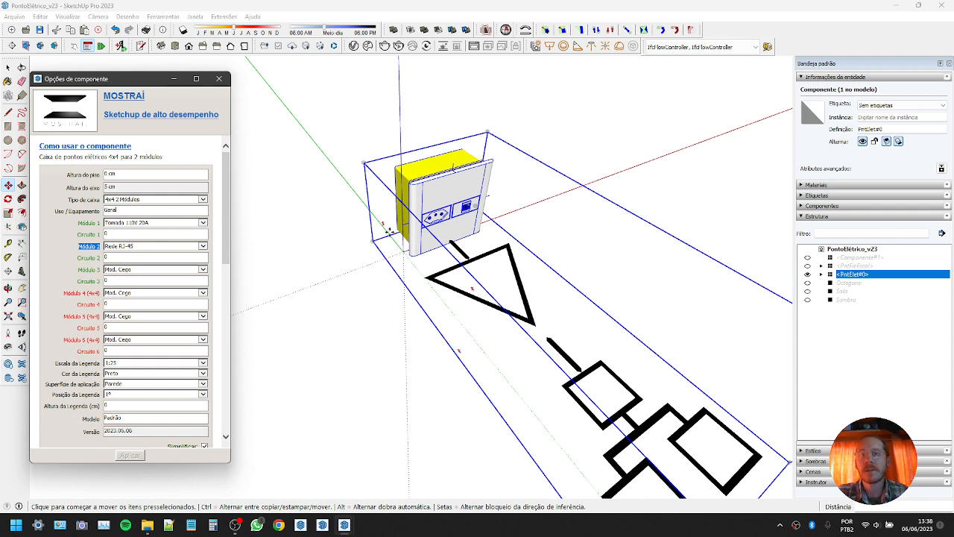
left_click(144, 199)
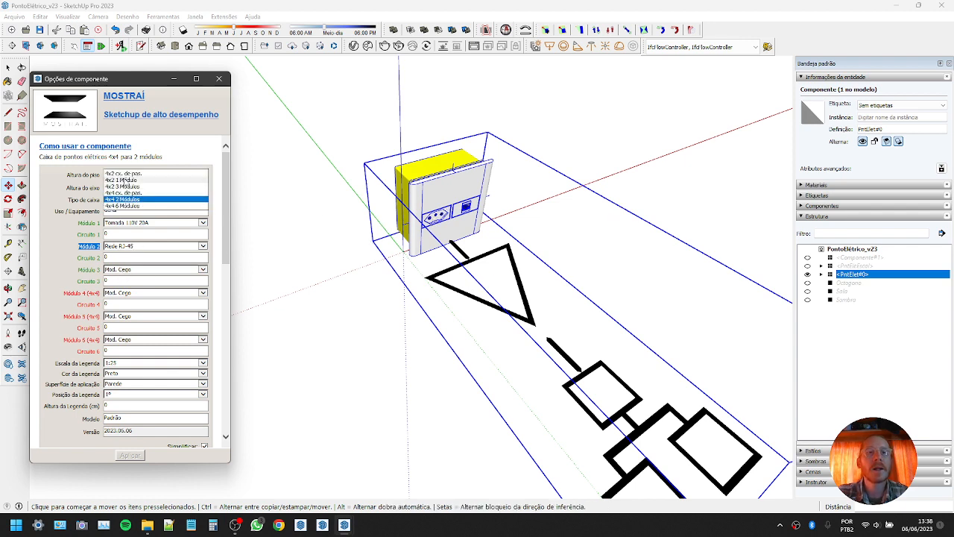
left_click(146, 185)
left_click(131, 456)
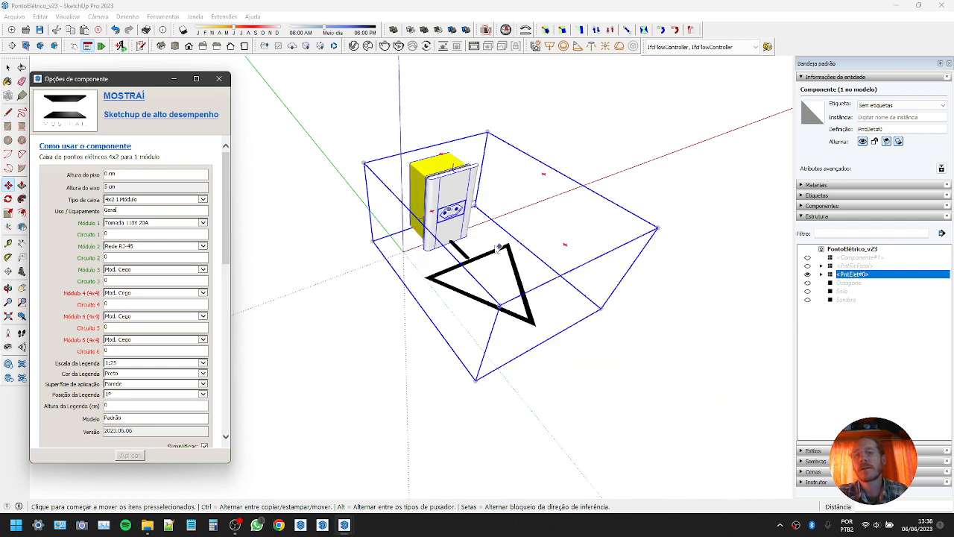
middle_click_drag(496, 246, 403, 255)
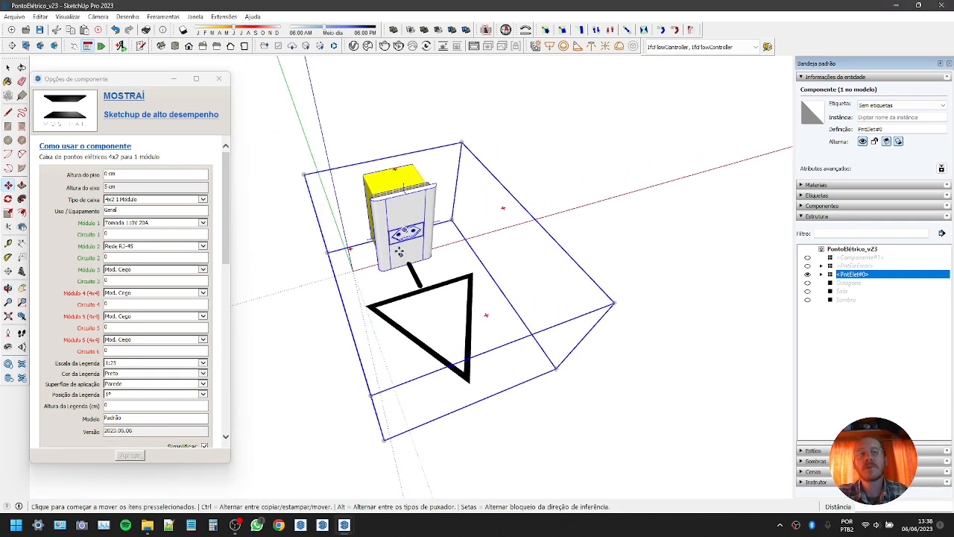
Set Módulo 2 of the one-module box to Mod. Cego and apply it
left_click(104, 248)
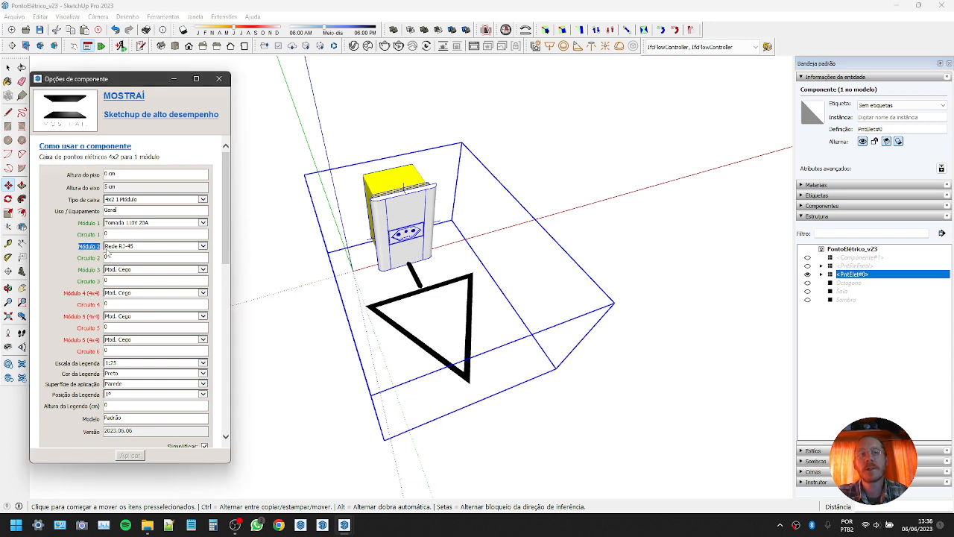
left_click(126, 248)
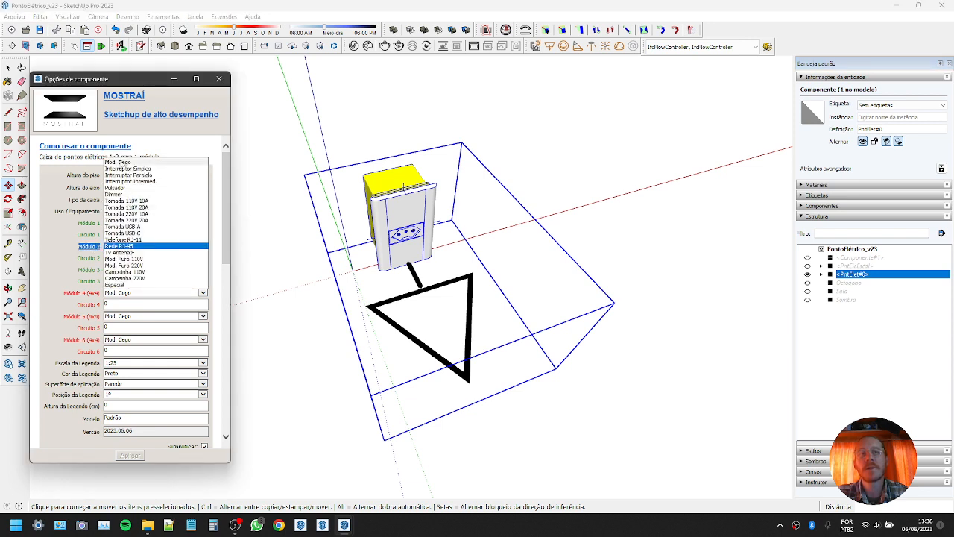
left_click(119, 162)
left_click(130, 456)
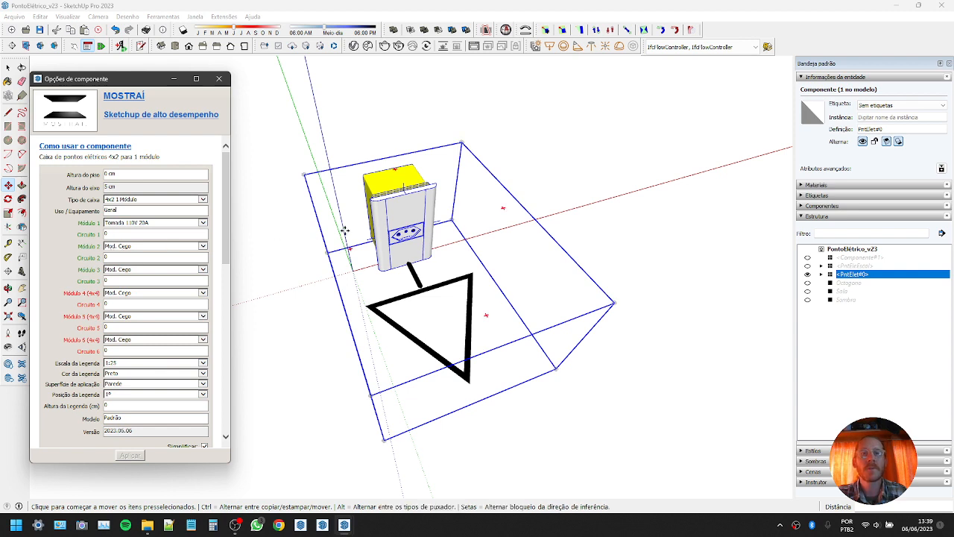
Set Módulo 2 of the one-module box to Interruptor Simples, apply it and inspect the cover and legend
left_click(128, 246)
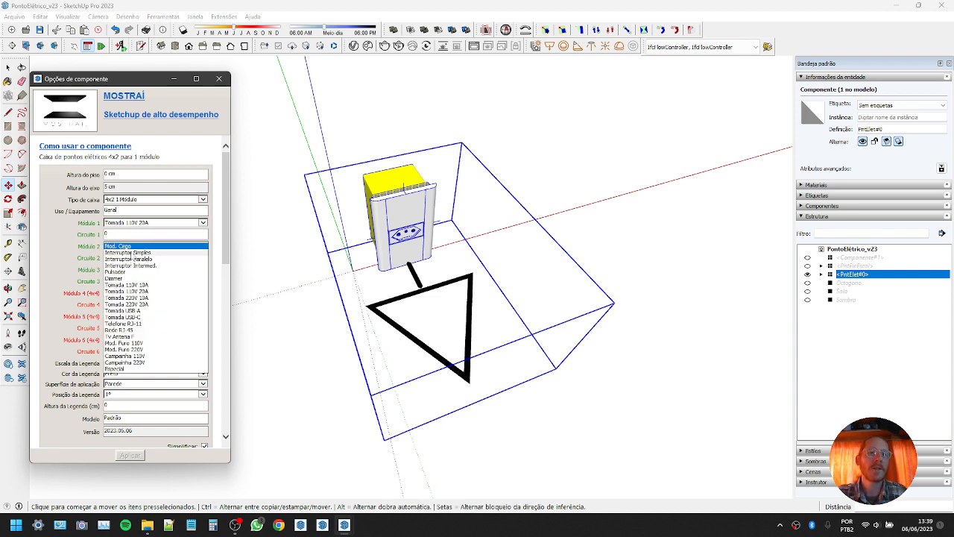
left_click(127, 253)
left_click(131, 455)
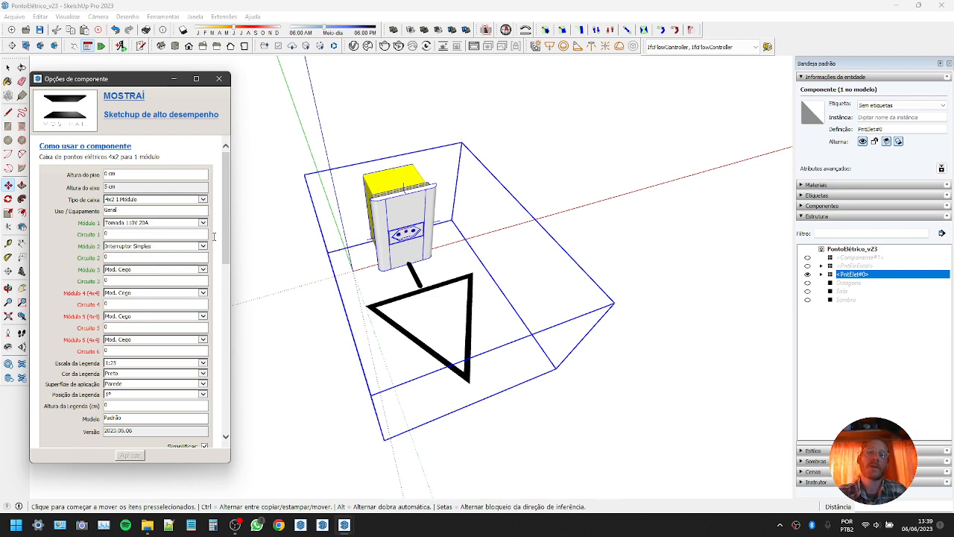
scroll(418, 241, "down", 2)
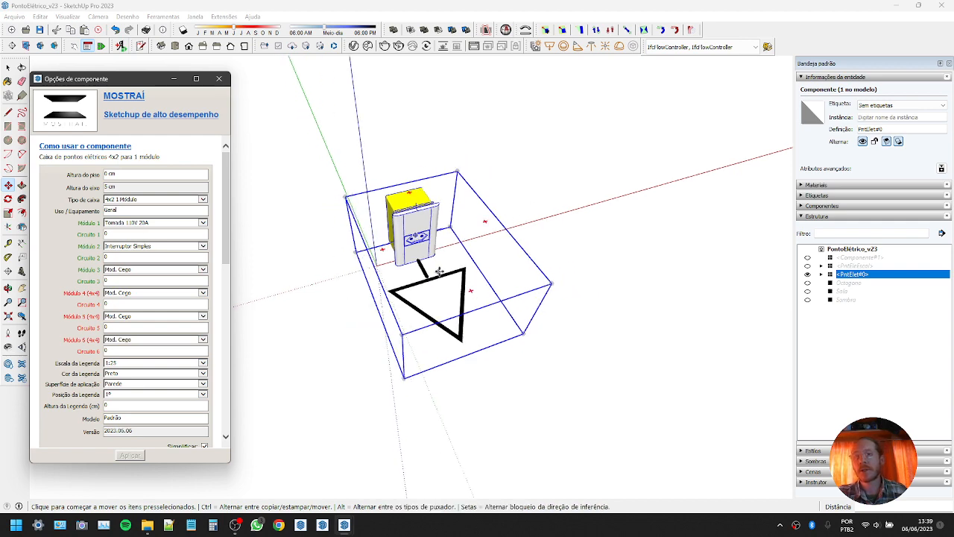
scroll(391, 238, "up", 3)
scroll(391, 238, "down", 2)
key("space")
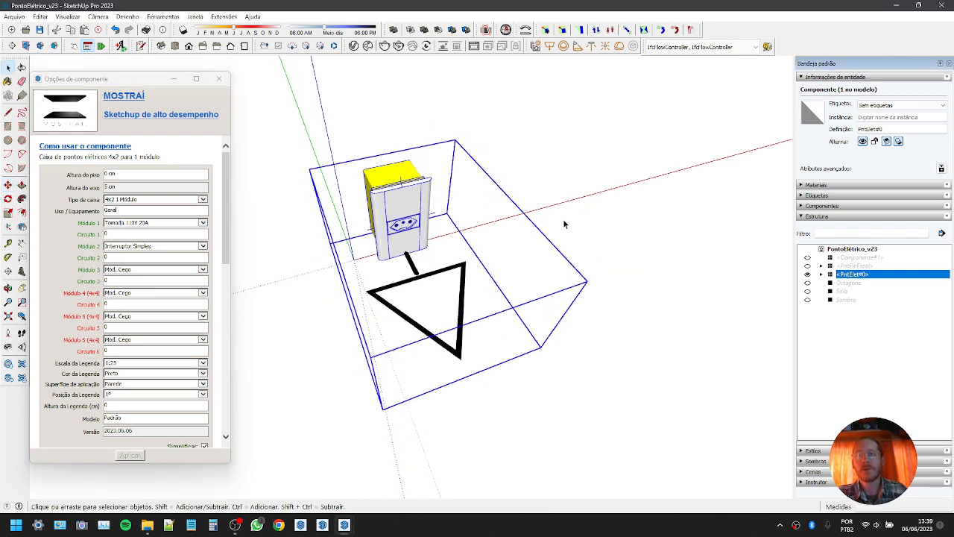
left_click(508, 149)
left_click(421, 214)
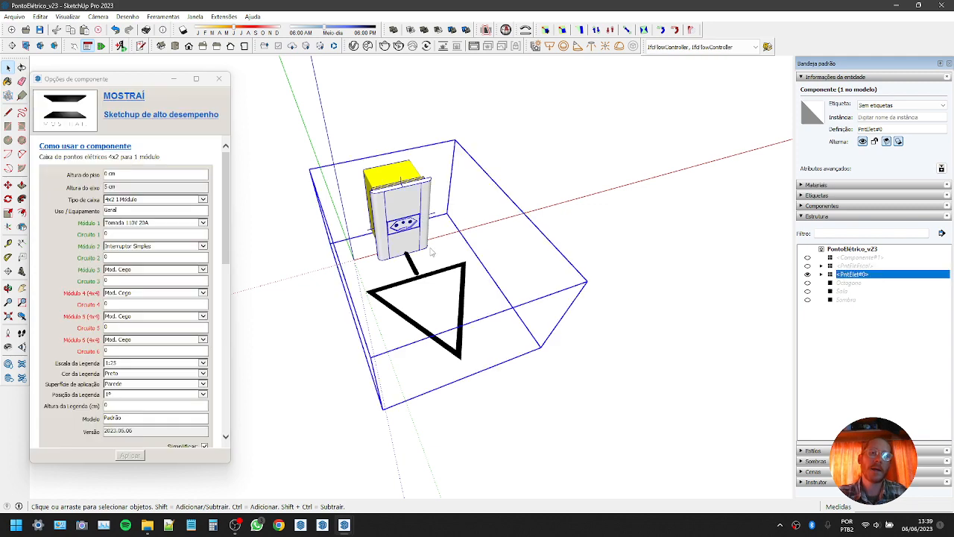
middle_click_drag(434, 254, 396, 257)
scroll(362, 254, "up", 3)
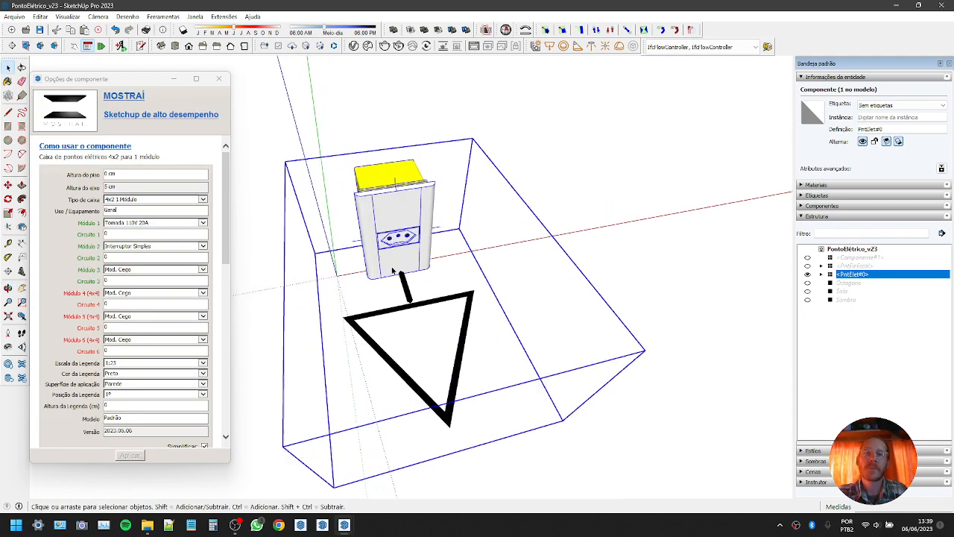
Set Módulo 2 back to Mod. Cego and Tipo de caixa to 4x2 3 Módulos, apply both and view the whole legend
left_click(119, 246)
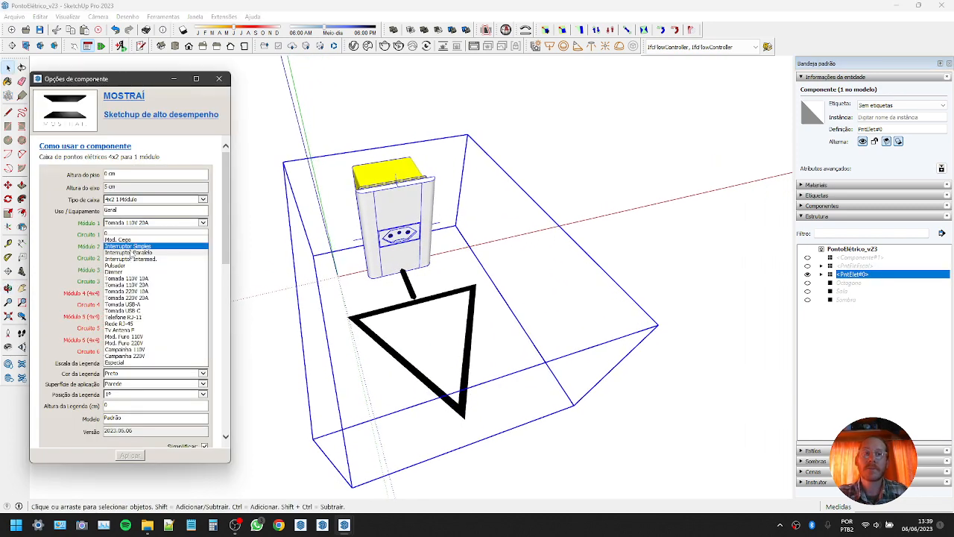
left_click(116, 251)
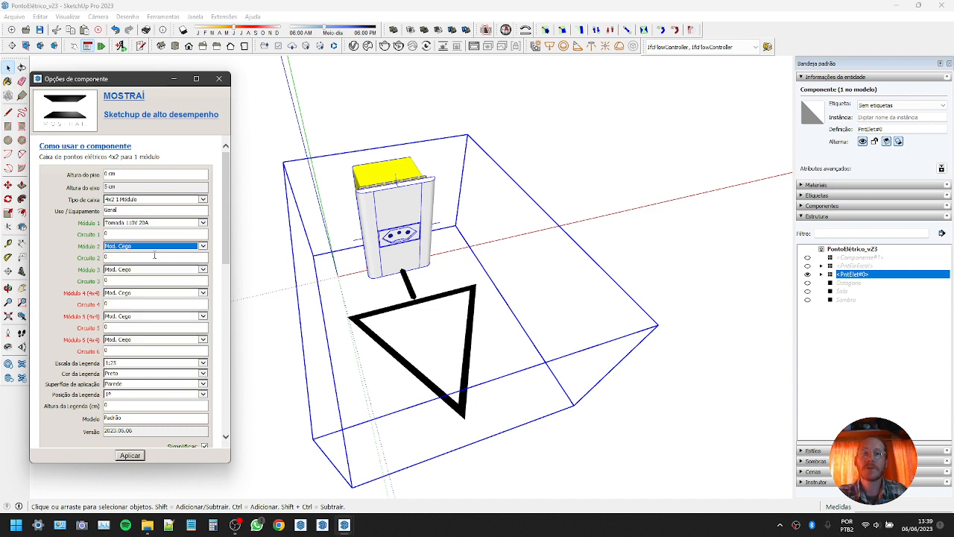
left_click(131, 199)
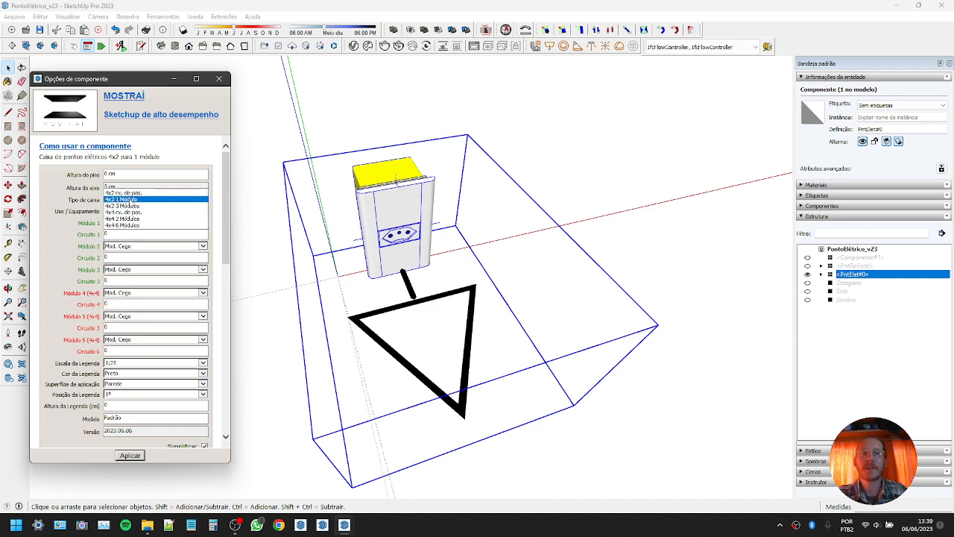
left_click(123, 200)
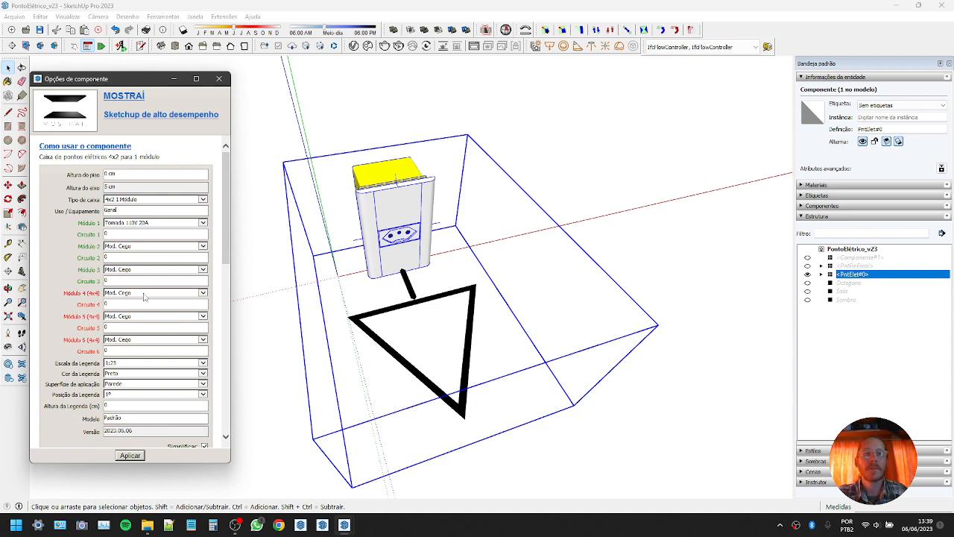
left_click(137, 199)
left_click(135, 212)
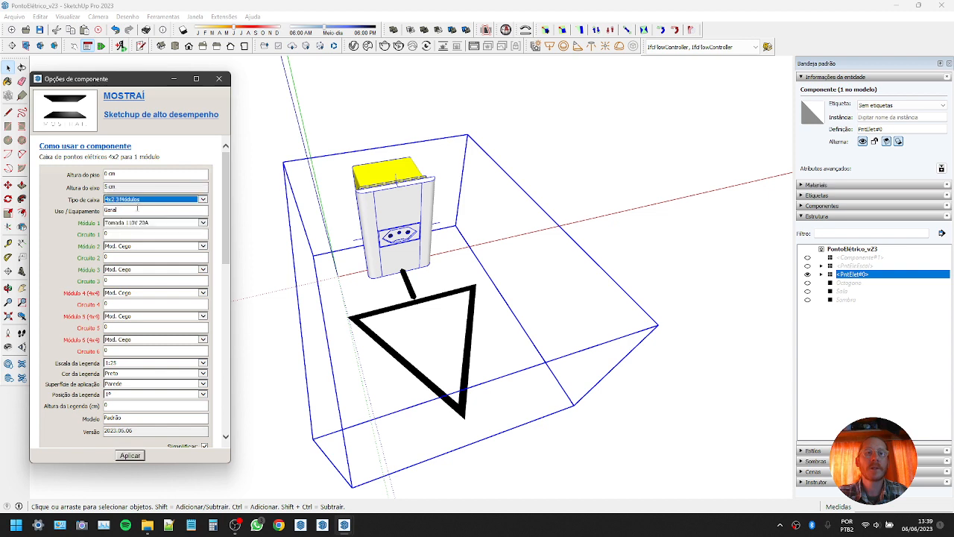
left_click(134, 455)
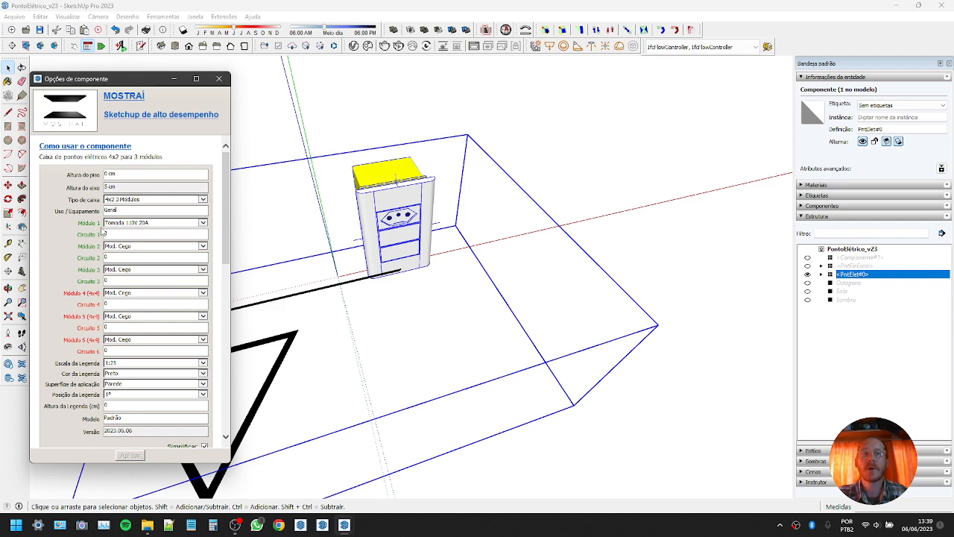
scroll(404, 243, "down", 3)
mouse_move(443, 243)
middle_mouse_down()
mouse_move(437, 267)
mouse_move(383, 305)
middle_mouse_up()
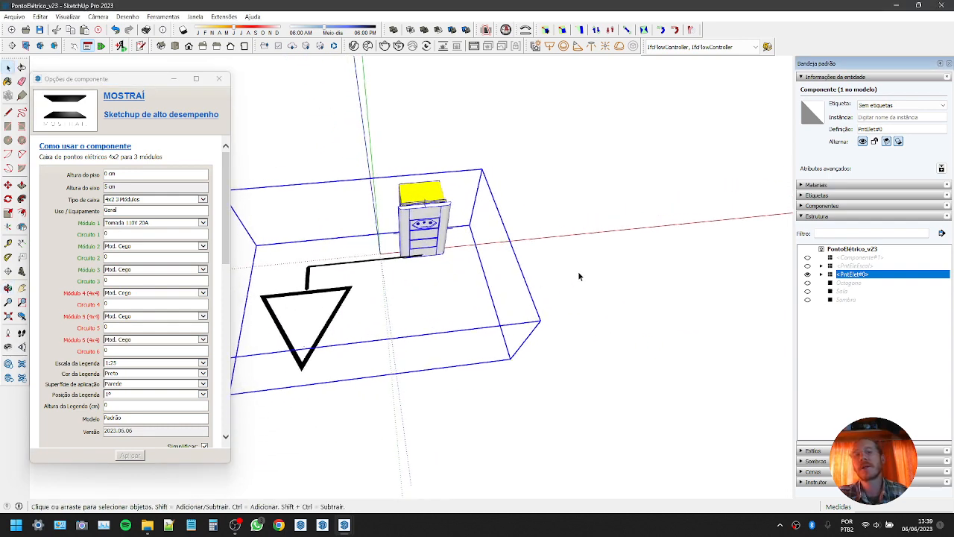
Set Módulo 2 to Interruptor Intermed. and Módulo 3 to Mod. Furo 110V, applying each and viewing the legend from the front
left_click(136, 250)
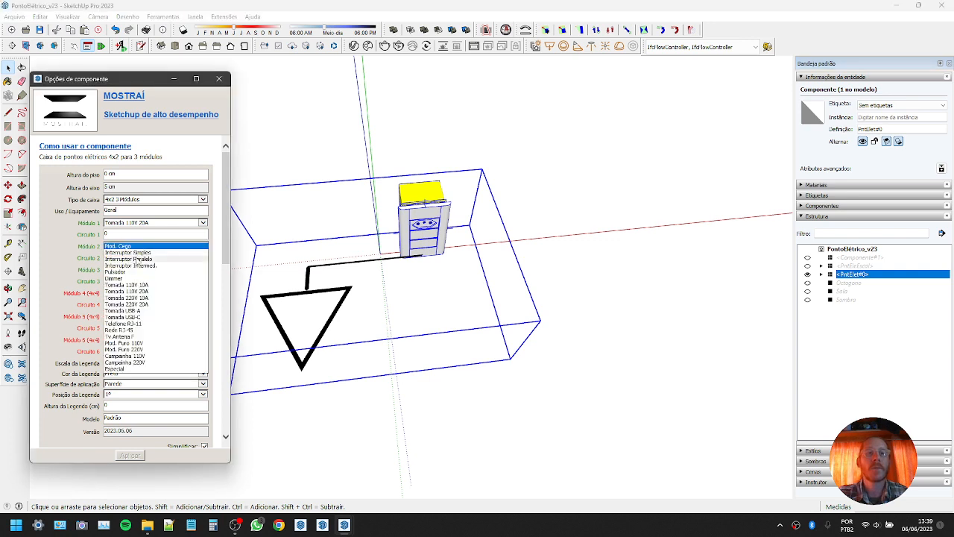
left_click(138, 265)
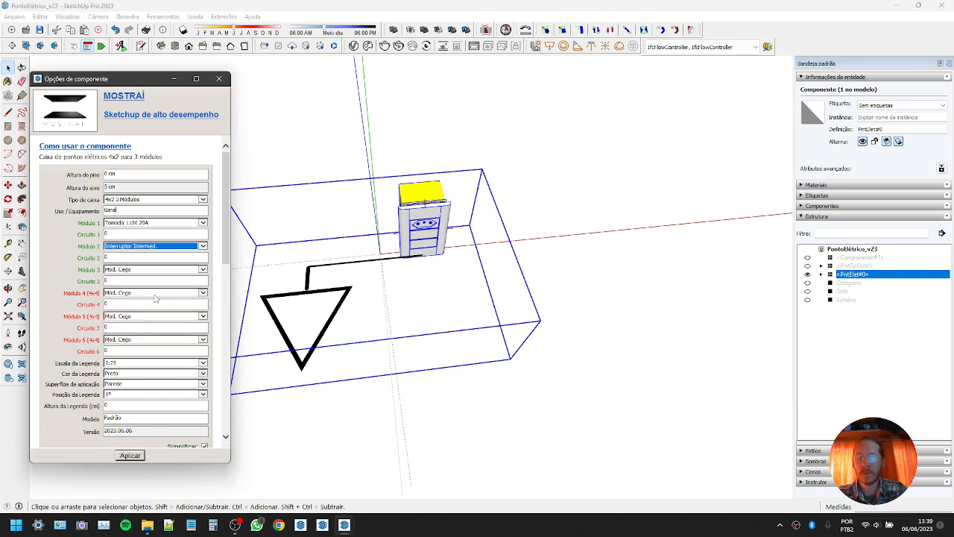
key("Return")
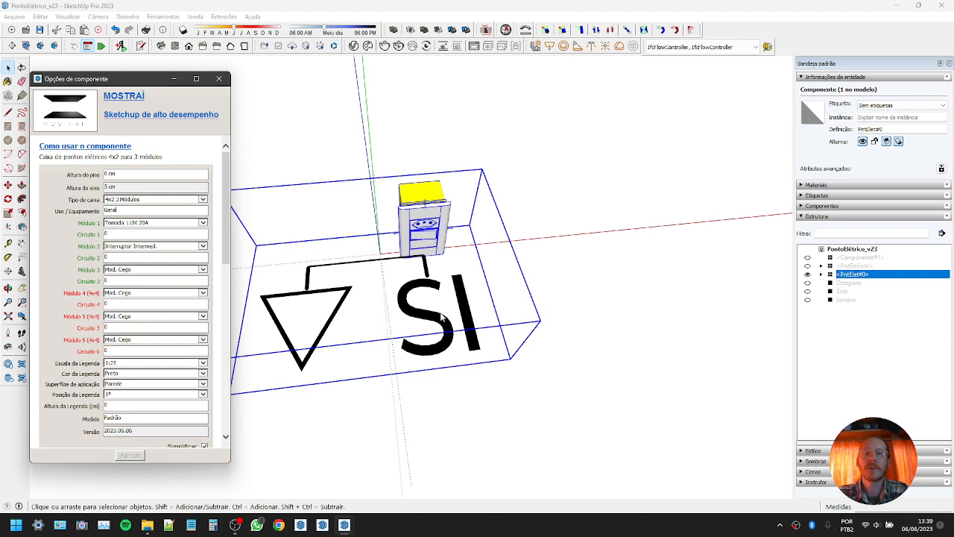
left_click(123, 271)
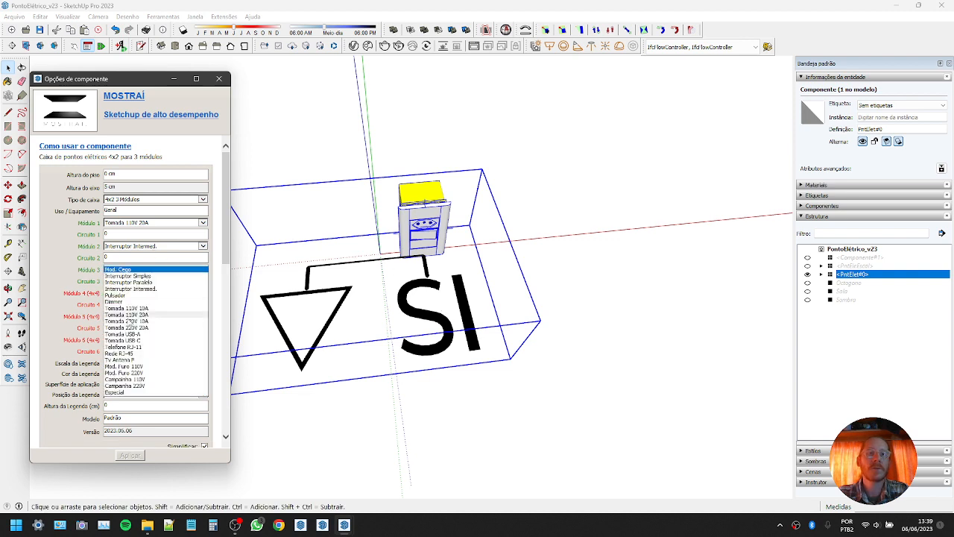
left_click(134, 367)
key("Tab")
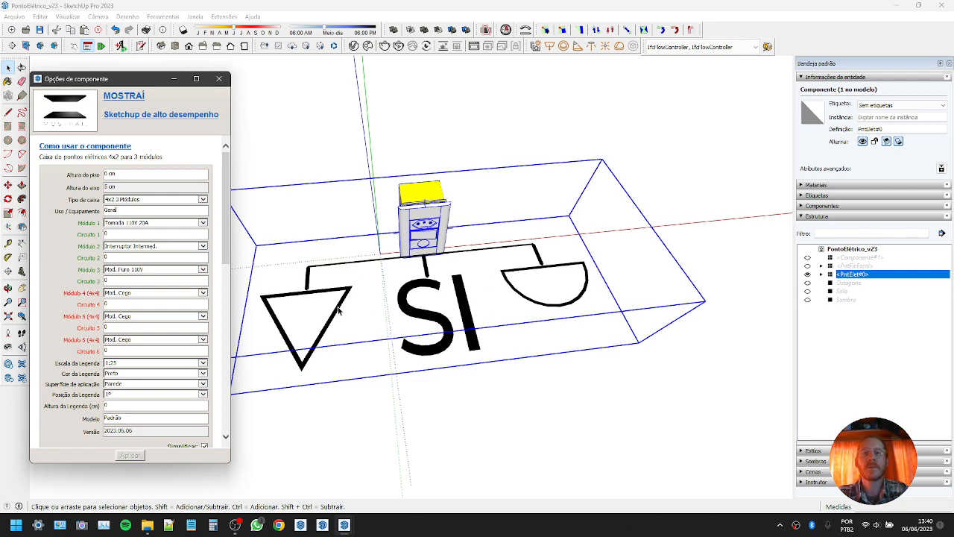
middle_click_drag(447, 320, 408, 376)
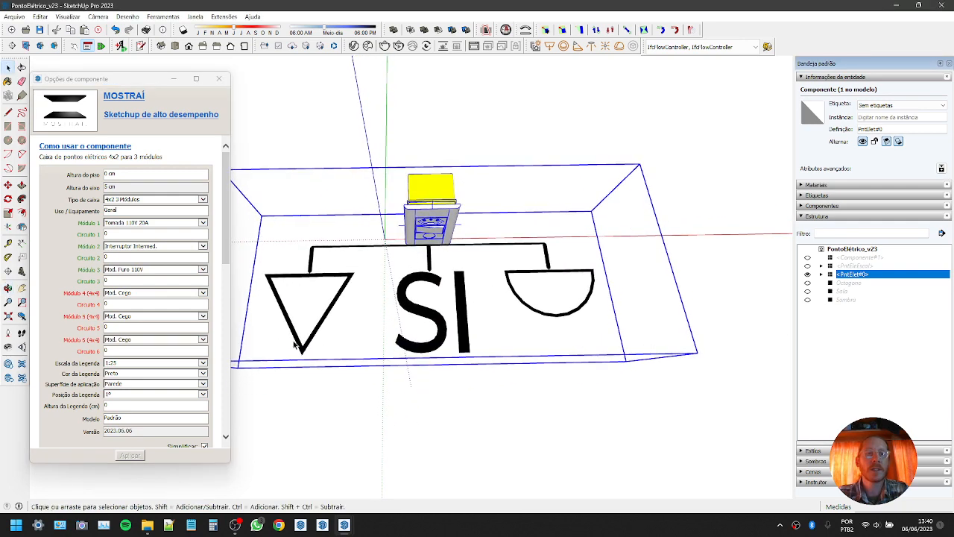
Review the Módulo 4 to Módulo 6 (4x4) and circuit settings, and check the Tipo de caixa options
left_click(84, 302)
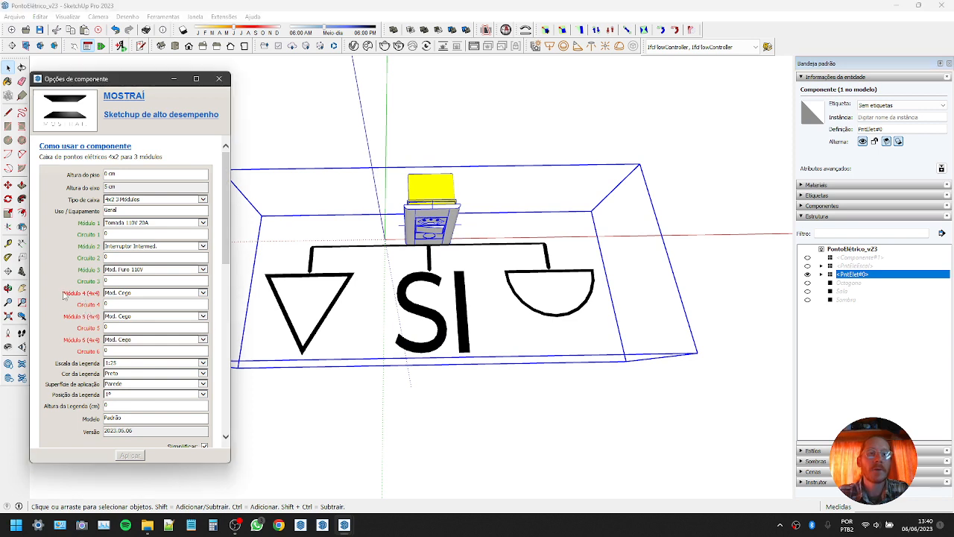
left_click_drag(64, 292, 98, 293)
left_click(89, 319)
left_click_drag(73, 293, 104, 302)
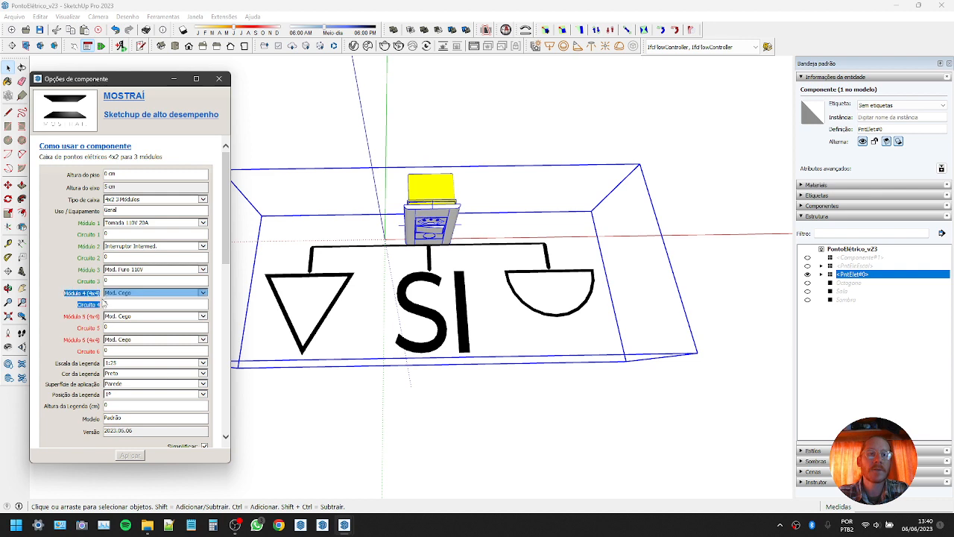
left_click(81, 329)
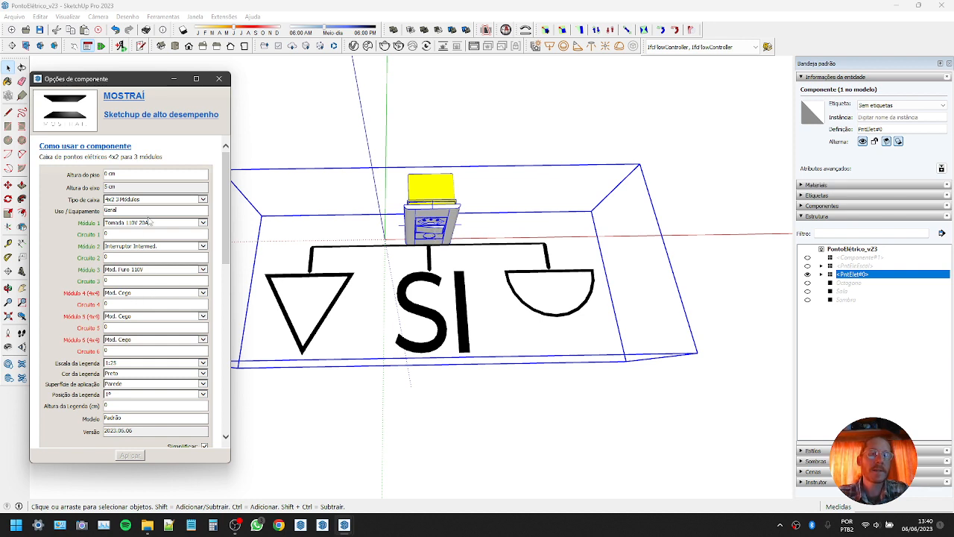
left_click(135, 200)
left_click(135, 213)
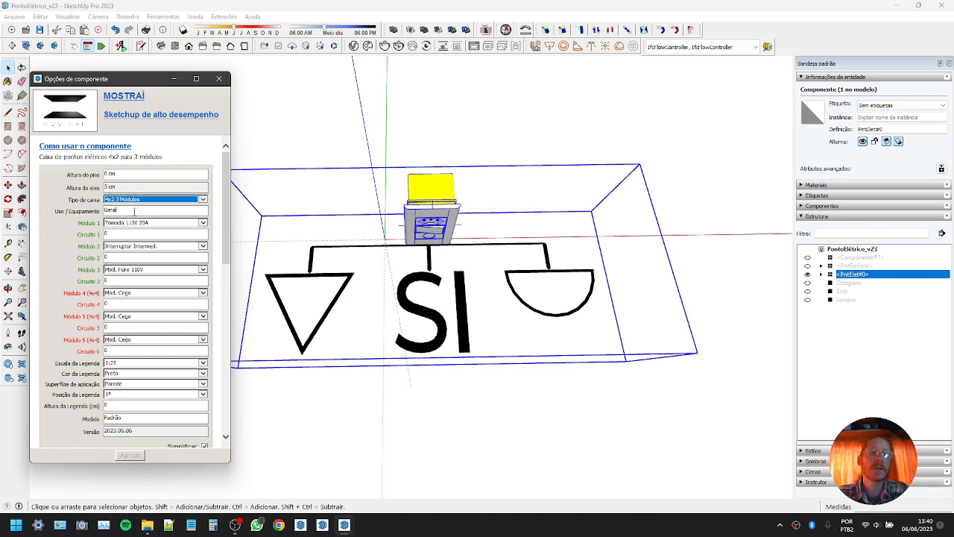
Apply the 4x4 2 Módulos box type to the electrical point and inspect its cover and legend
left_click(133, 455)
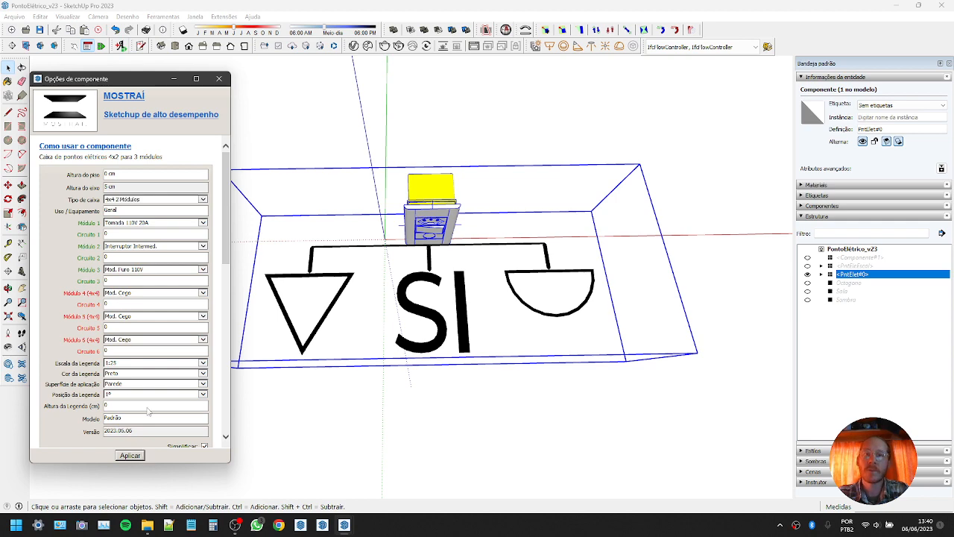
scroll(424, 204, "down", 1)
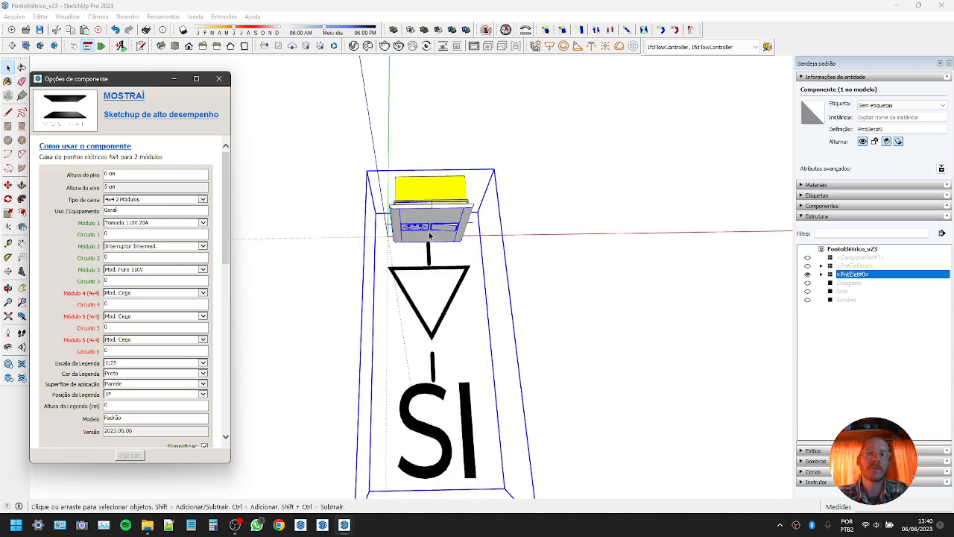
middle_click_drag(428, 232, 426, 205)
scroll(420, 190, "down", 1)
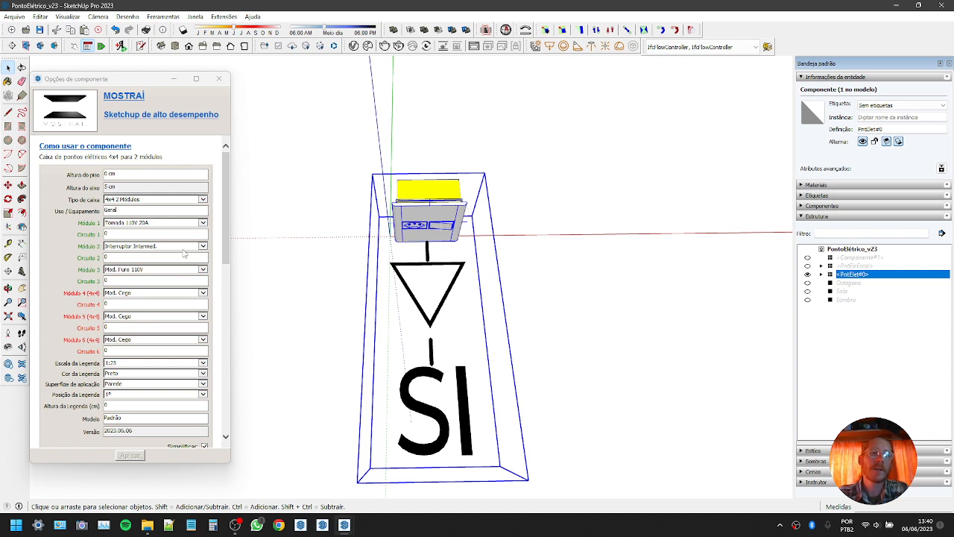
left_click(98, 230)
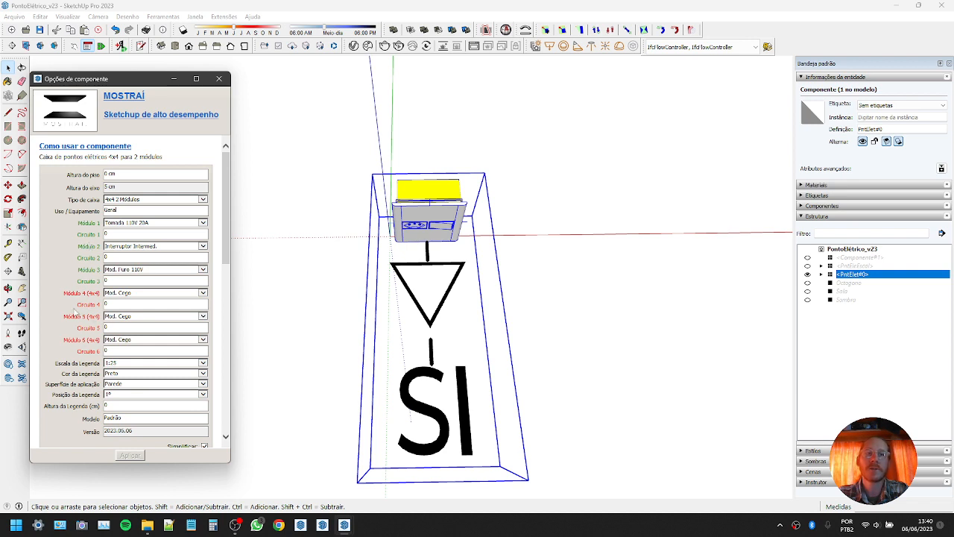
Set Tipo de caixa to 4x4 6 Módulos, apply it and inspect the box and legend
left_click(149, 199)
left_click(164, 212)
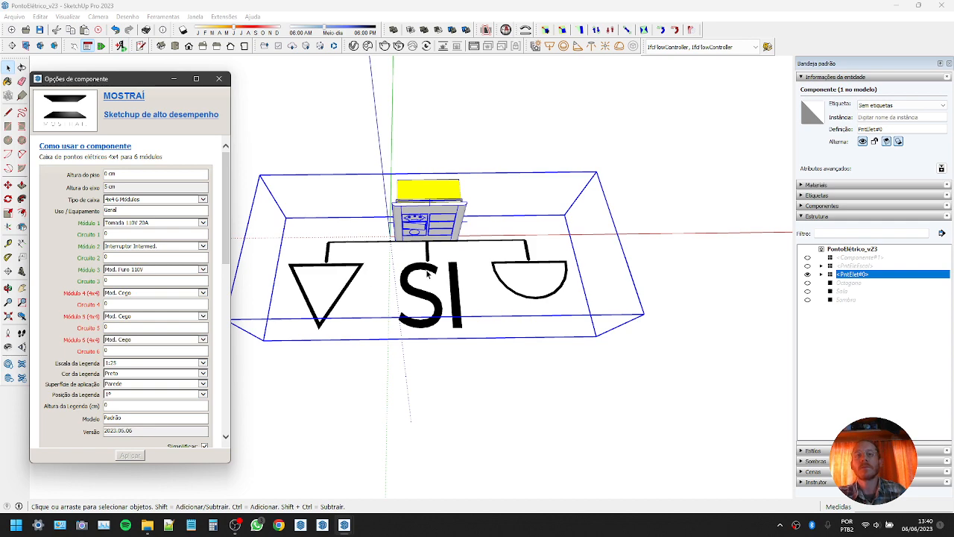
middle_click_drag(489, 276, 478, 250)
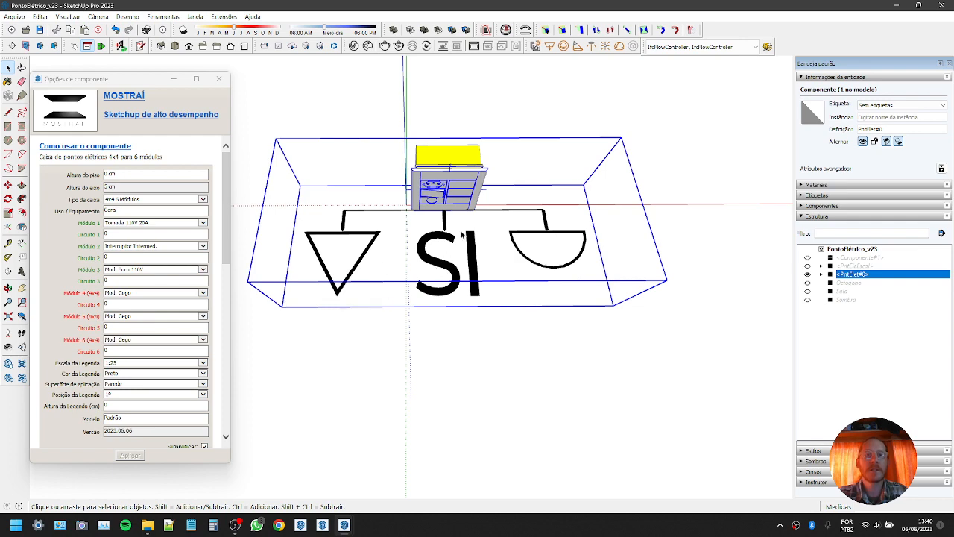
scroll(467, 227, "down", 1)
middle_click_drag(466, 227, 457, 223)
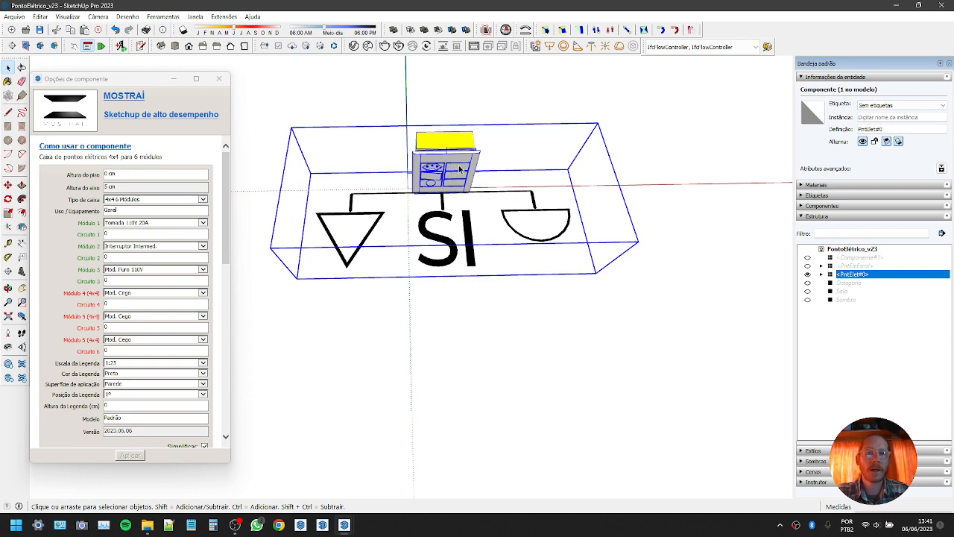
scroll(453, 177, "down", 3)
mouse_move(455, 181)
middle_mouse_down()
mouse_move(462, 120)
mouse_move(447, 181)
middle_mouse_up()
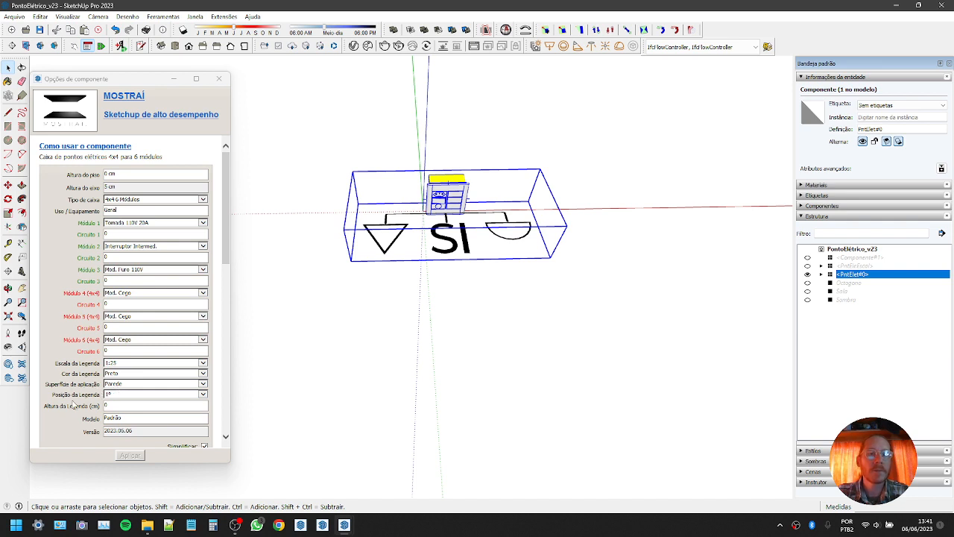
Set Posição da Legenda to Automático and apply it to the electrical point
left_click(127, 395)
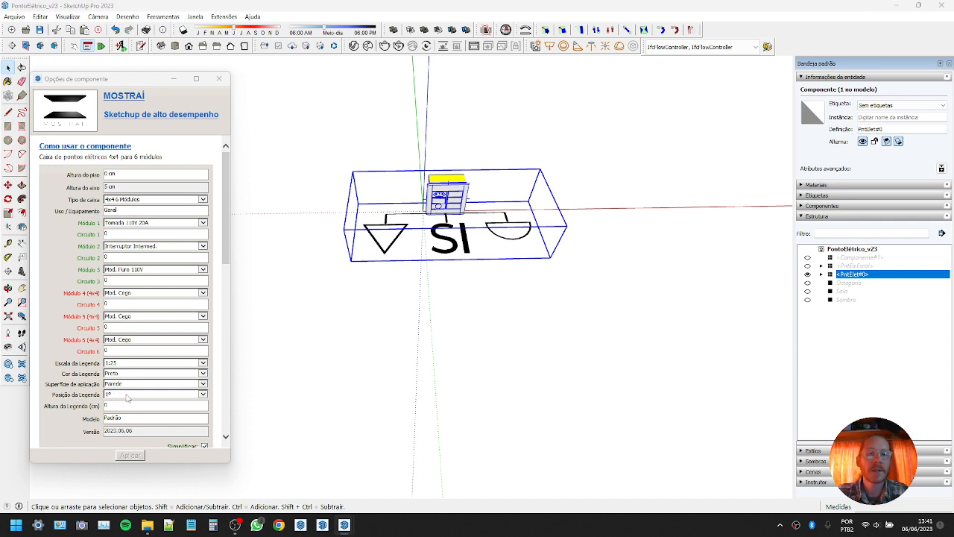
left_click(128, 388)
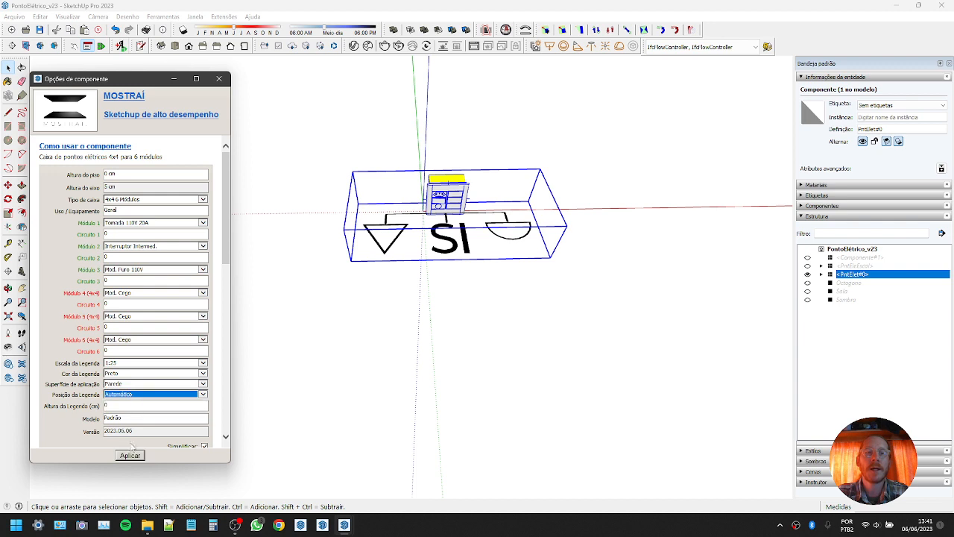
left_click(137, 456)
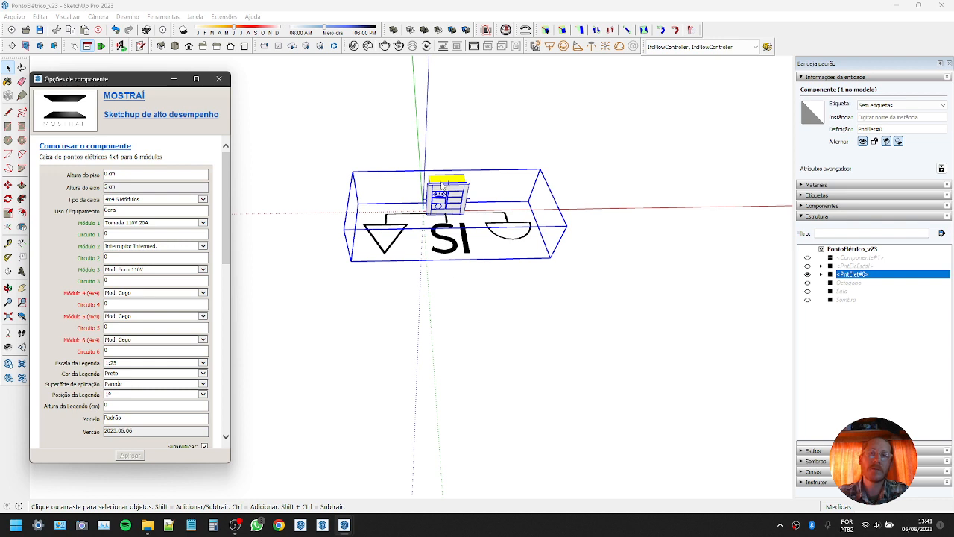
middle_click_drag(405, 244, 422, 225)
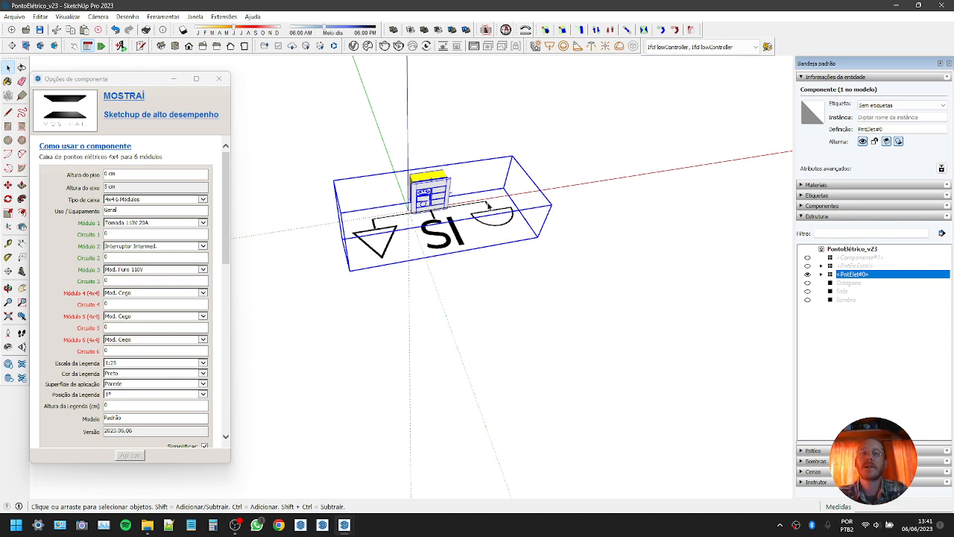
left_click(119, 393)
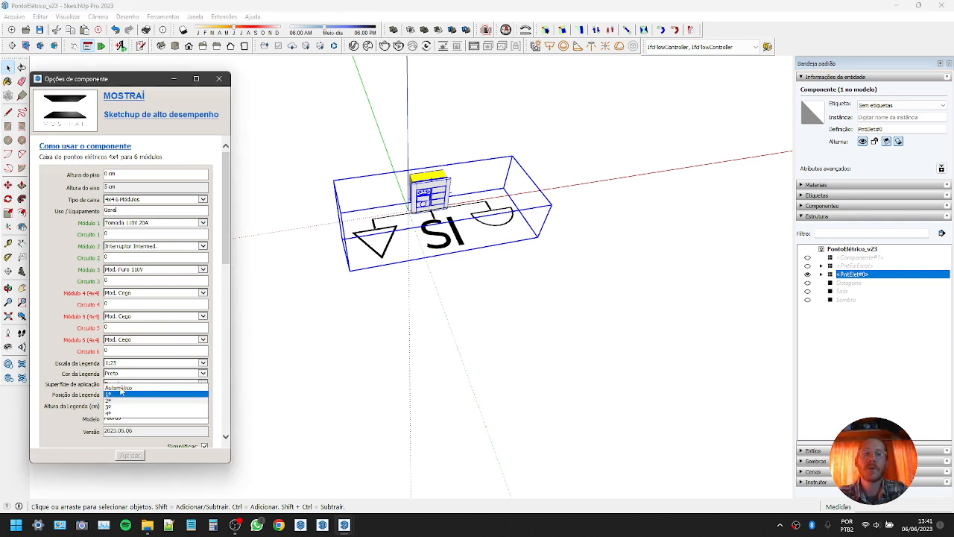
left_click(118, 387)
left_click(130, 456)
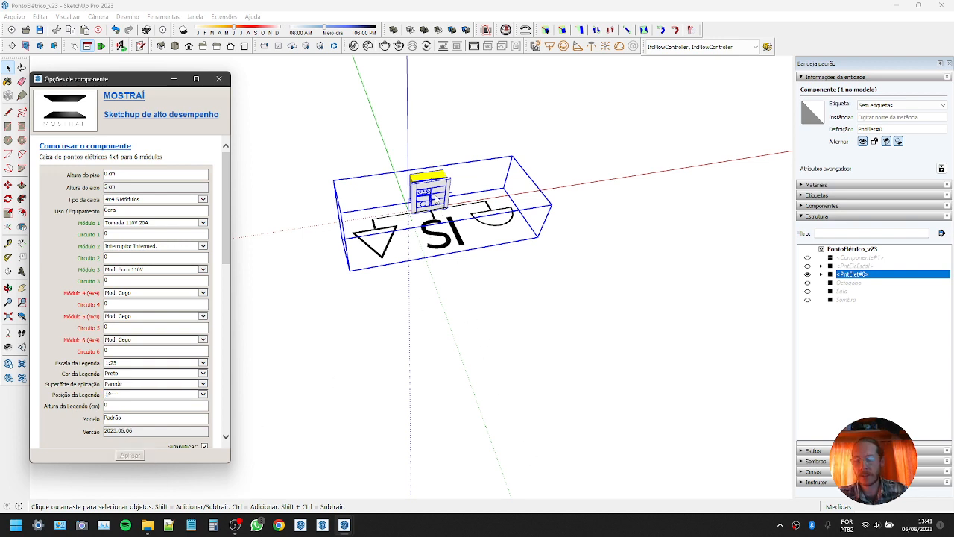
Move the electrical point 0.8 m straight up and inspect how its floor legend adapts
left_click(430, 191)
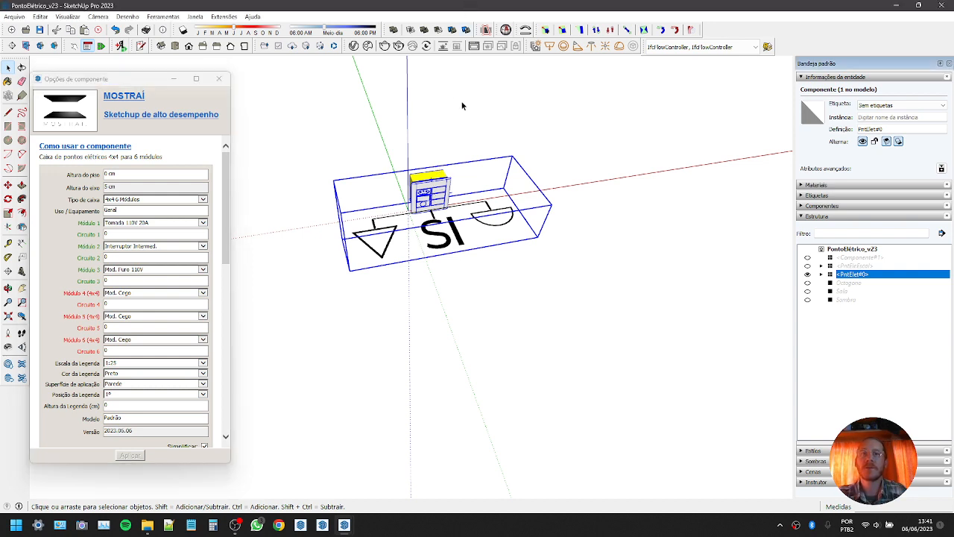
key("m")
left_click(435, 187)
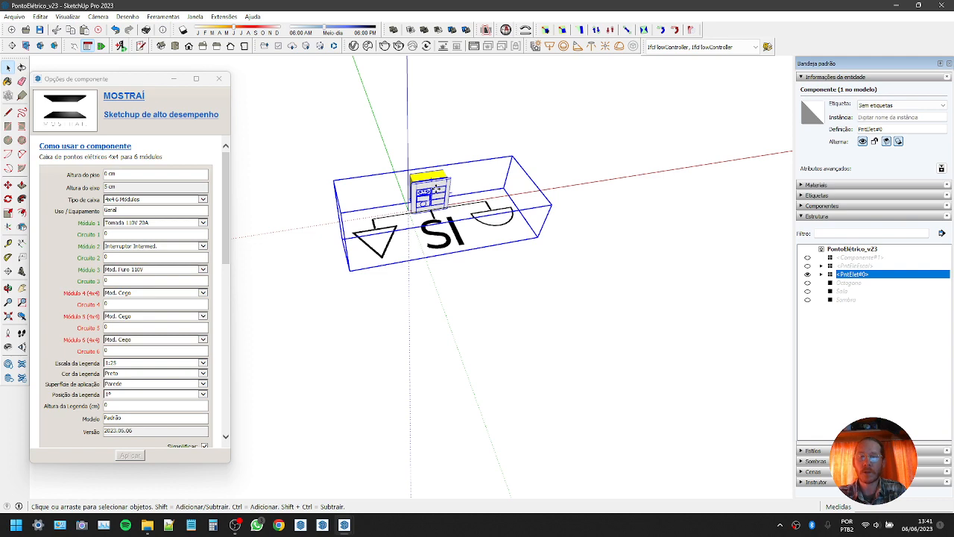
type(",8")
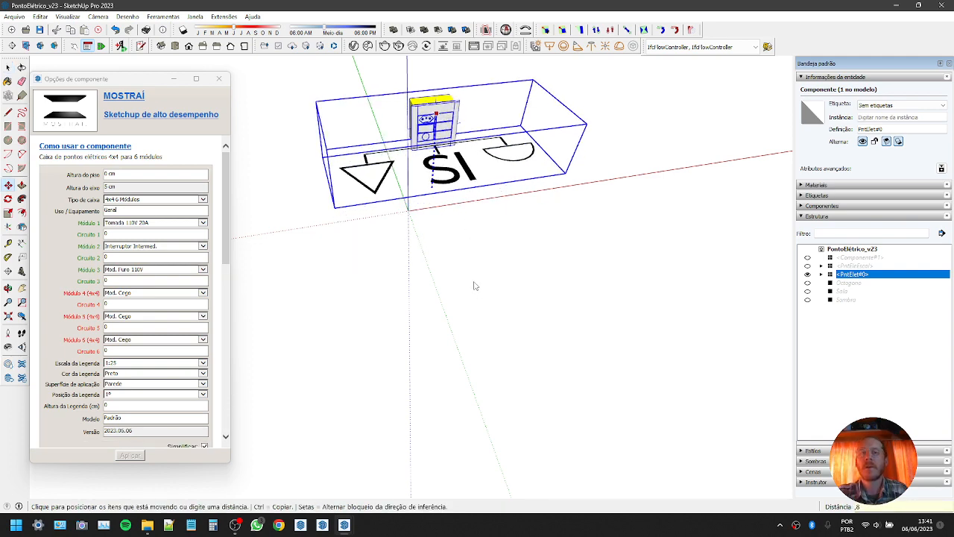
key("Return")
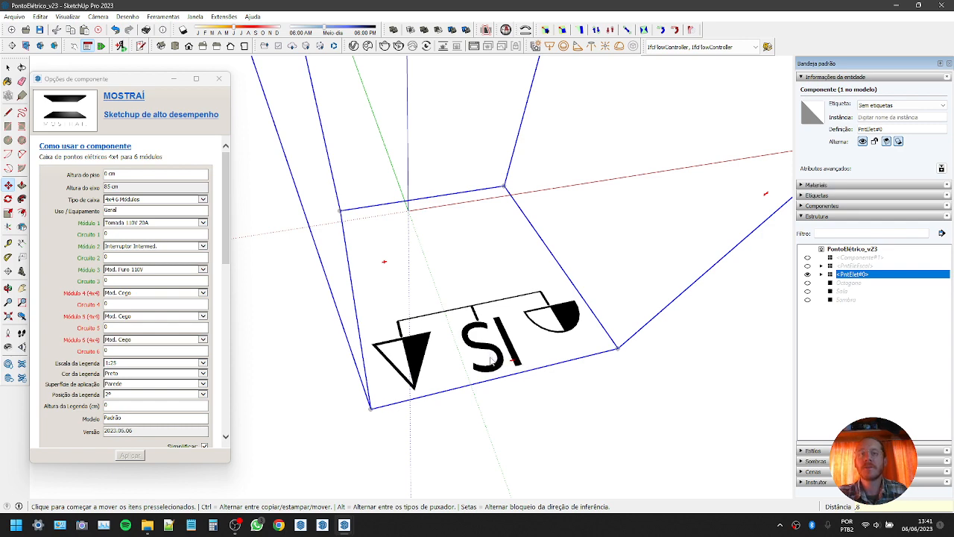
scroll(495, 362, "down", 5)
middle_click_drag(496, 362, 449, 363)
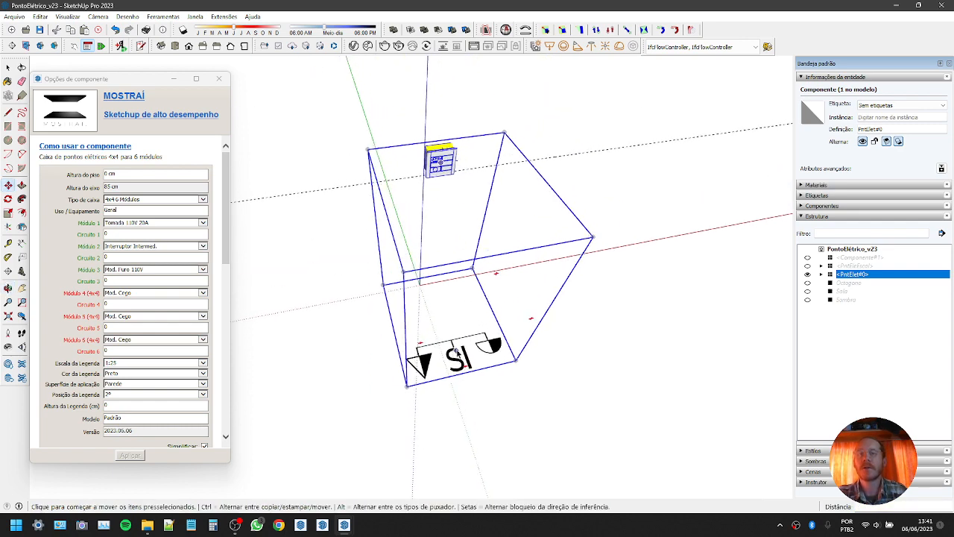
key("space")
scroll(485, 339, "up", 3)
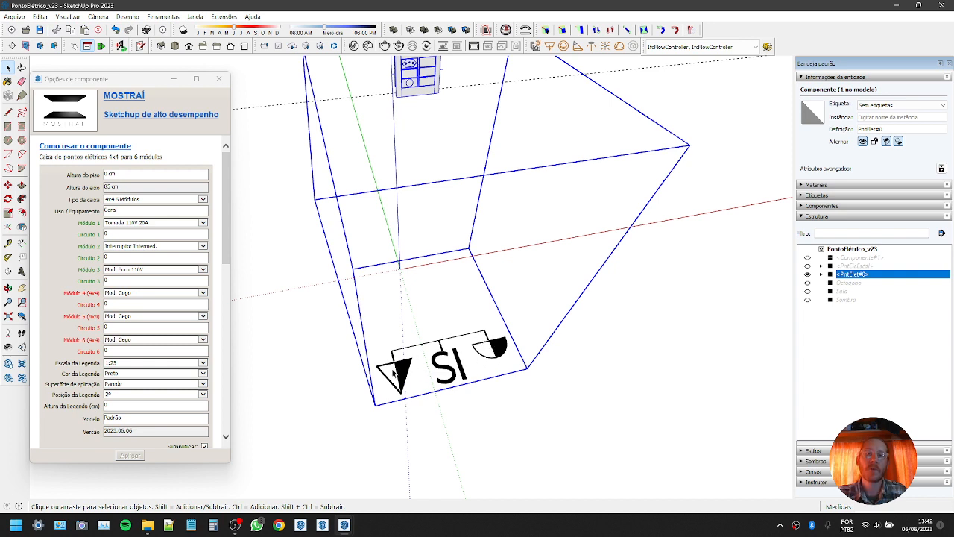
middle_click_drag(401, 381, 528, 344)
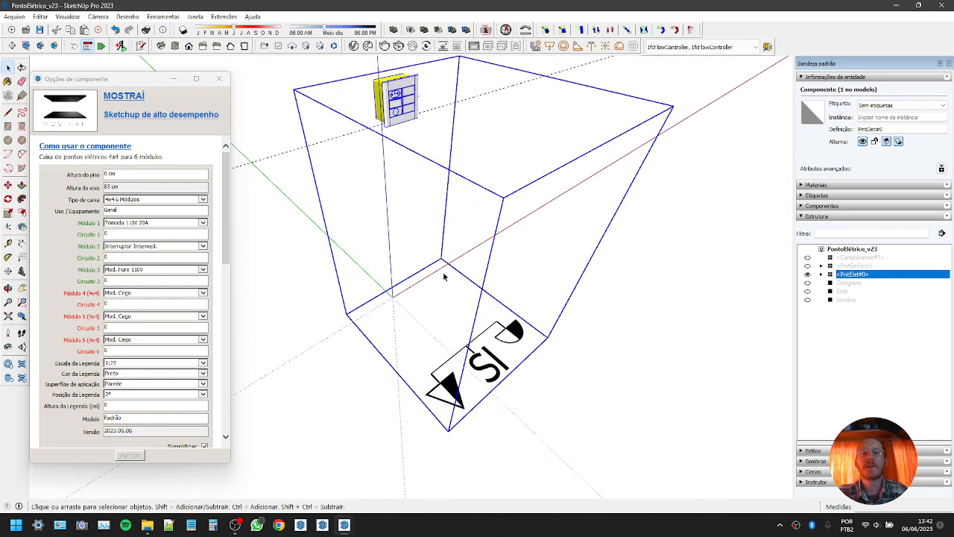
Undo the vertical move of the electrical point and return to the selection tool
key("m")
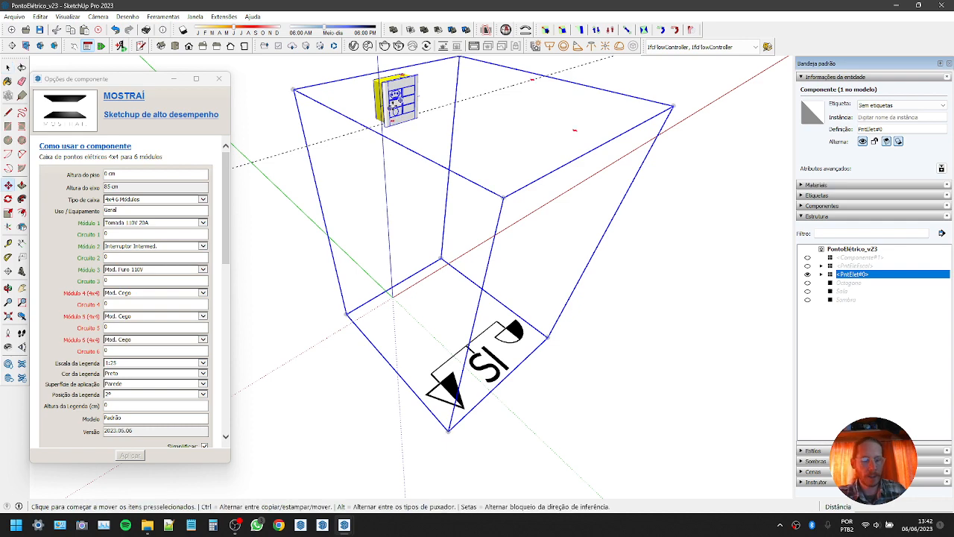
key("ctrl+z")
middle_click_drag(414, 249, 439, 311)
key("space")
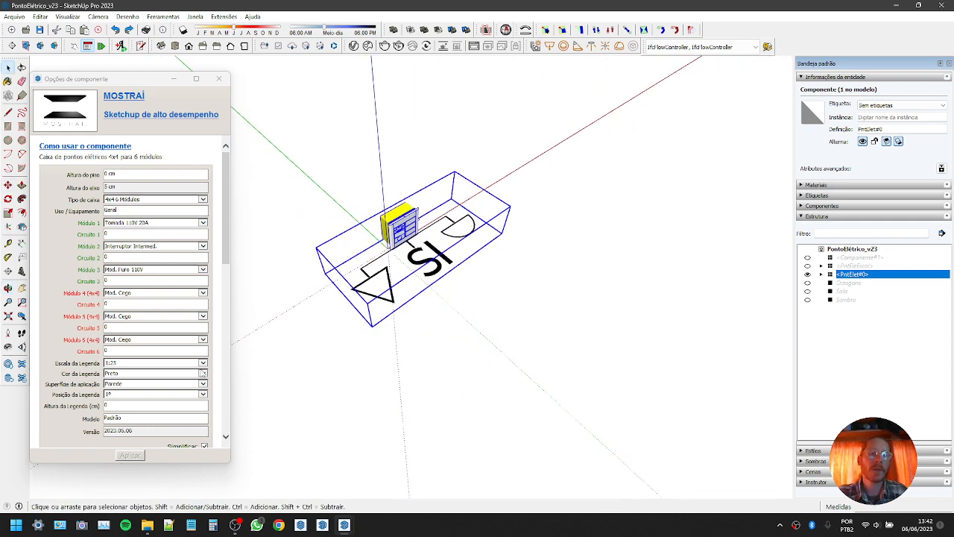
Set Módulo 4 (4x4) to Tomada USB-C, apply it and view the legend from the front
left_click(122, 295)
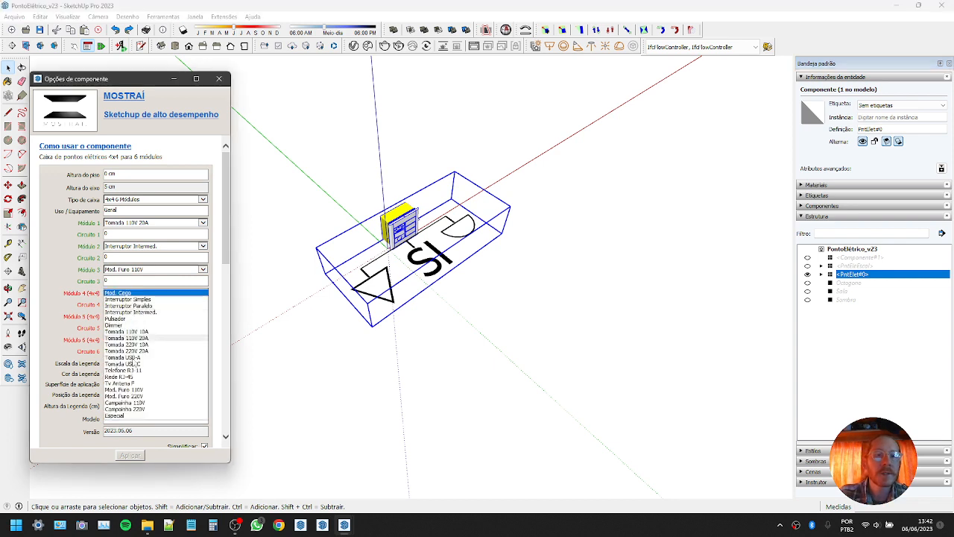
left_click(137, 367)
left_click(130, 454)
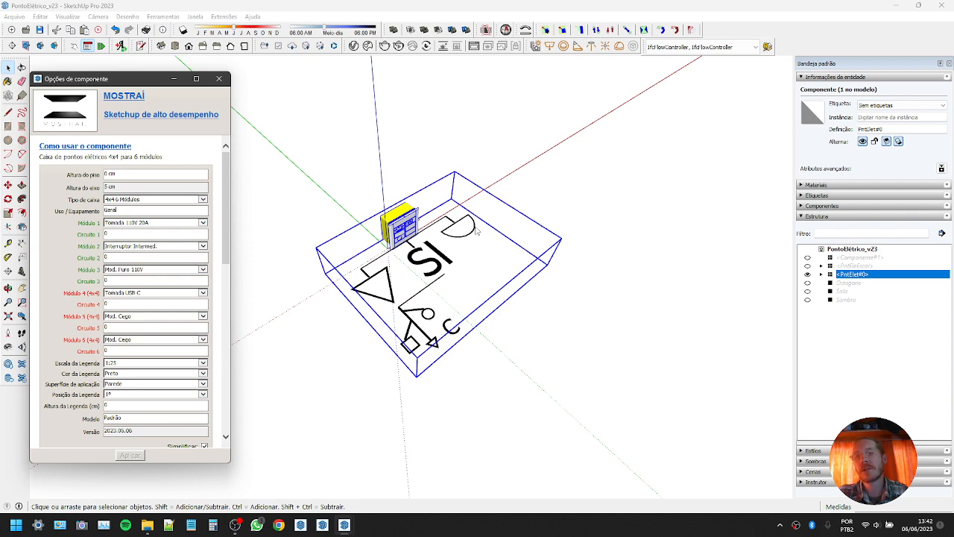
middle_click_drag(420, 291, 318, 436)
scroll(401, 392, "up", 1)
middle_click_drag(401, 392, 387, 366, "shift")
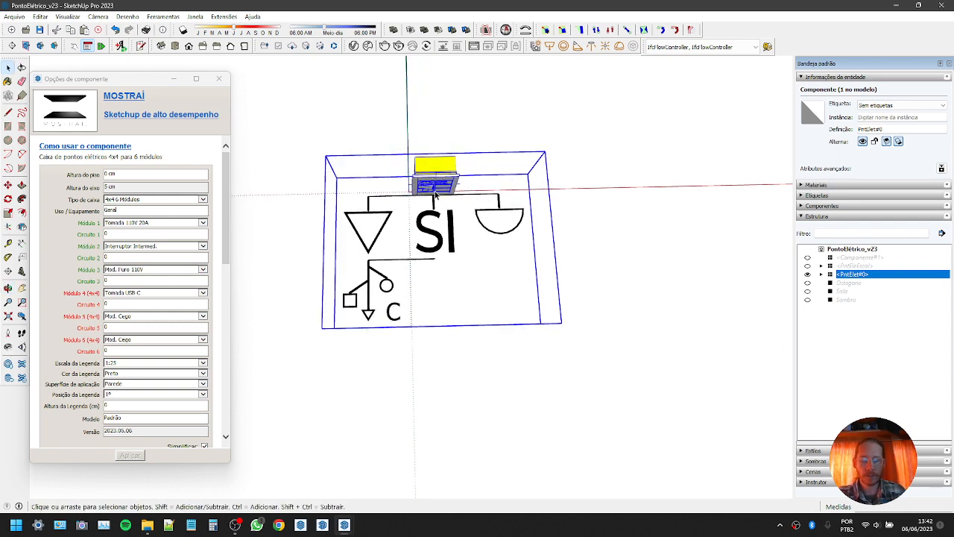
Raise the six-module electrical point by 0.8 m along the vertical axis
key("m")
left_click(449, 179)
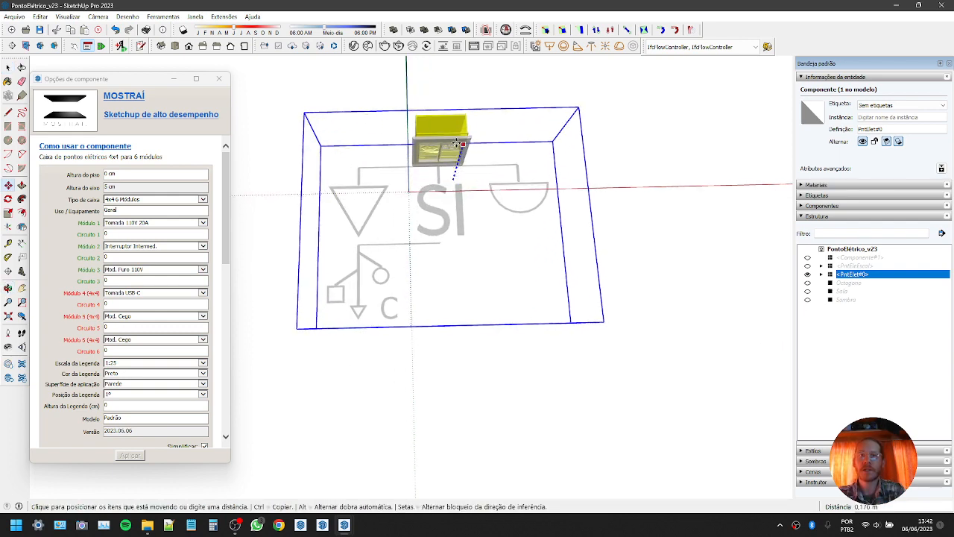
type(",8")
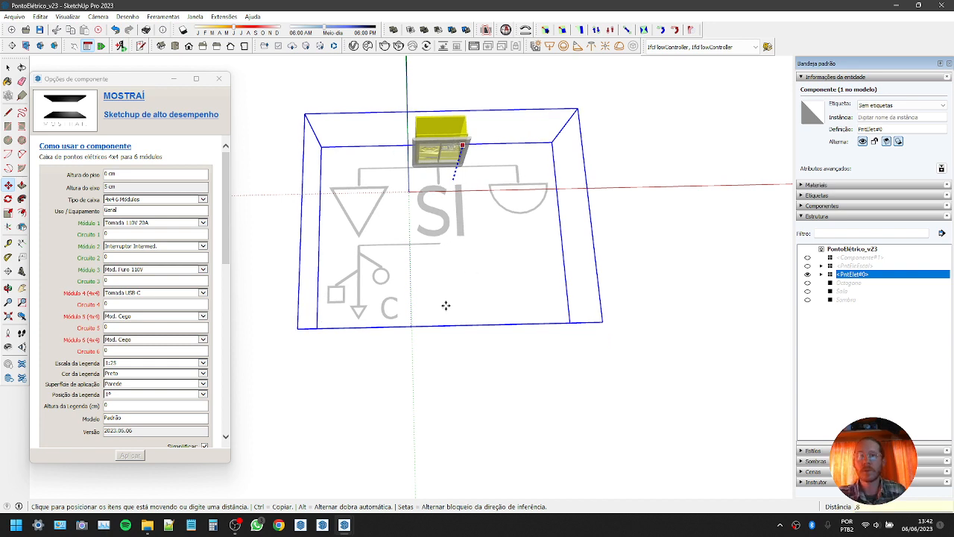
key("Return")
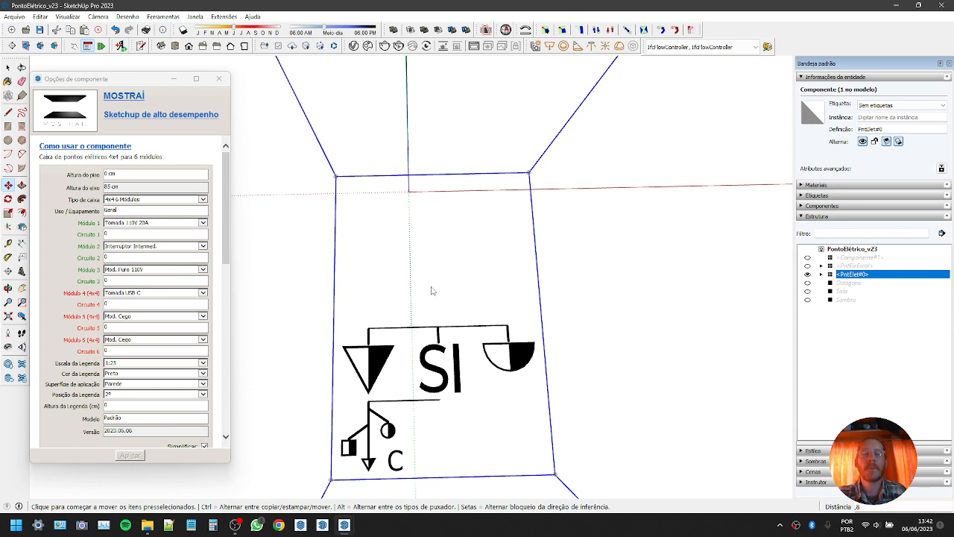
Set Tipo de caixa to 4x2 3 Módulos and apply it to the raised electrical point
left_click(140, 200)
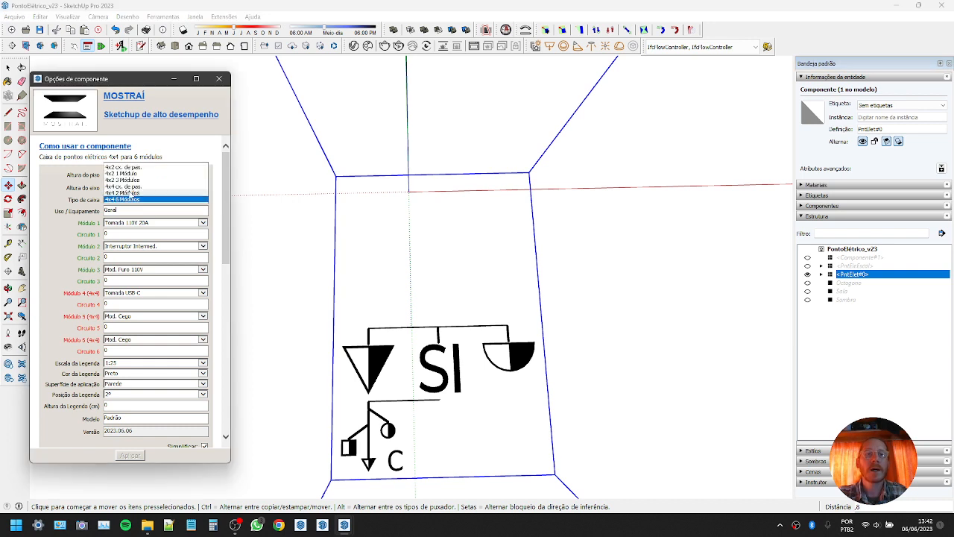
left_click(126, 180)
left_click(128, 456)
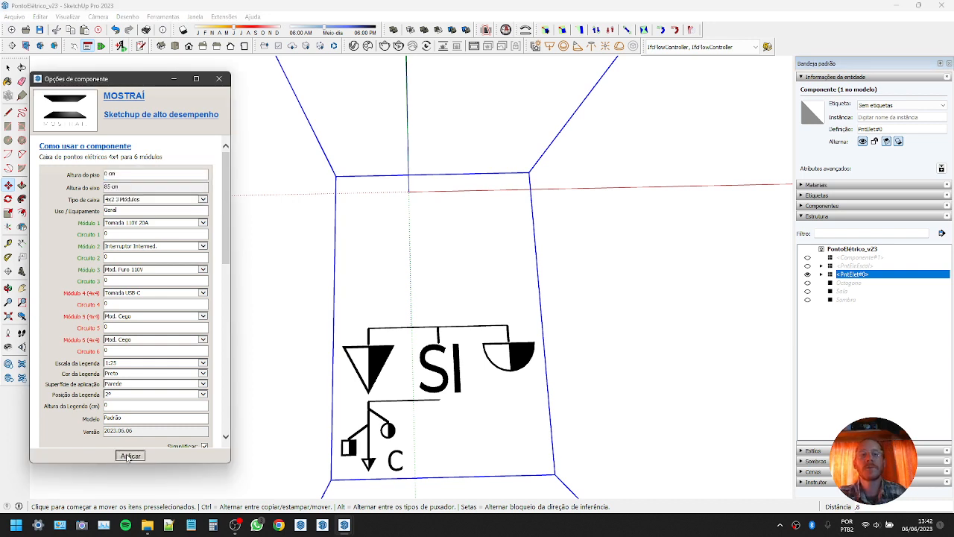
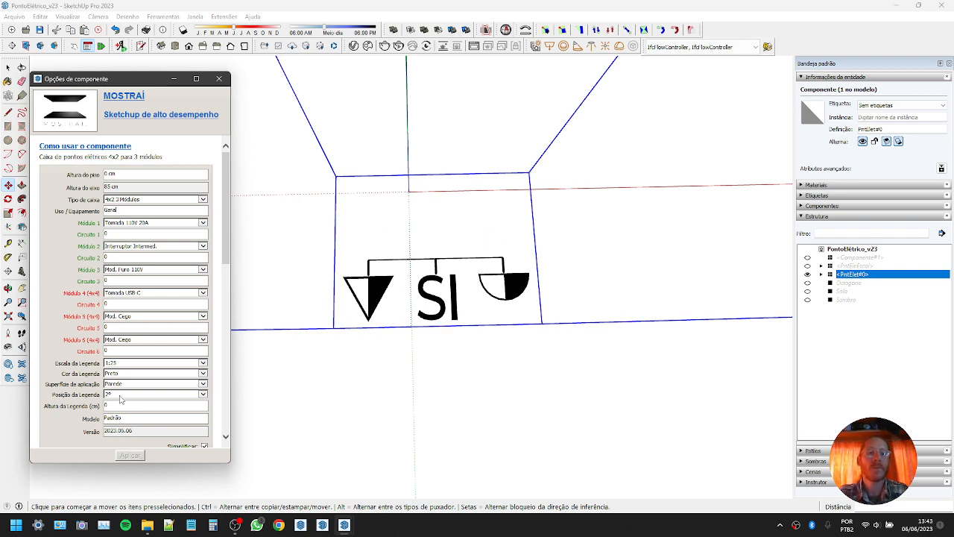
Move the electrical point back down 0.8 m and view its box and legend up close
left_click(372, 286)
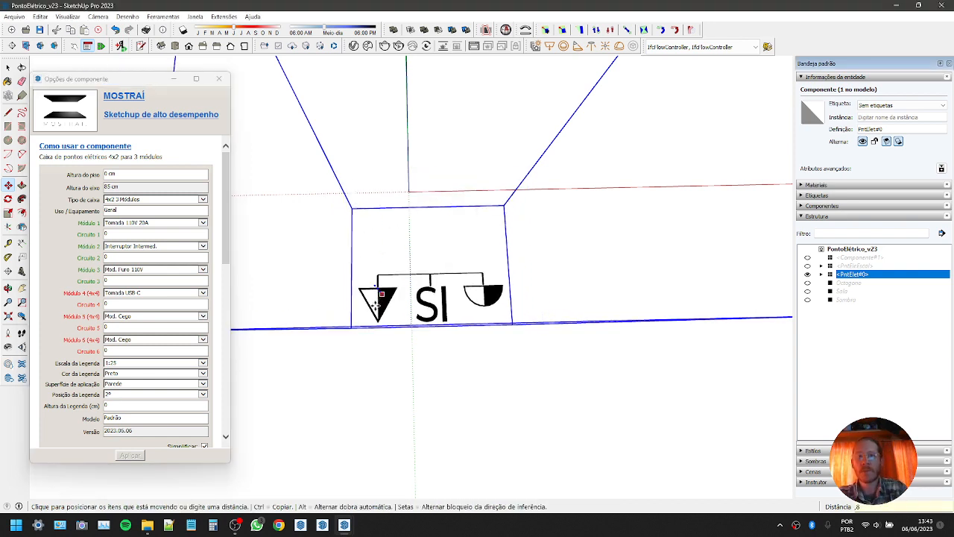
left_click(391, 301)
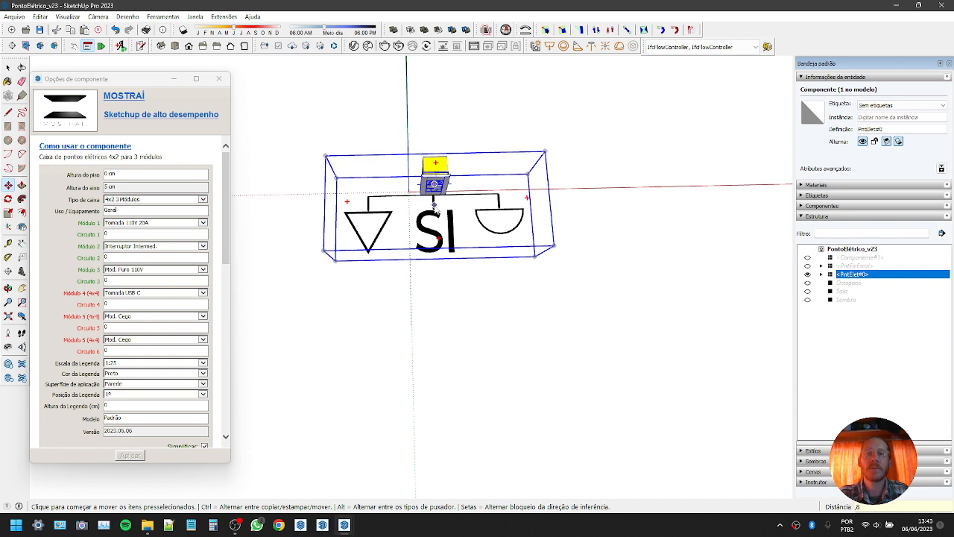
key("space")
scroll(414, 212, "up", 4)
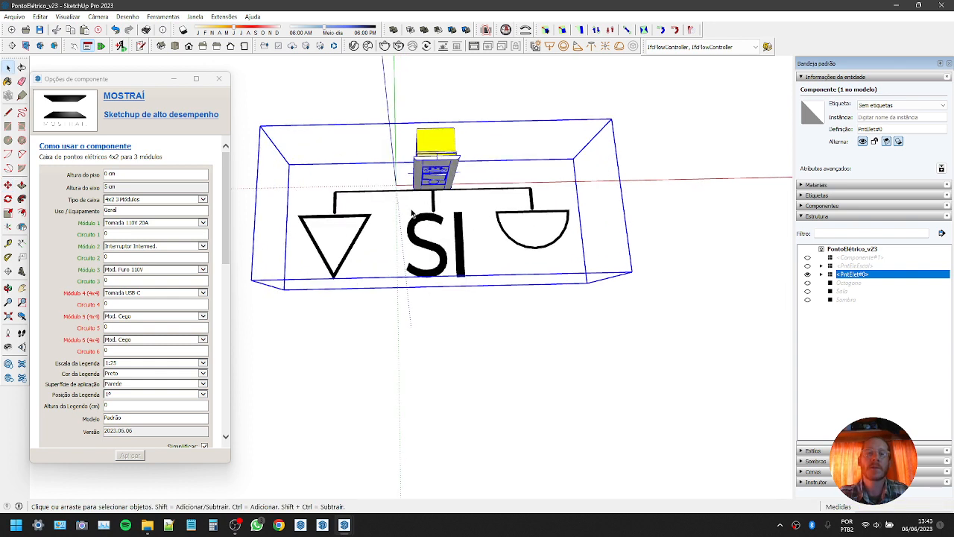
Set Módulo 4 (4x4) to Mod. Cego, apply it and view the electrical point's box from a lower angle
left_click(146, 295)
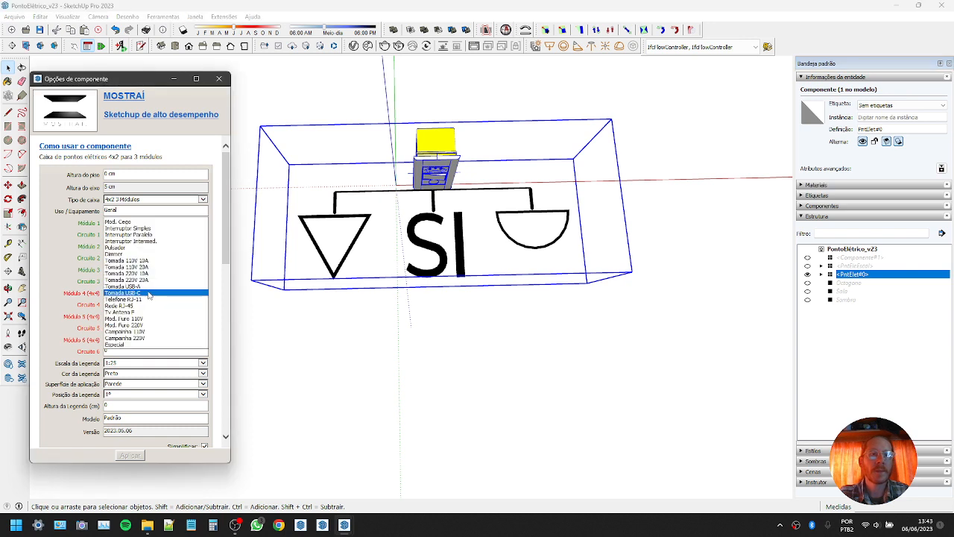
left_click(127, 227)
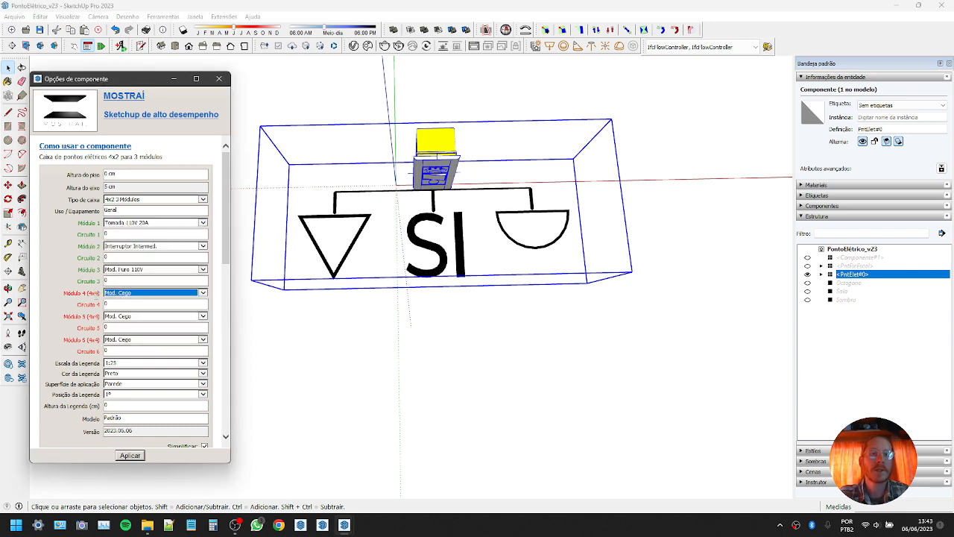
left_click(132, 455)
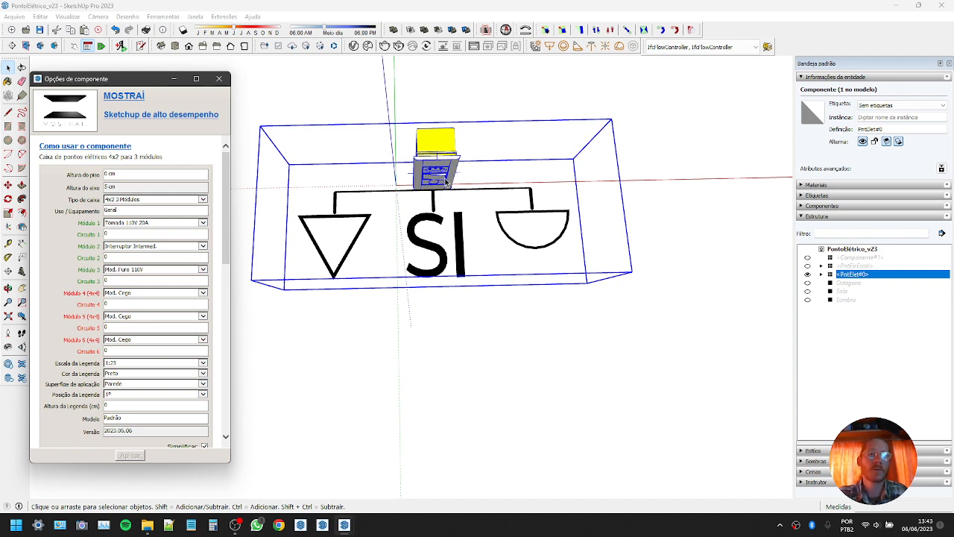
left_click(127, 293)
left_click(137, 318)
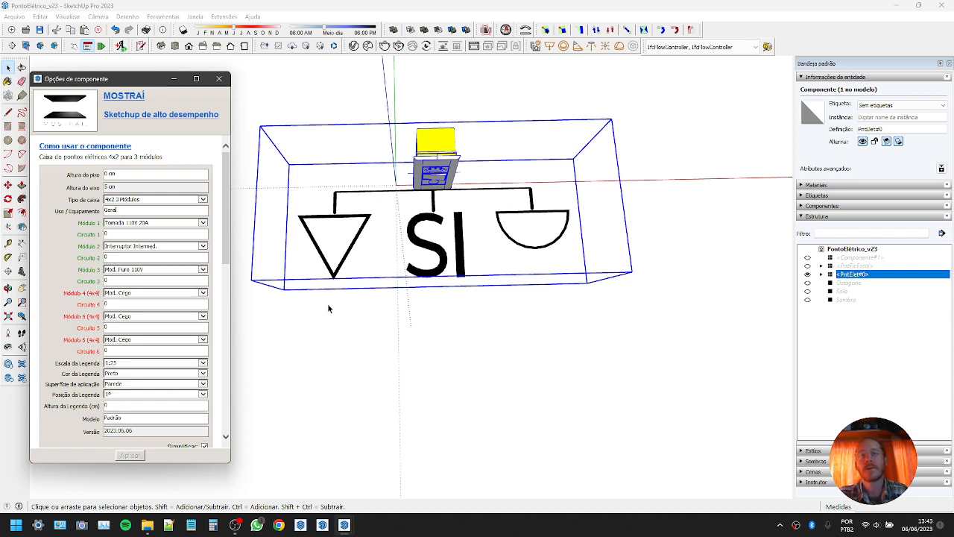
middle_click_drag(407, 291, 426, 194)
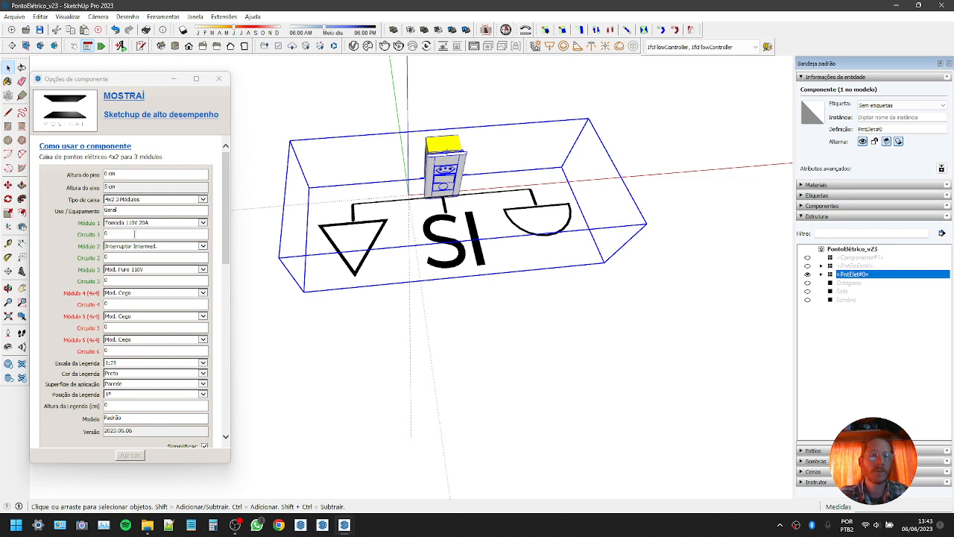
Set Circuito 2 to 18, apply it and view the circuit number beside the SI symbol up close
left_click(116, 340)
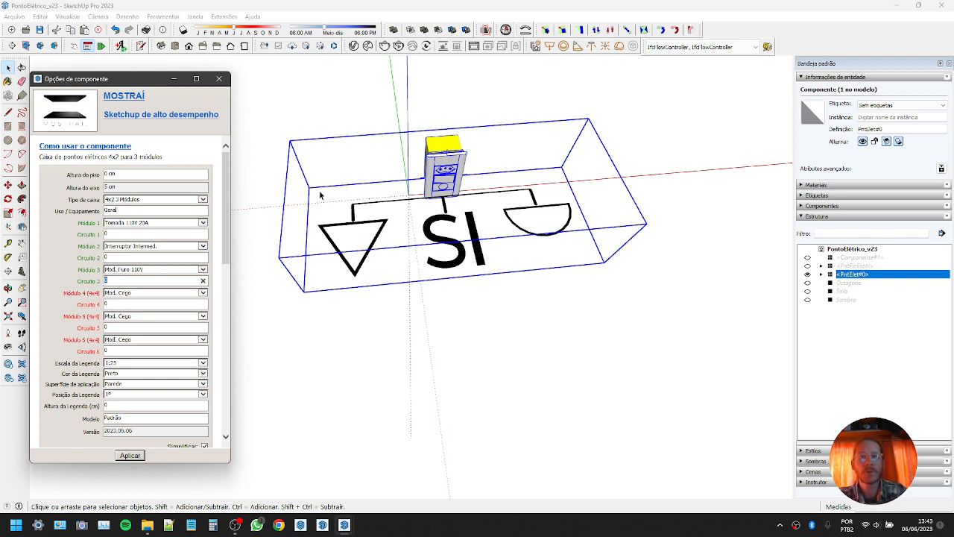
left_click(451, 223)
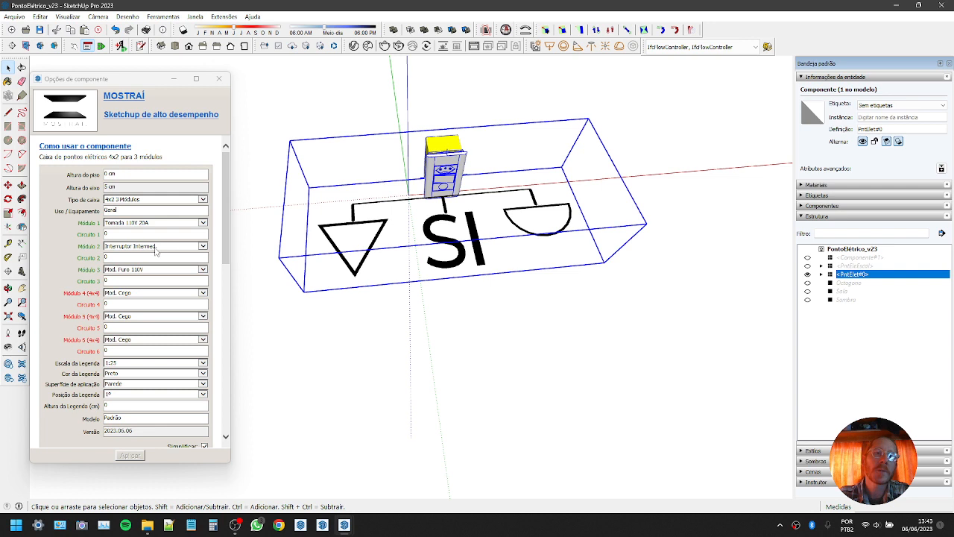
left_click(114, 258)
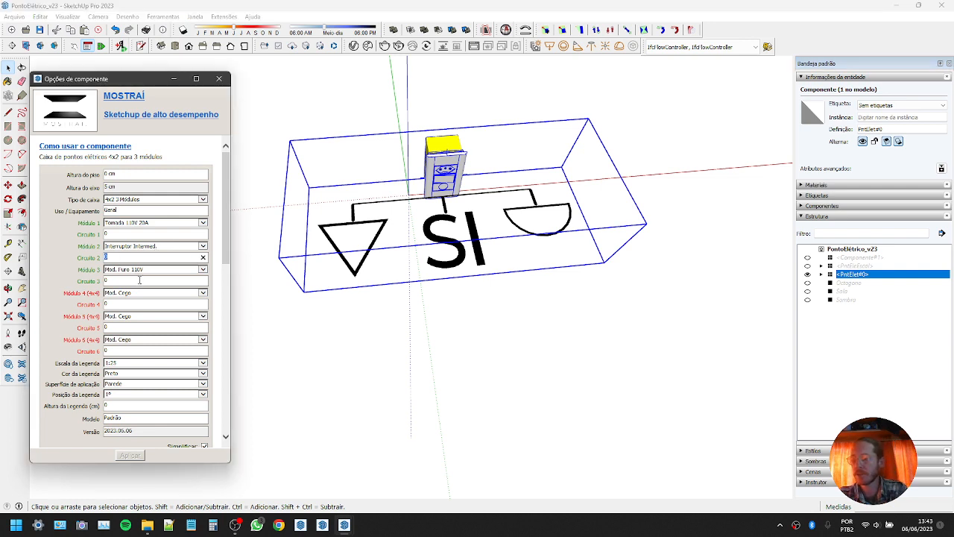
type("18")
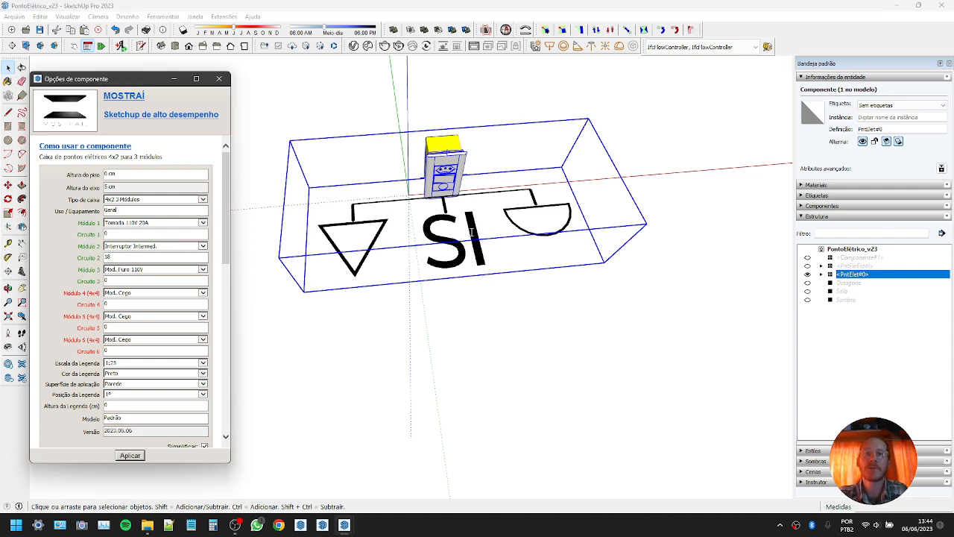
key("Return")
scroll(474, 286, "up", 5)
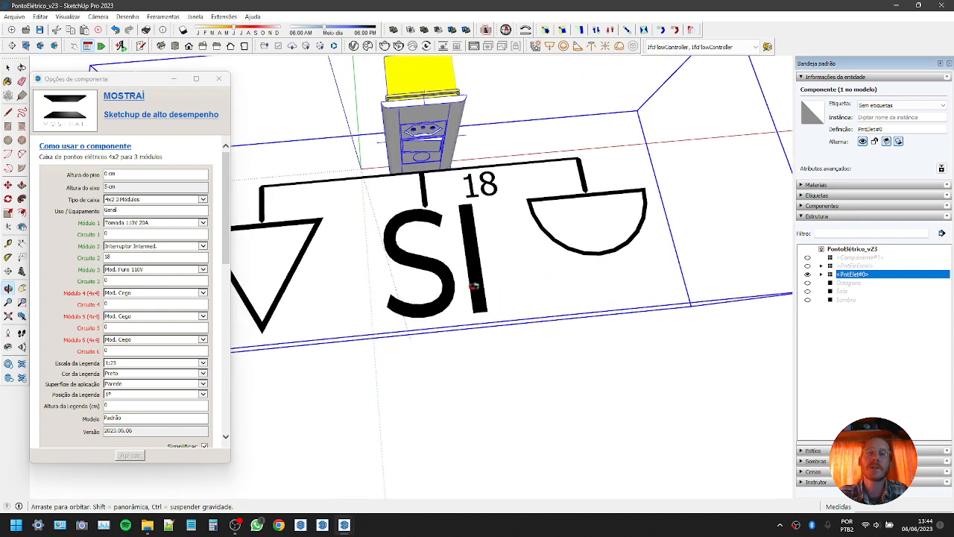
middle_click_drag(475, 286, 498, 188)
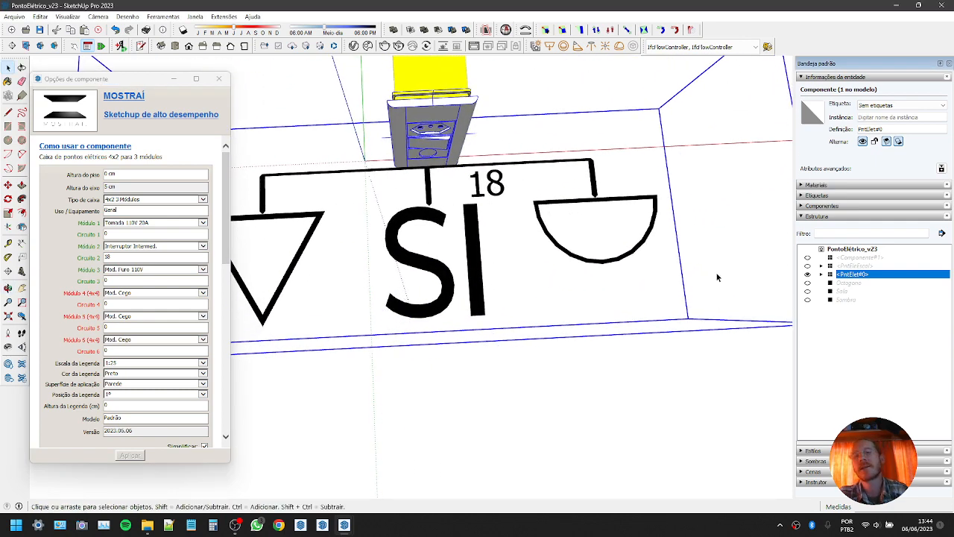
Set the electrical point's Escala da Legenda to Automático and apply it
scroll(438, 282, "down", 5)
middle_click_drag(446, 277, 448, 249)
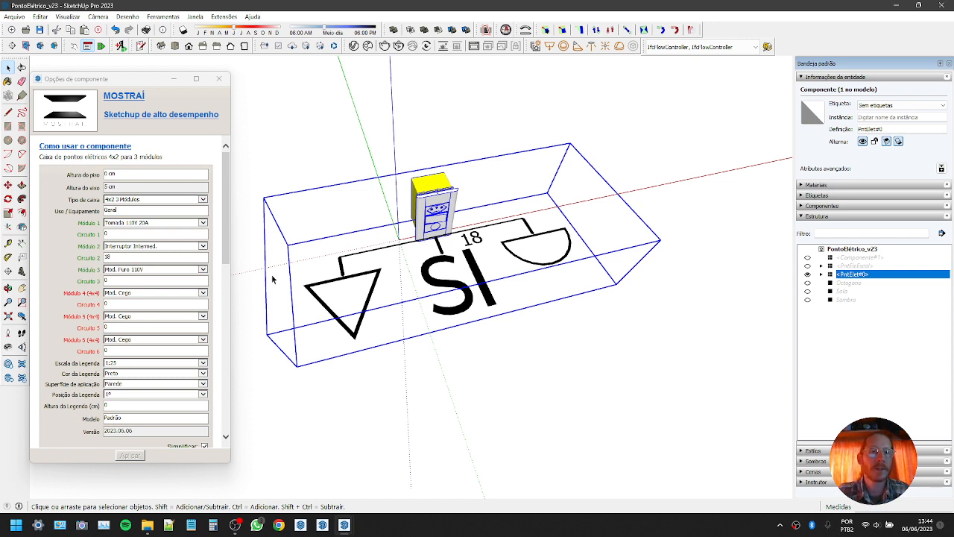
left_click(82, 328)
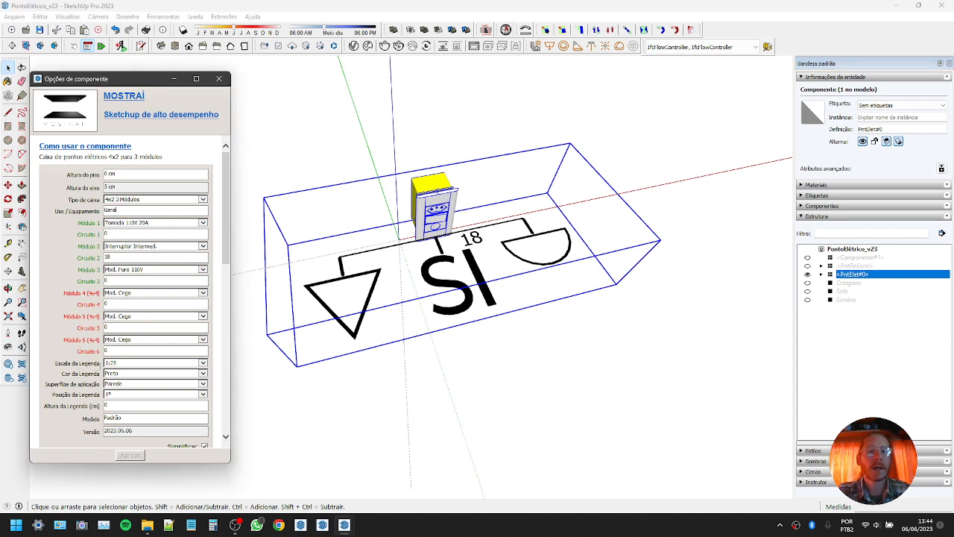
left_click(120, 363)
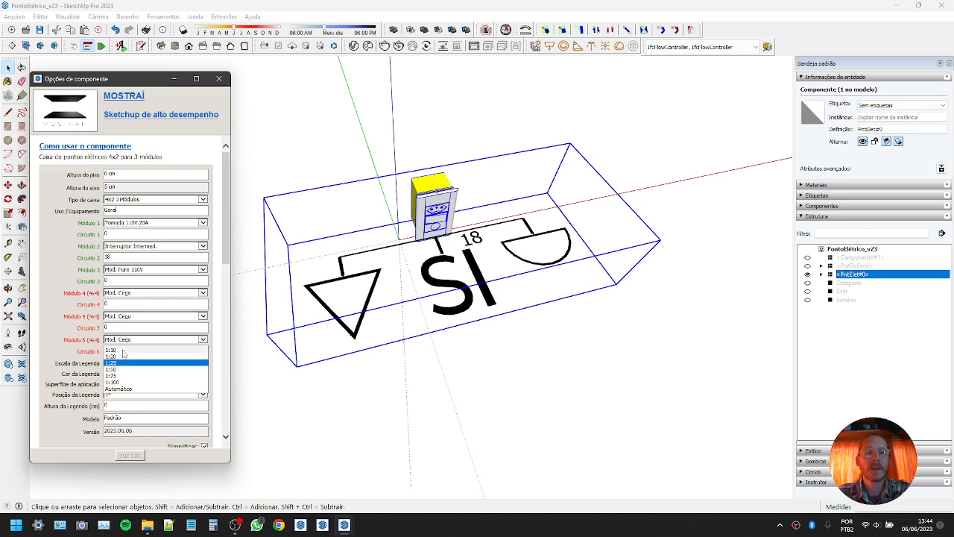
left_click(121, 389)
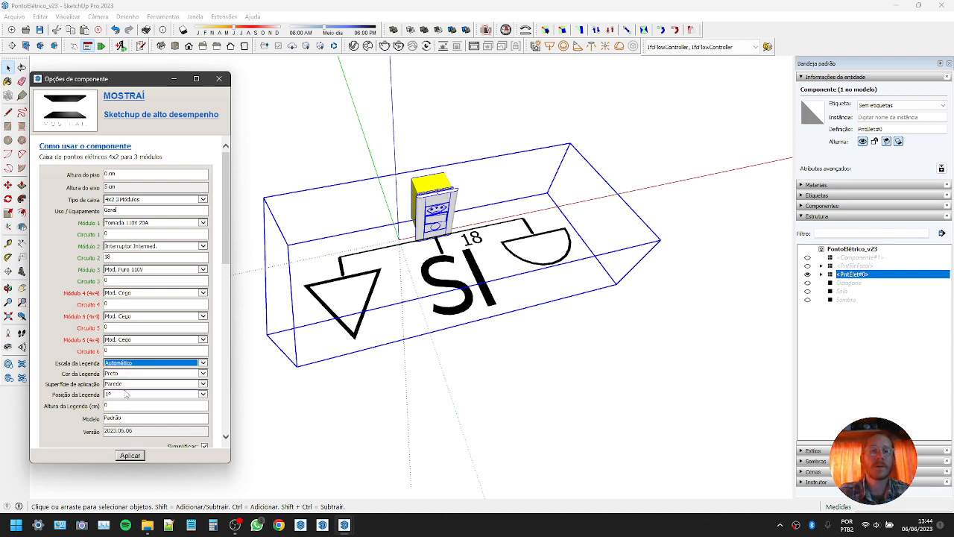
left_click(132, 455)
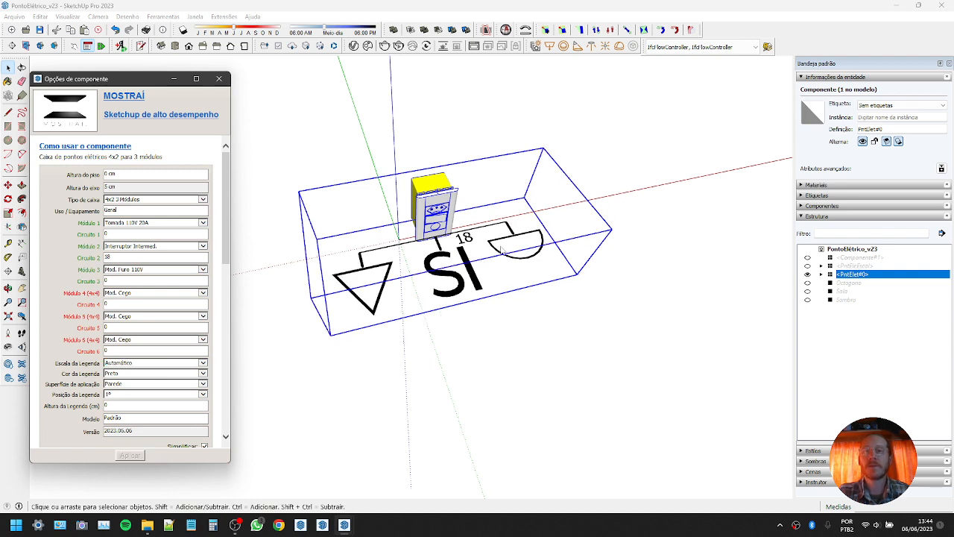
Unhide the PntEleEscal scale component and compare its options with those of the electrical point
left_click(808, 266)
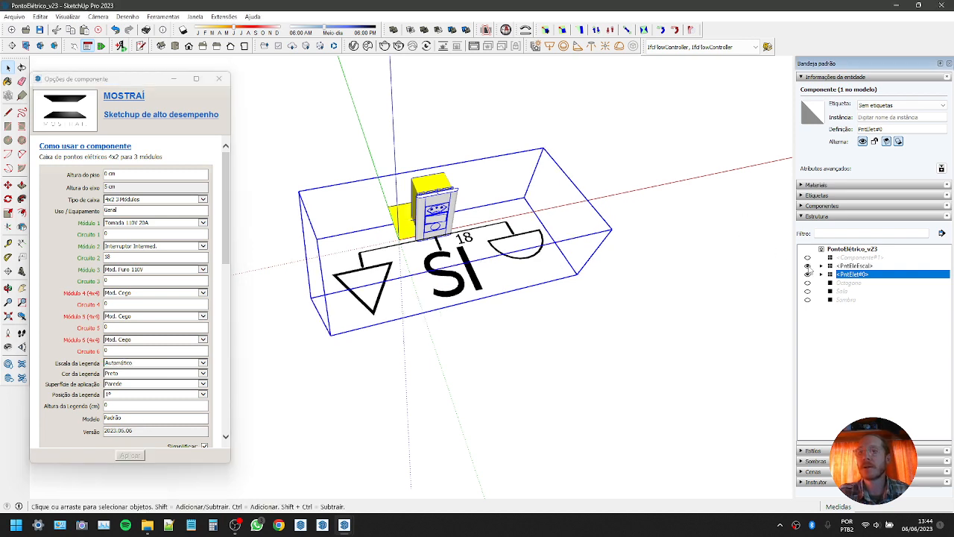
left_click(807, 266)
left_click(807, 266)
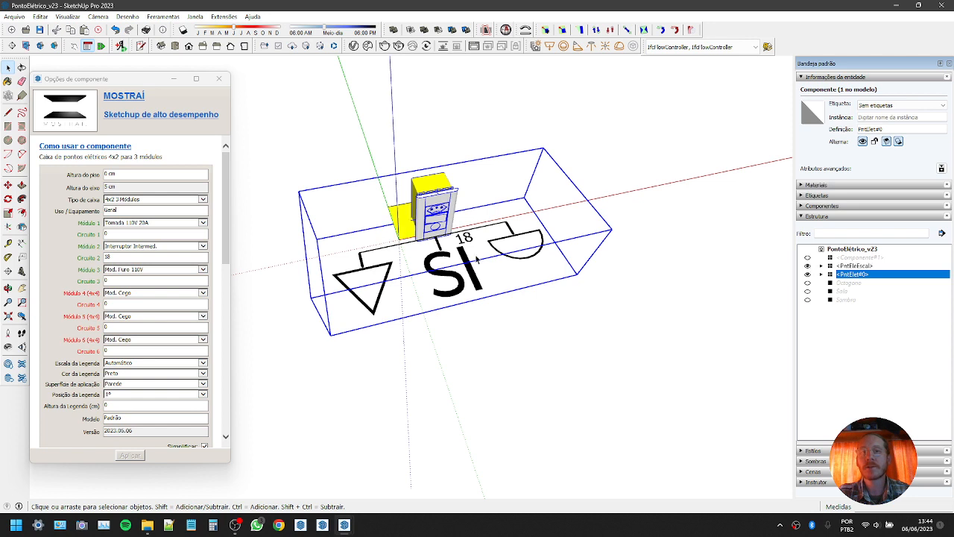
left_click(410, 236)
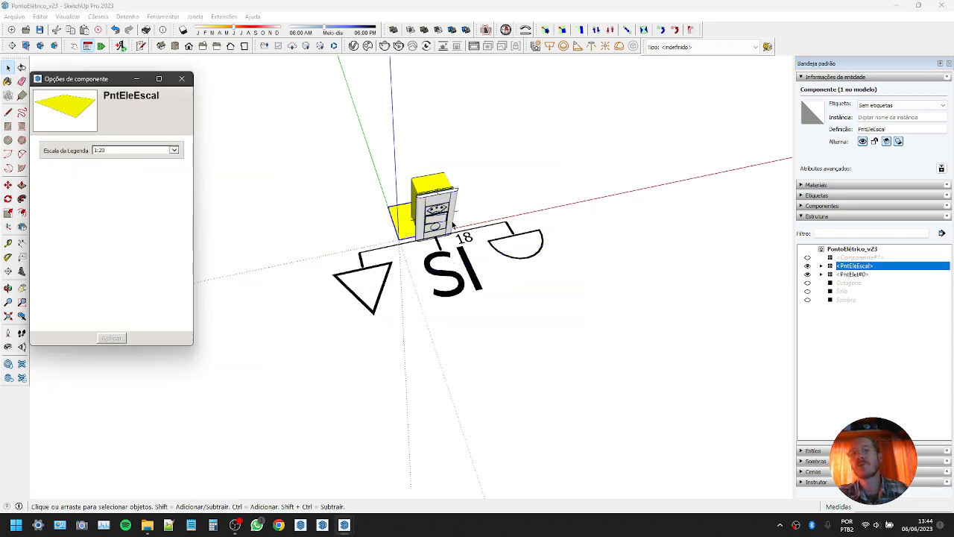
left_click(445, 213)
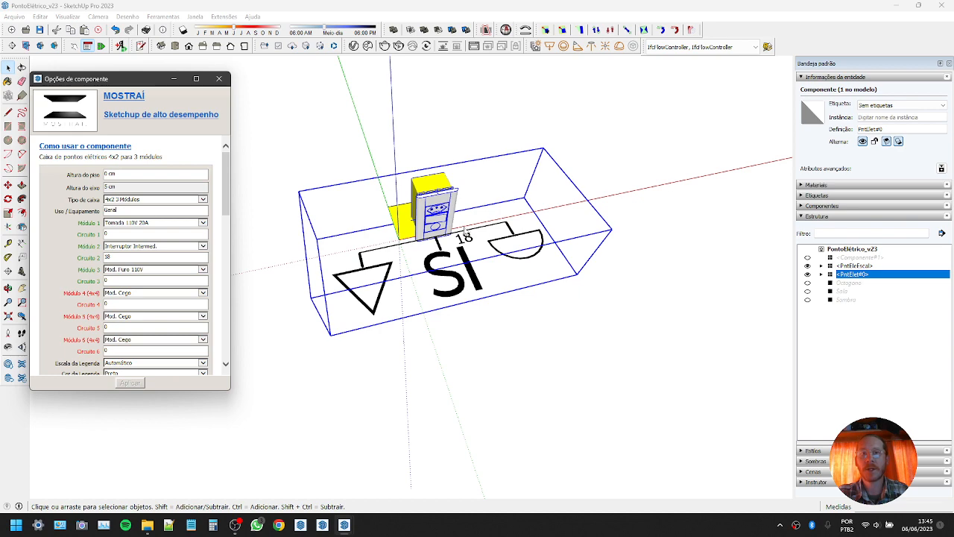
left_click(402, 227)
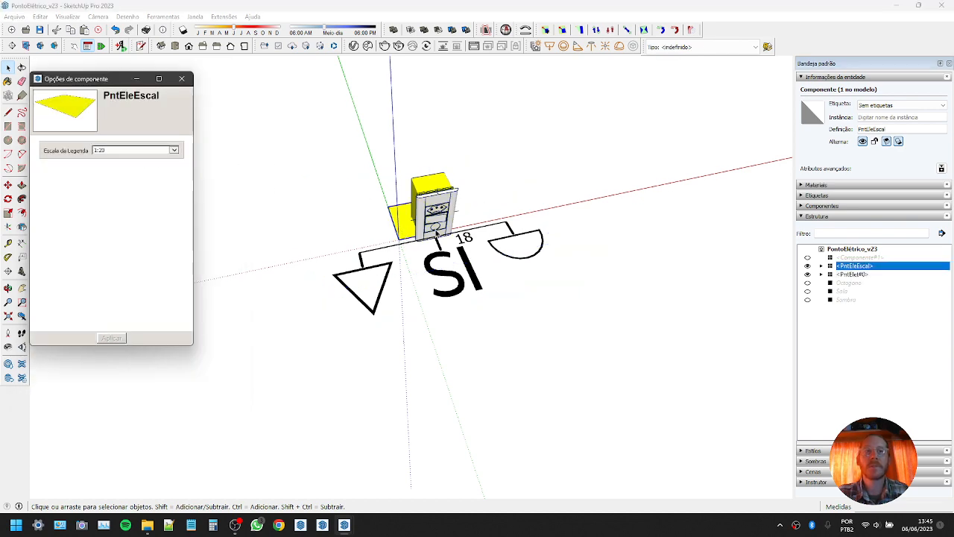
left_click(438, 226)
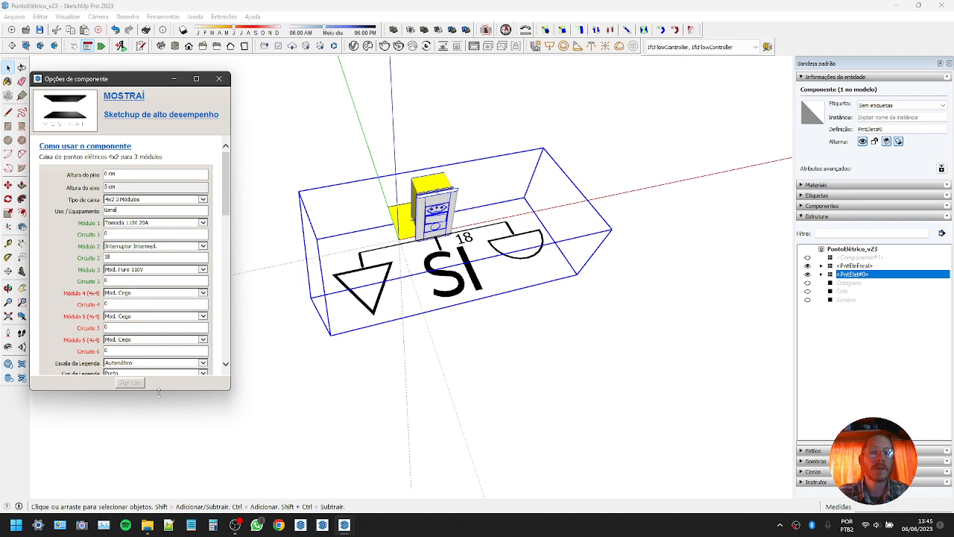
left_click_drag(161, 391, 164, 446)
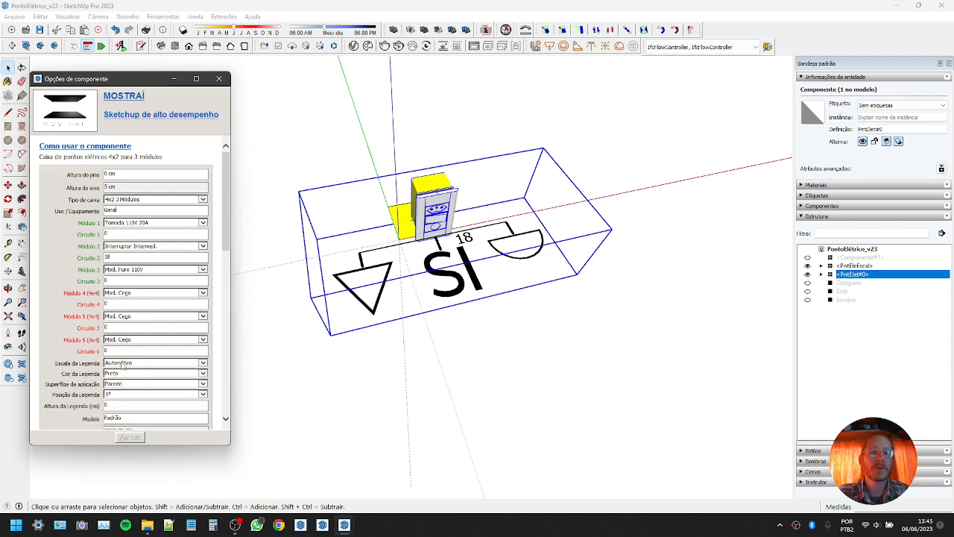
Set Escala da Legenda of the yellow PntEleEscal component to 1:50 and apply it
left_click(401, 217)
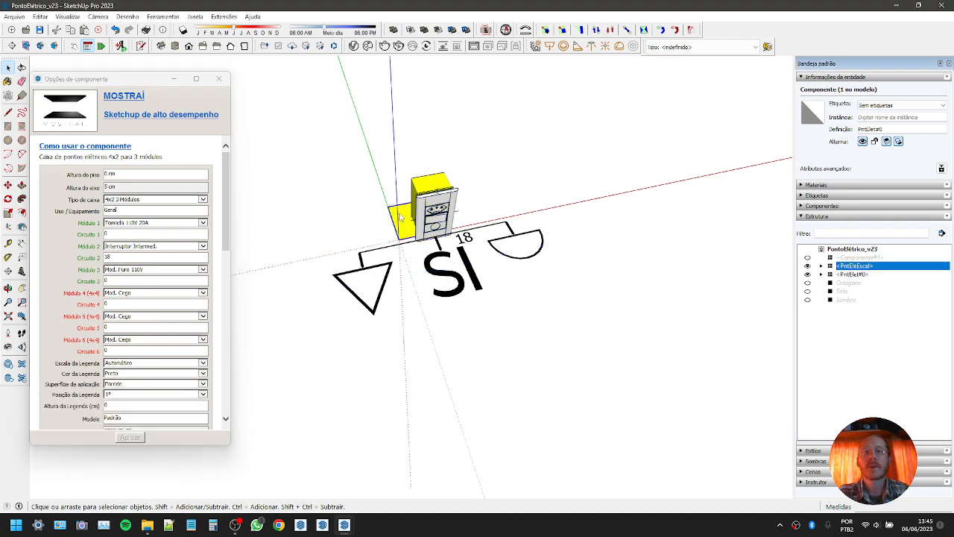
left_click(135, 151)
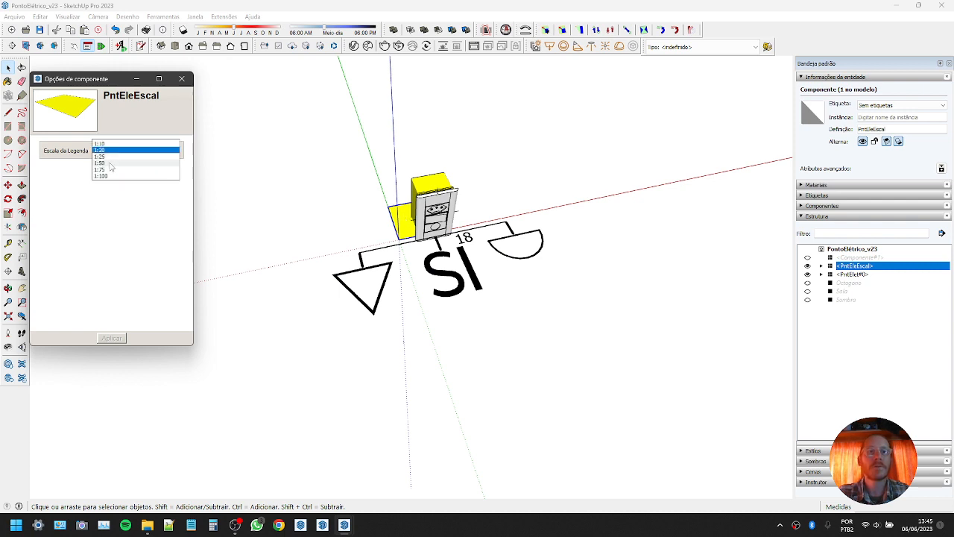
left_click(116, 164)
left_click(111, 338)
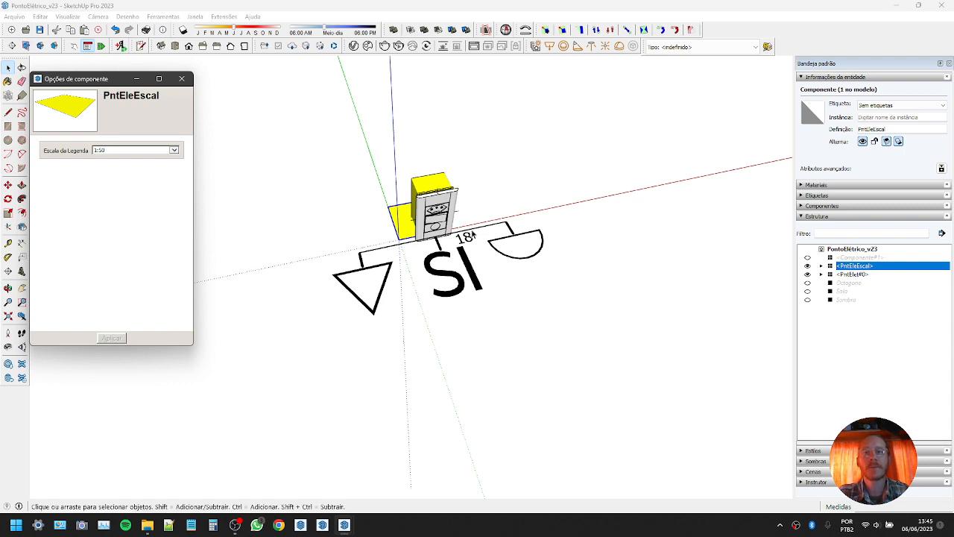
Set the electrical point's Módulo 3 to Mod. Cego, apply it and view the rescaled legend
left_click(433, 228)
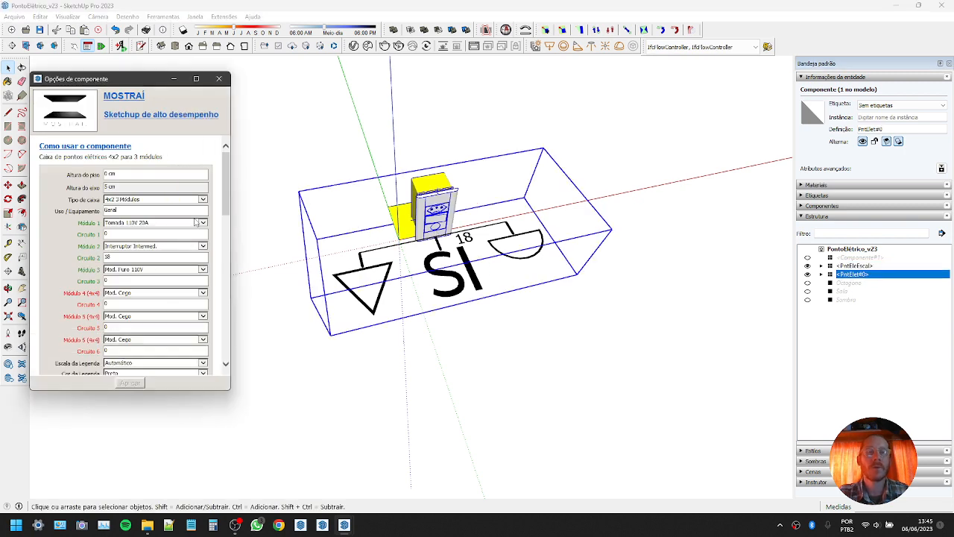
left_click(140, 268)
left_click(141, 272)
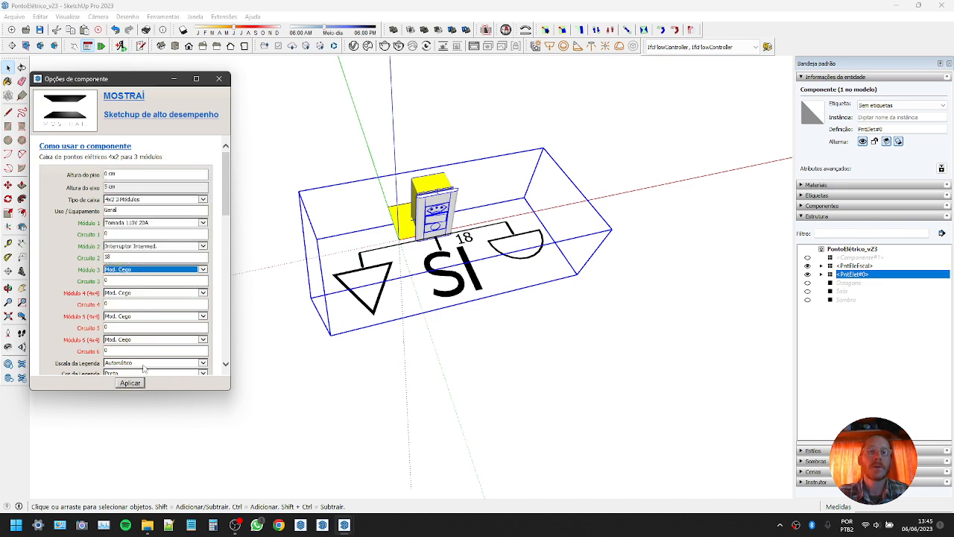
left_click(131, 383)
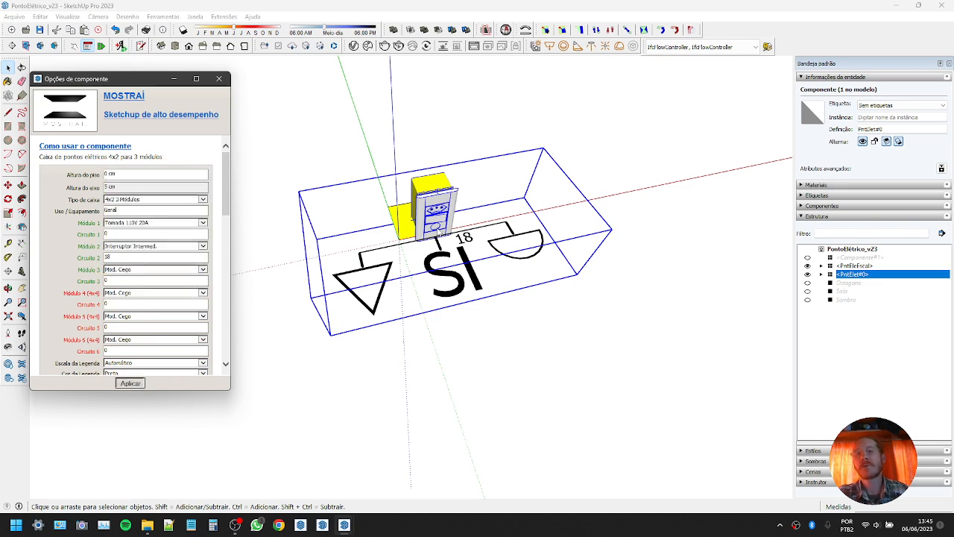
scroll(521, 289, "down", 2)
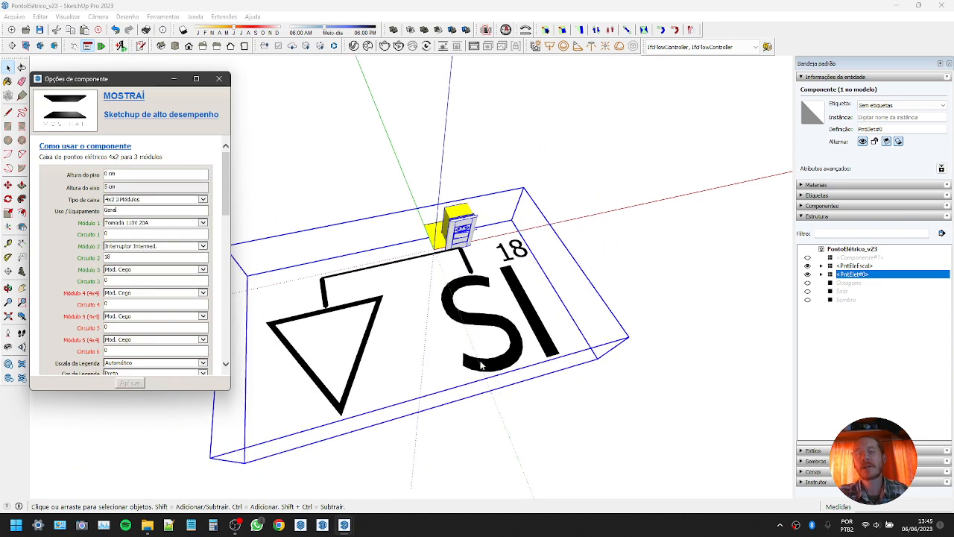
left_click(438, 237)
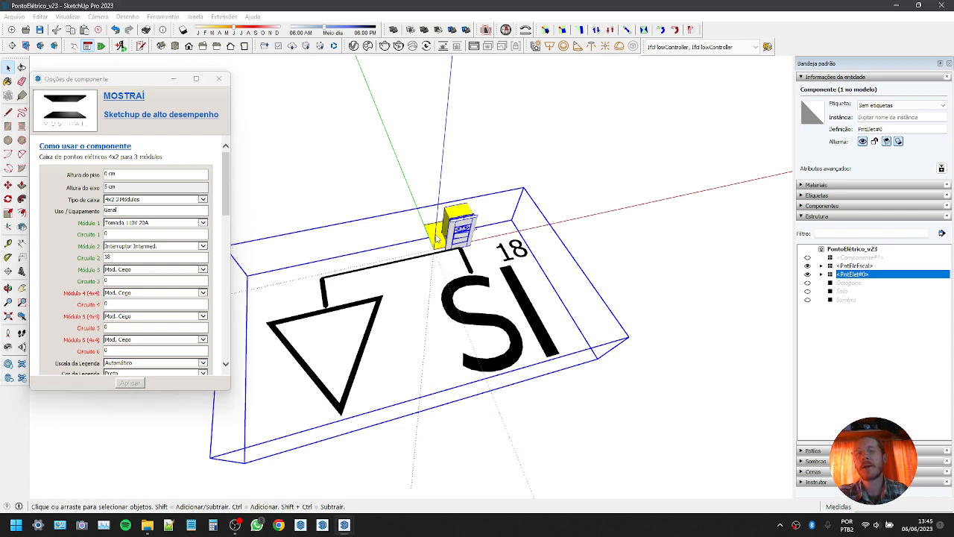
left_click(453, 239)
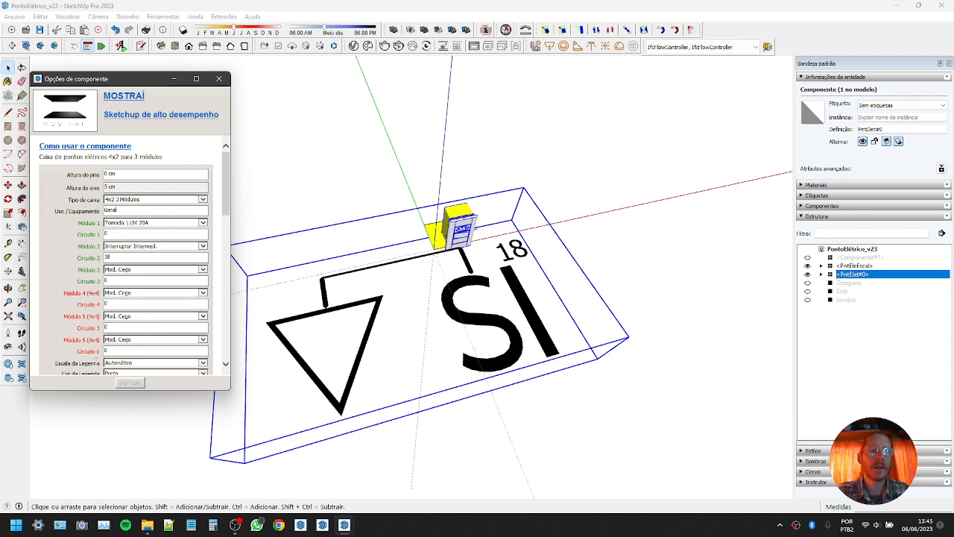
Set the electrical point's Escala da Legenda to 1:25, apply it and view the box and legend
scroll(87, 351, "down", 1)
left_click(121, 328)
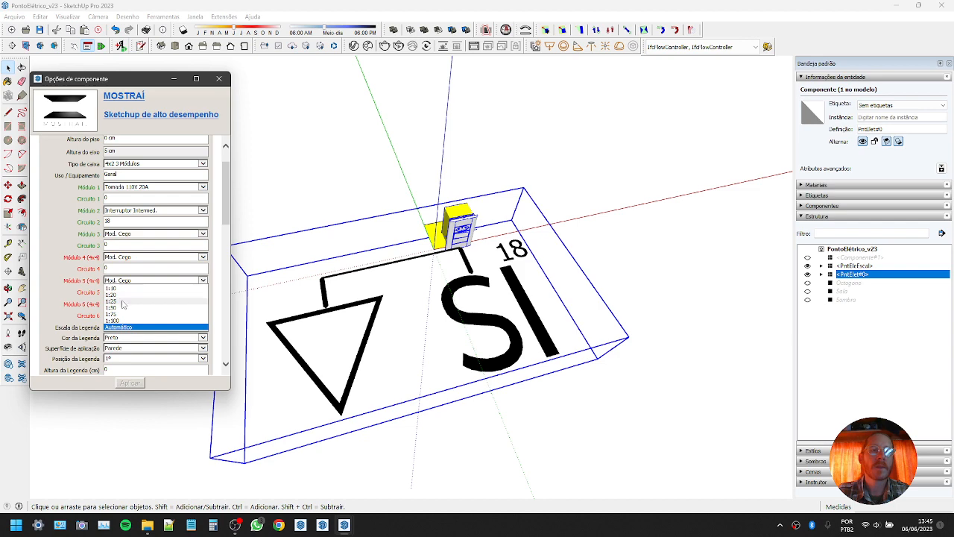
left_click(127, 301)
left_click(135, 384)
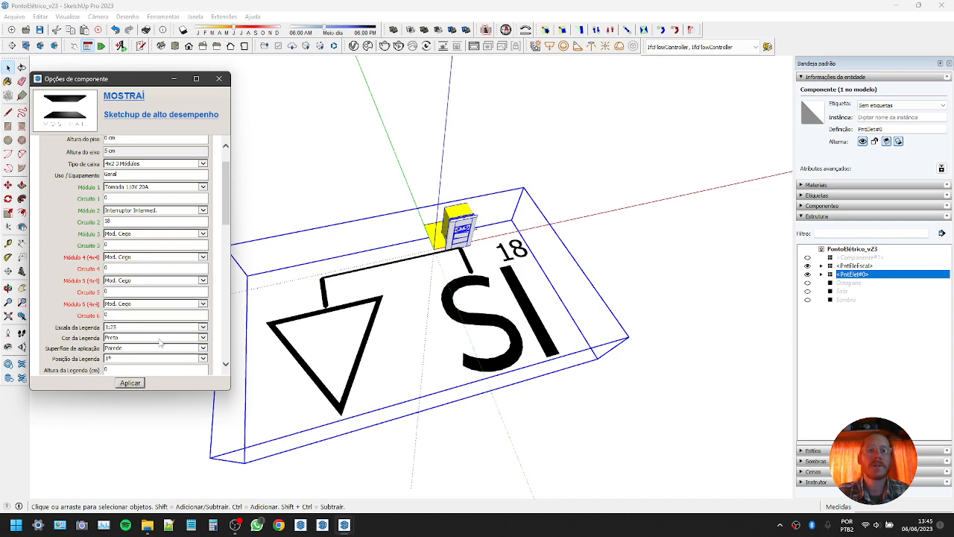
middle_click_drag(480, 293, 403, 255)
left_click(153, 304)
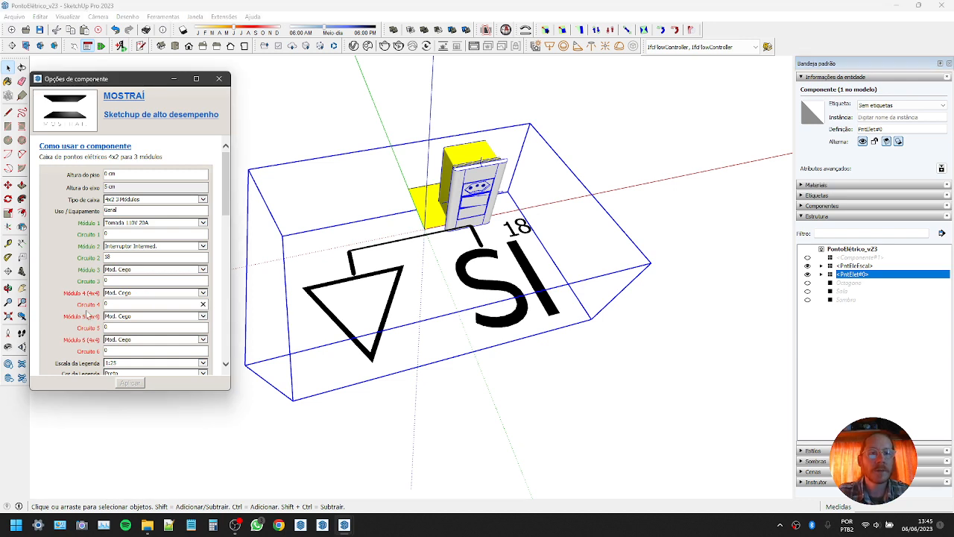
Enlarge the component options window, set the electrical point's Cor da Legenda to Verde and apply it
left_click(87, 311)
left_click_drag(165, 390, 166, 449)
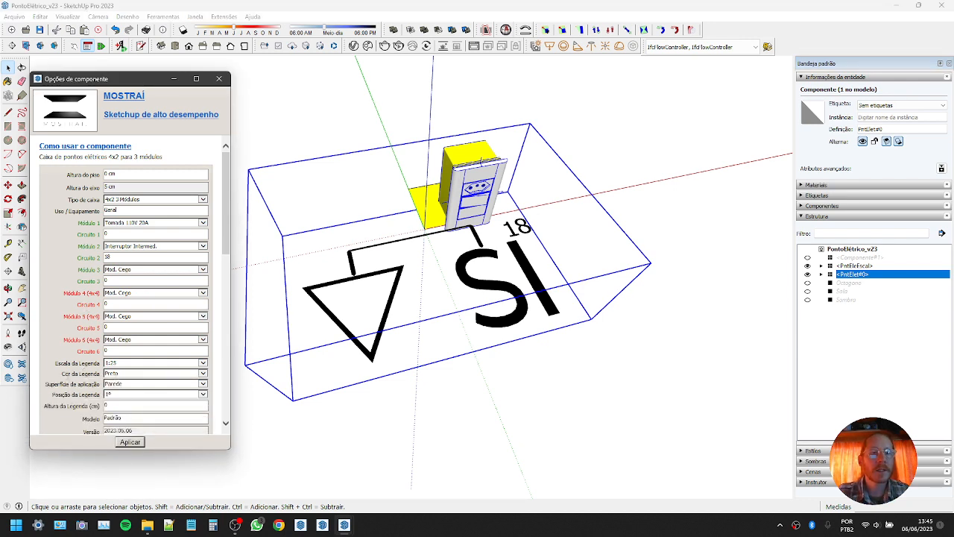
left_click(121, 376)
left_click(122, 384)
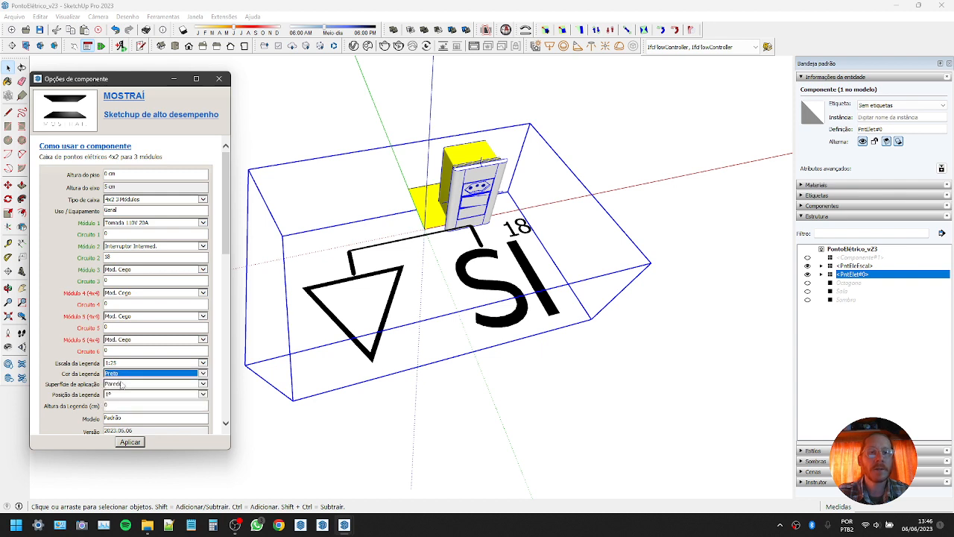
key("Return")
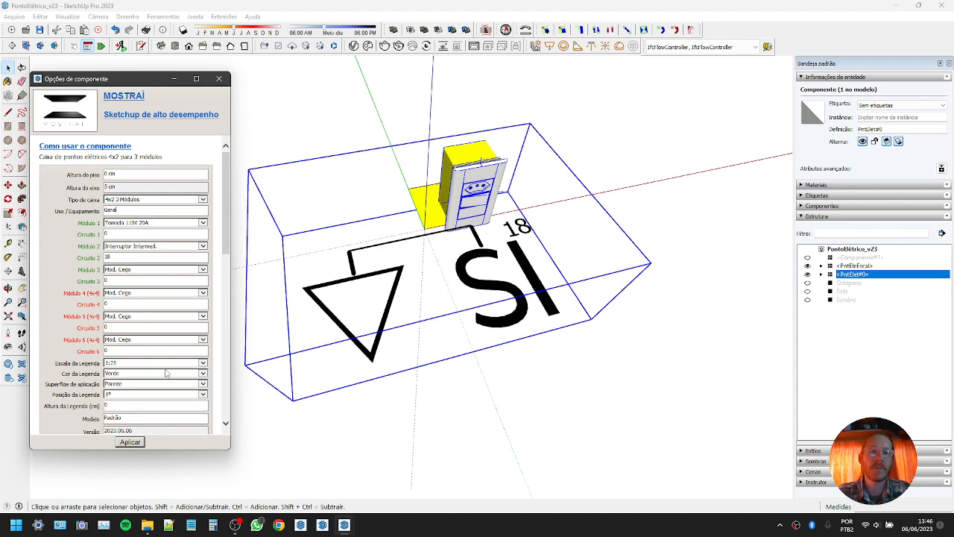
Apply Amarelo and after it Vermelho as the electrical point's Cor da Legenda
left_click(123, 374)
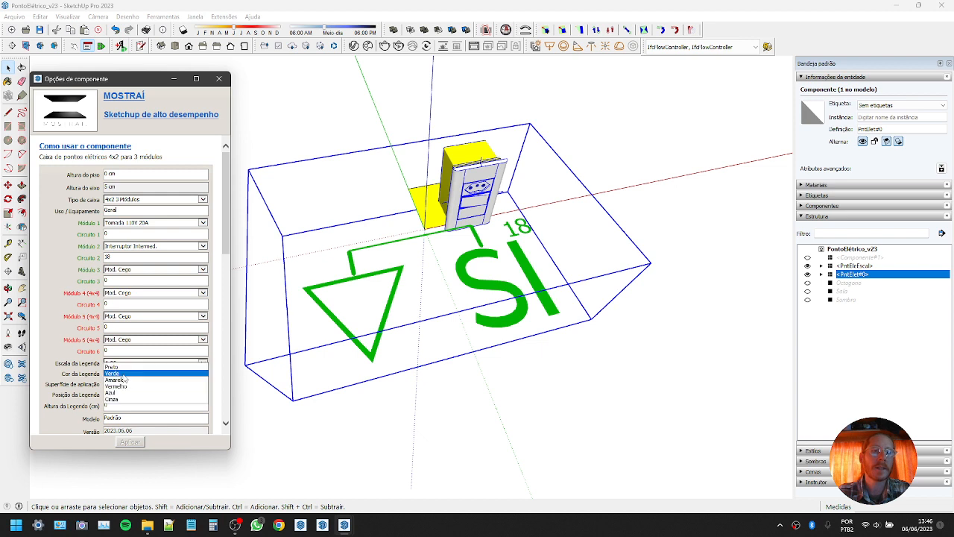
left_click(119, 379)
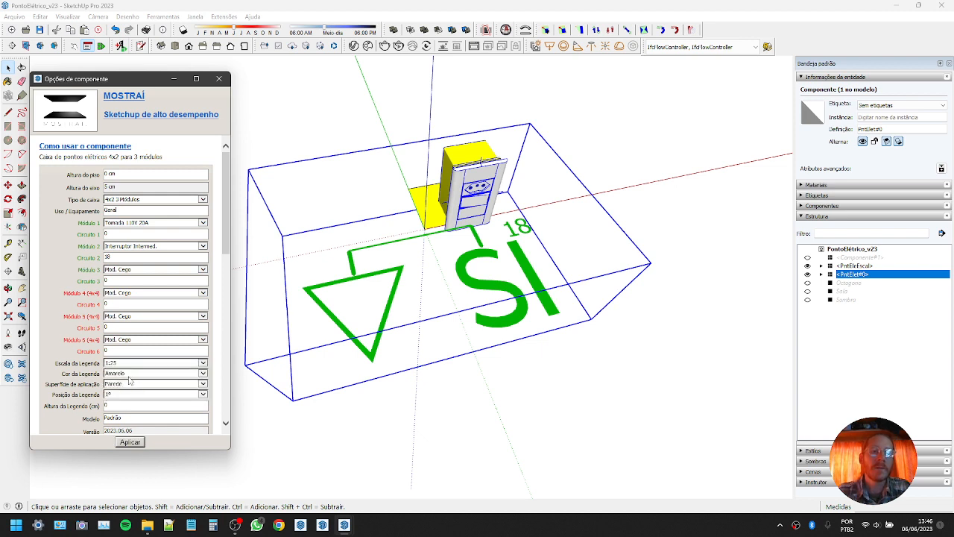
key("Return")
left_click(127, 373)
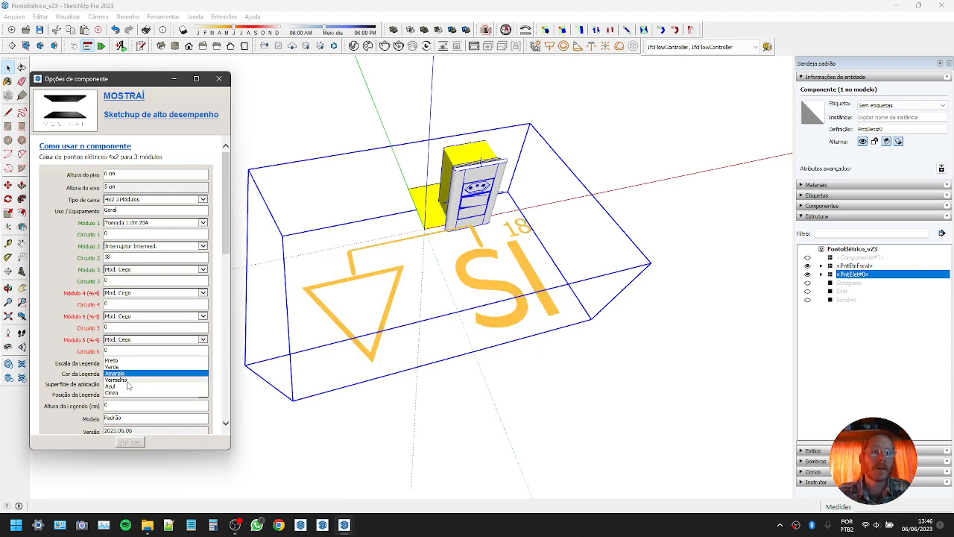
left_click(127, 379)
key("Return")
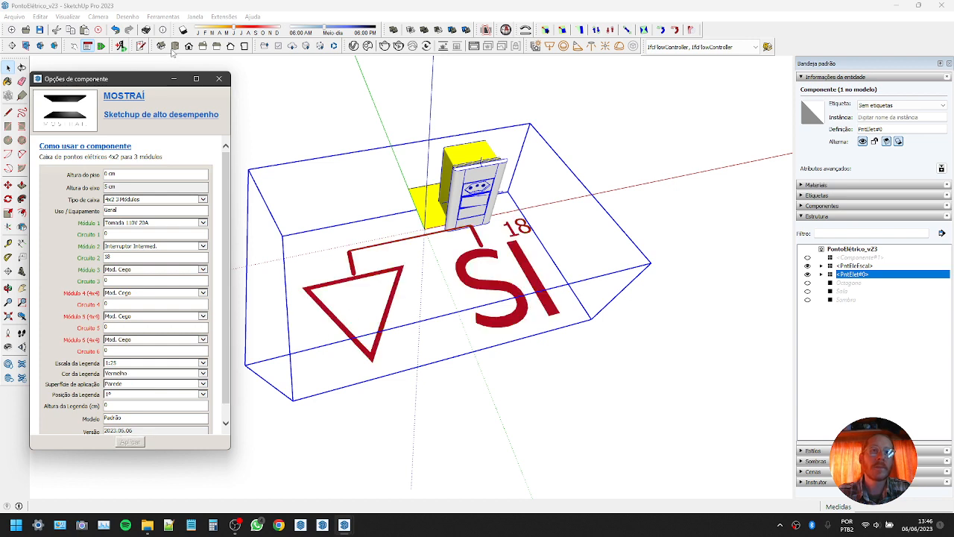
Switch to the top view and apply Azul followed by Cinza as the electrical point's Cor da Legenda
left_click(217, 45)
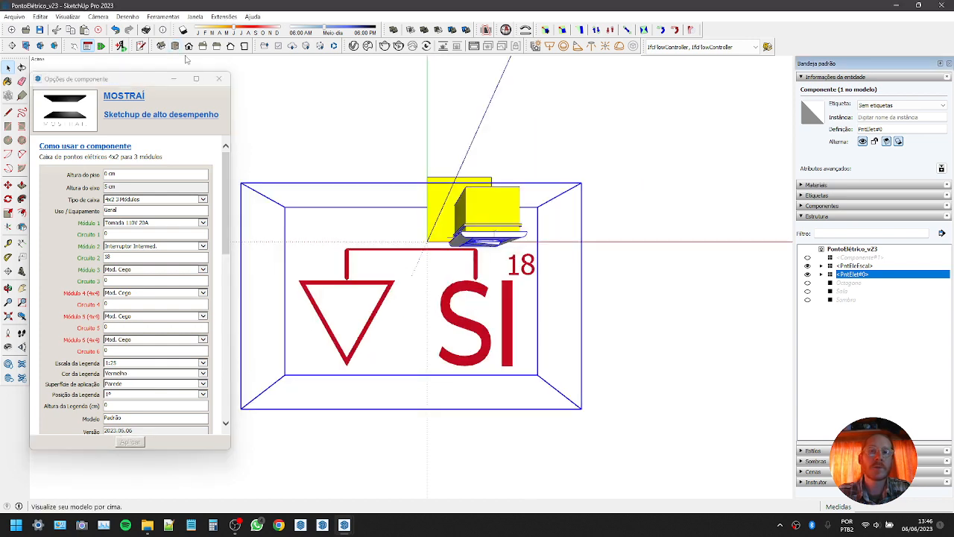
left_click(127, 374)
left_click(127, 384)
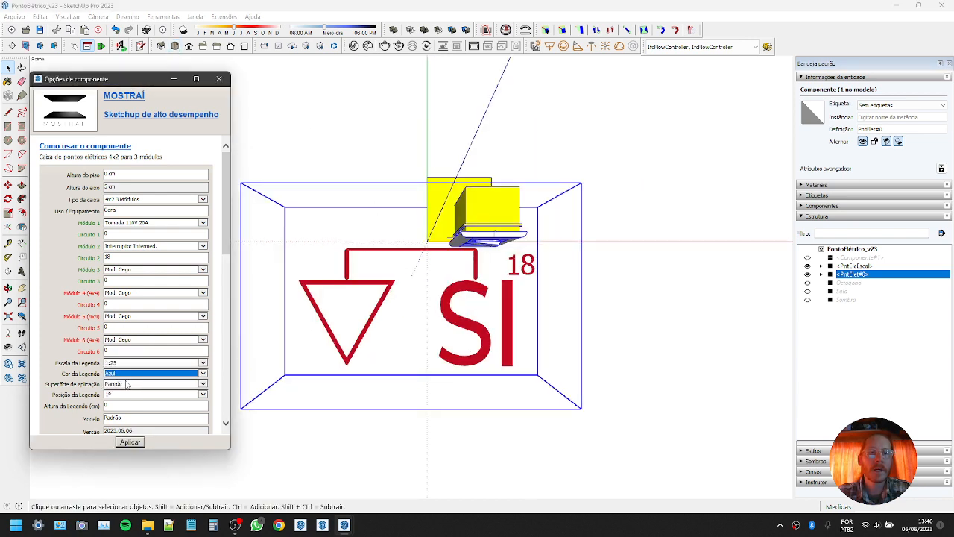
key("Return")
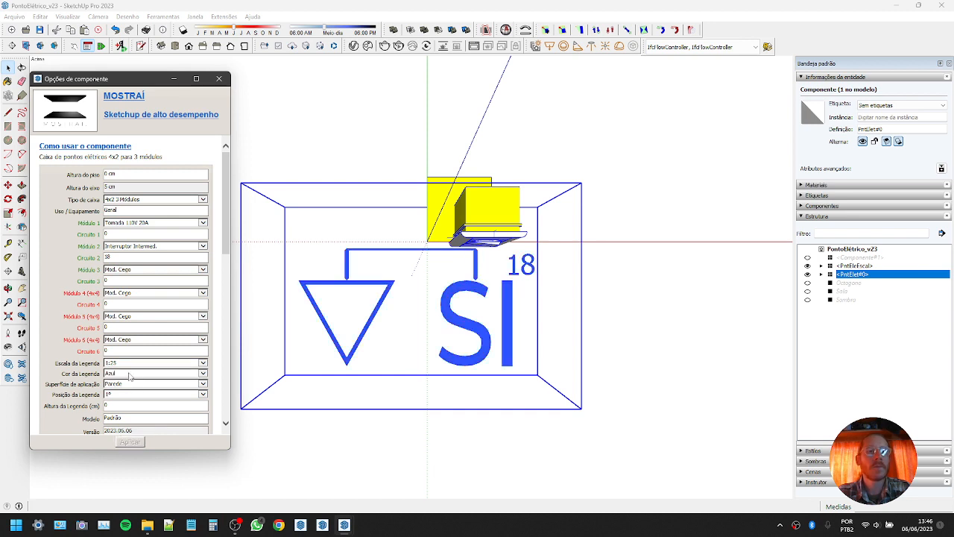
left_click(129, 375)
left_click(131, 383)
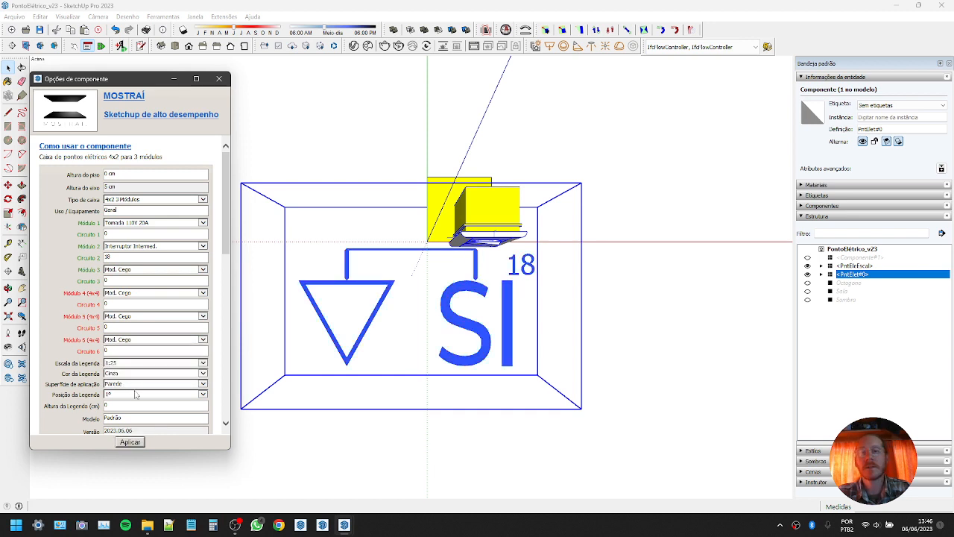
key("Return")
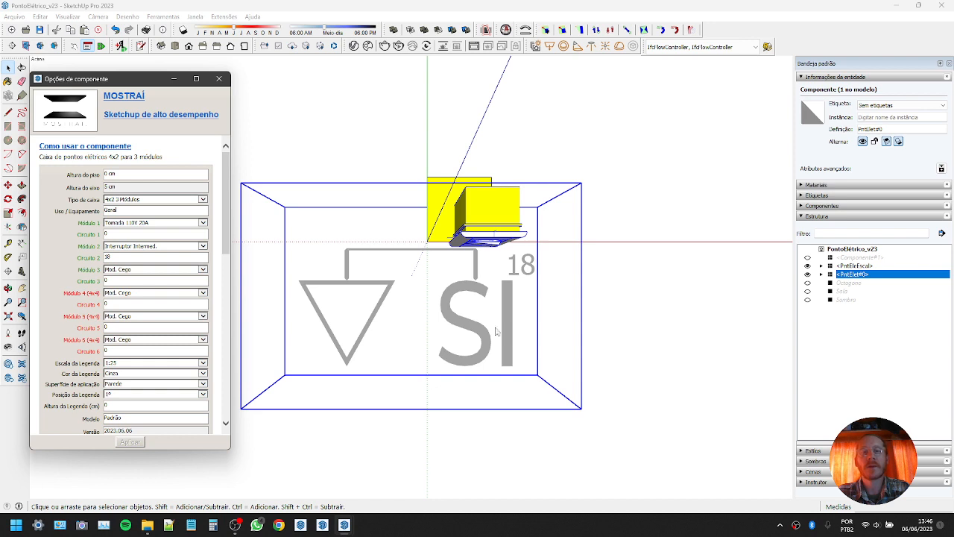
Set the electrical point's Cor da Legenda back to Preto and apply it
left_click(129, 375)
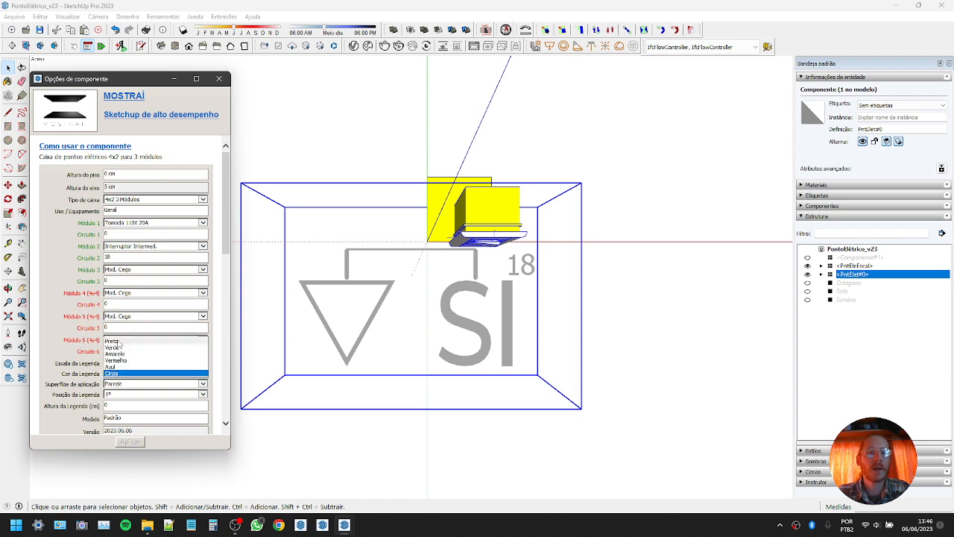
left_click(135, 362)
key("Return")
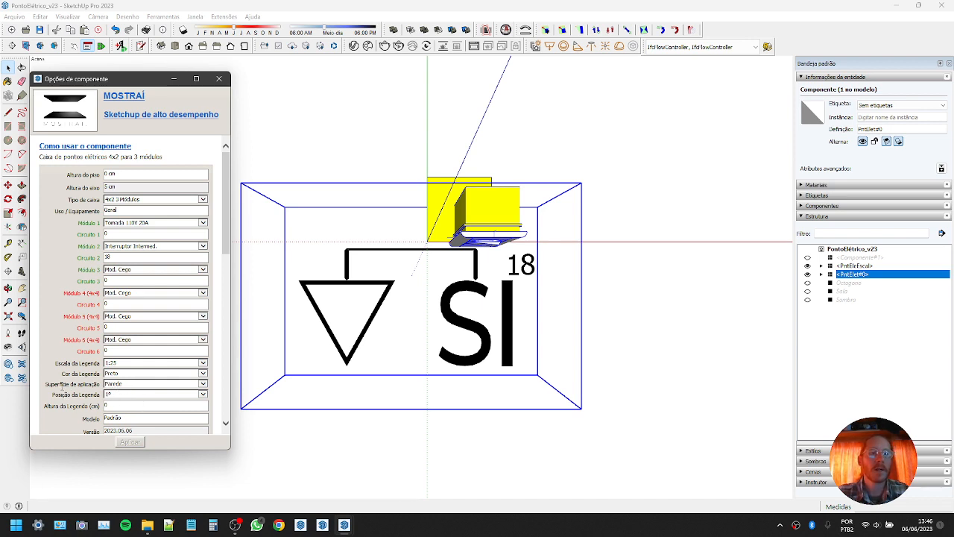
Review the available choices for the electrical point's Superfície de aplicação and Posição da Legenda
left_click(118, 386)
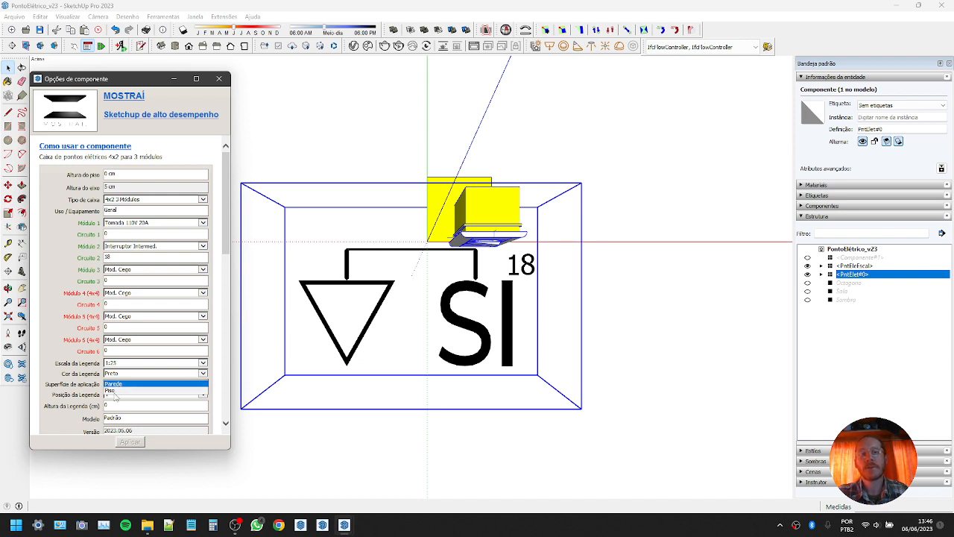
left_click(117, 384)
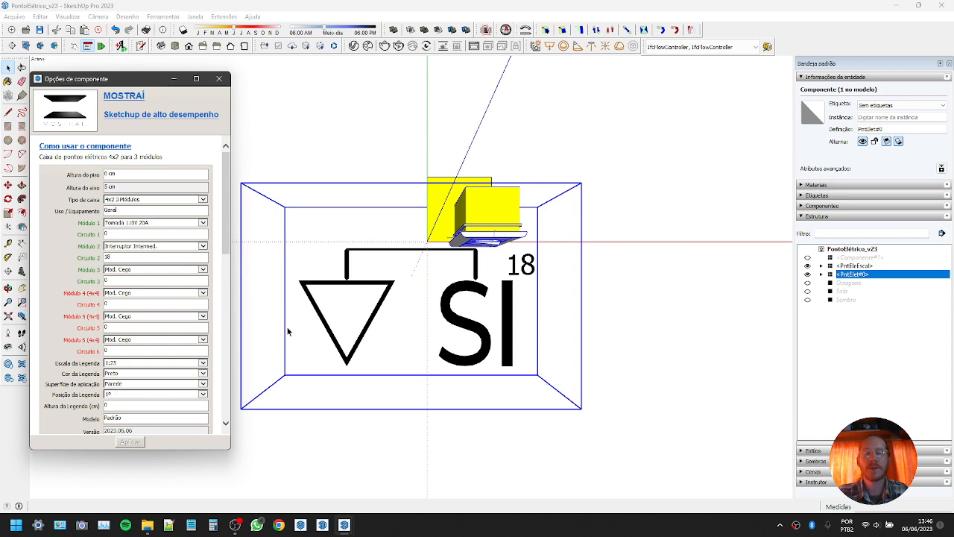
left_click(117, 396)
left_click(110, 400)
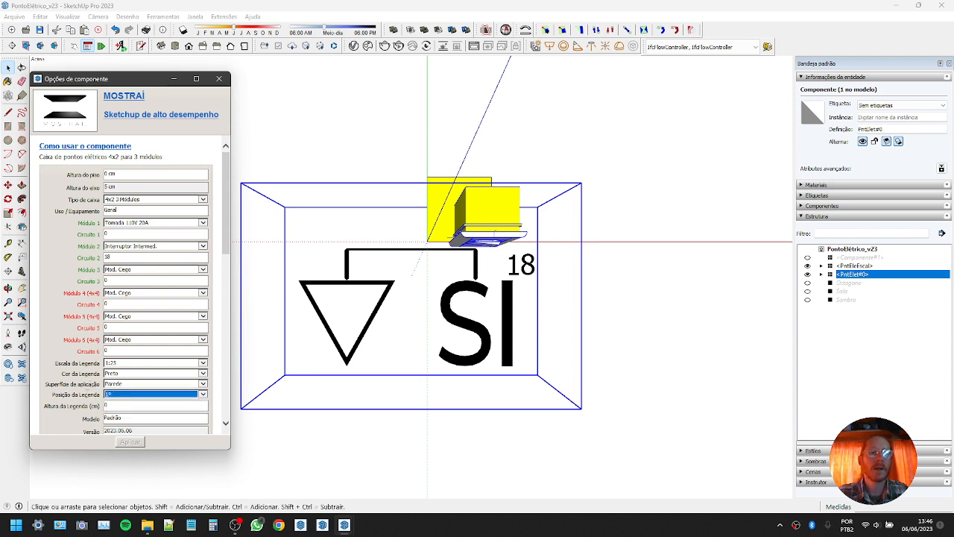
left_click(62, 398)
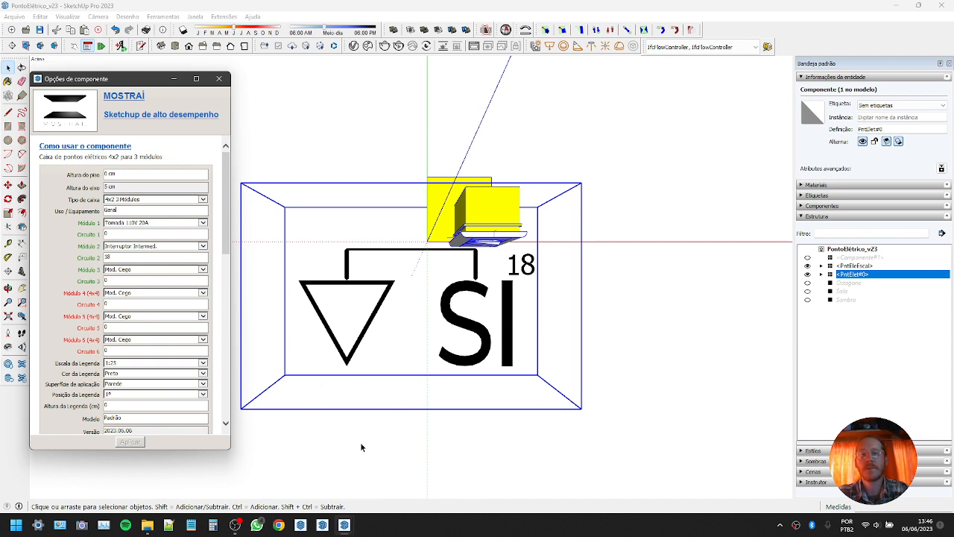
scroll(451, 123, "down", 3)
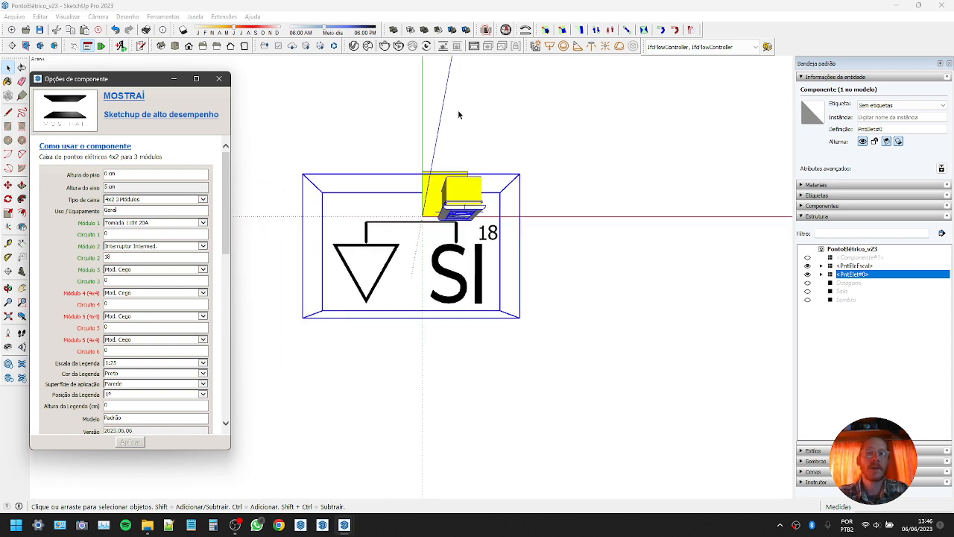
scroll(520, 358, "up", 3)
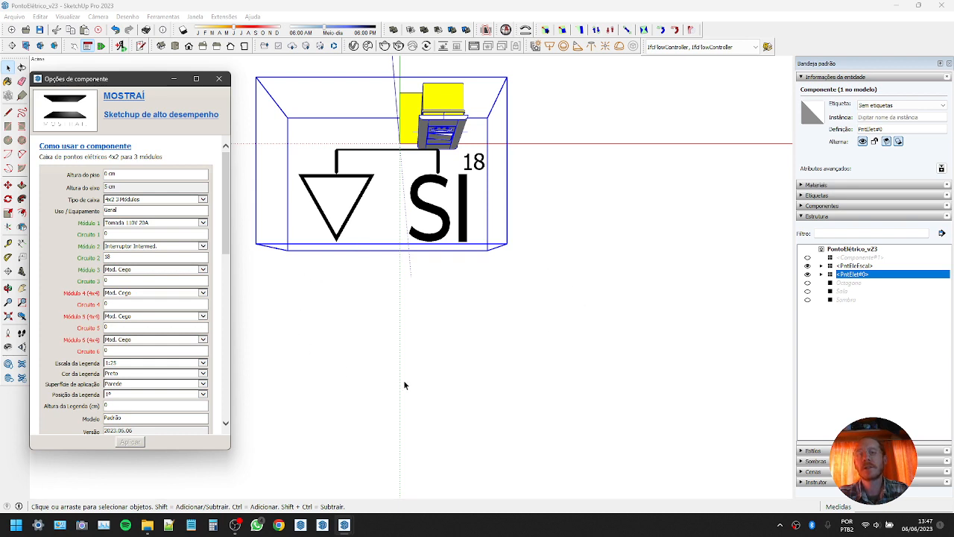
left_click(494, 348)
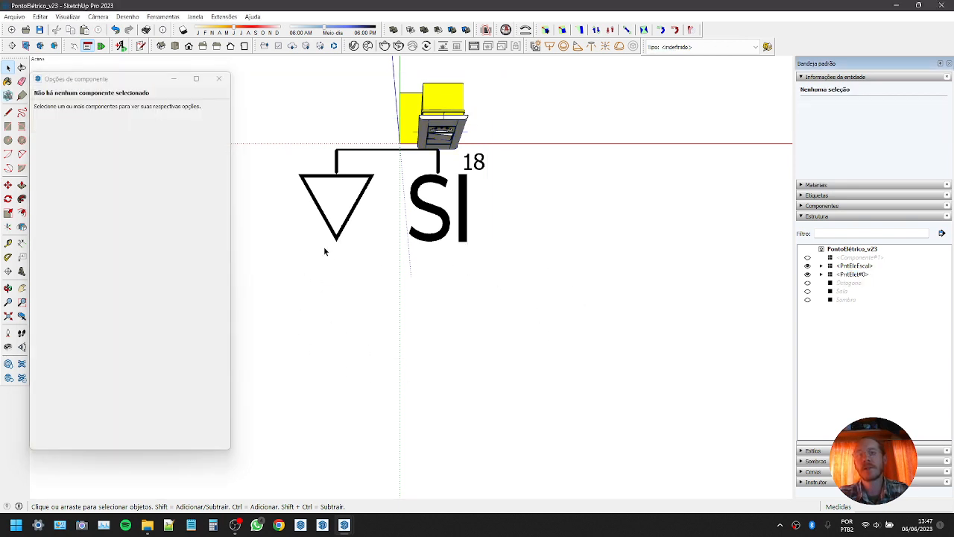
left_click_drag(310, 246, 573, 362)
left_click_drag(299, 153, 594, 254)
left_click_drag(305, 247, 611, 334)
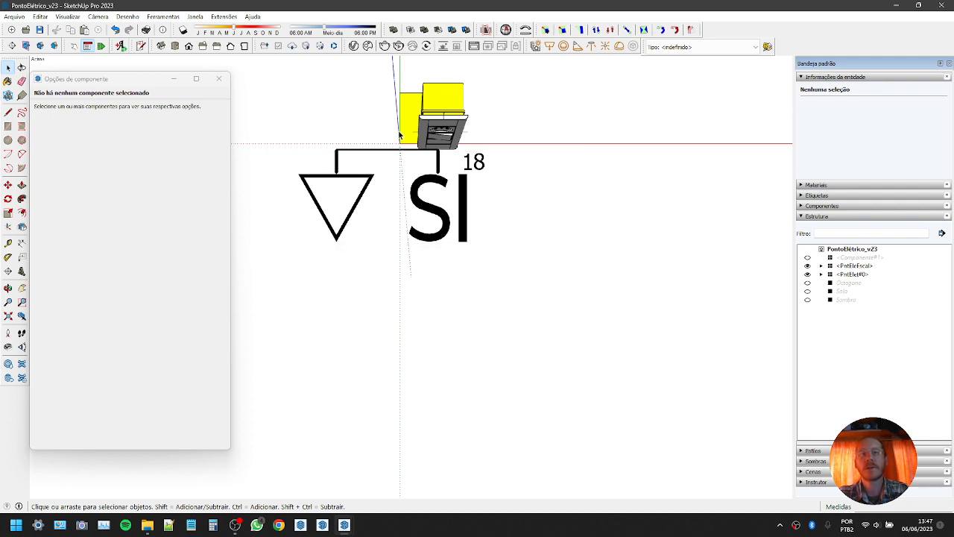
left_click_drag(301, 353, 611, 500)
Select the electrical point again and examine its Altura da Legenda and Altura do eixo fields
left_click(422, 132)
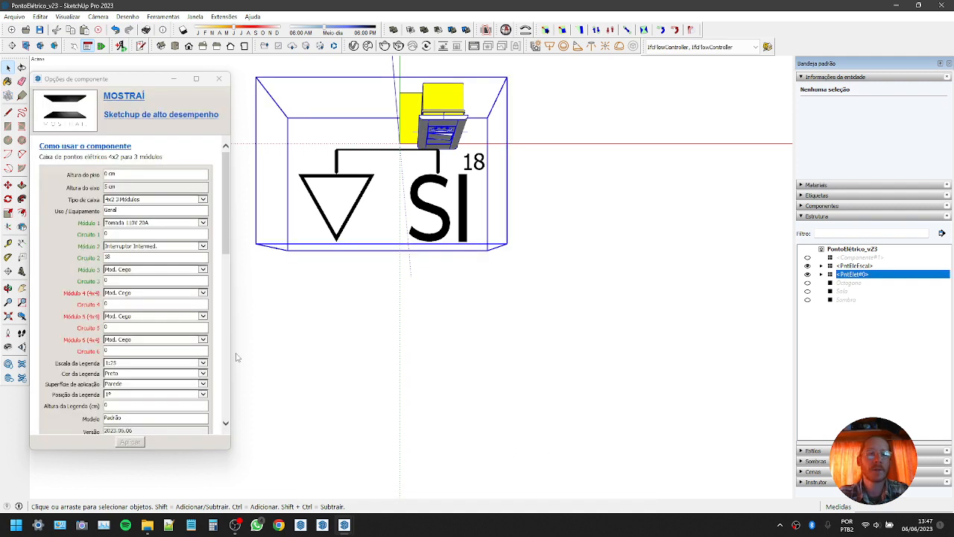
left_click(120, 404)
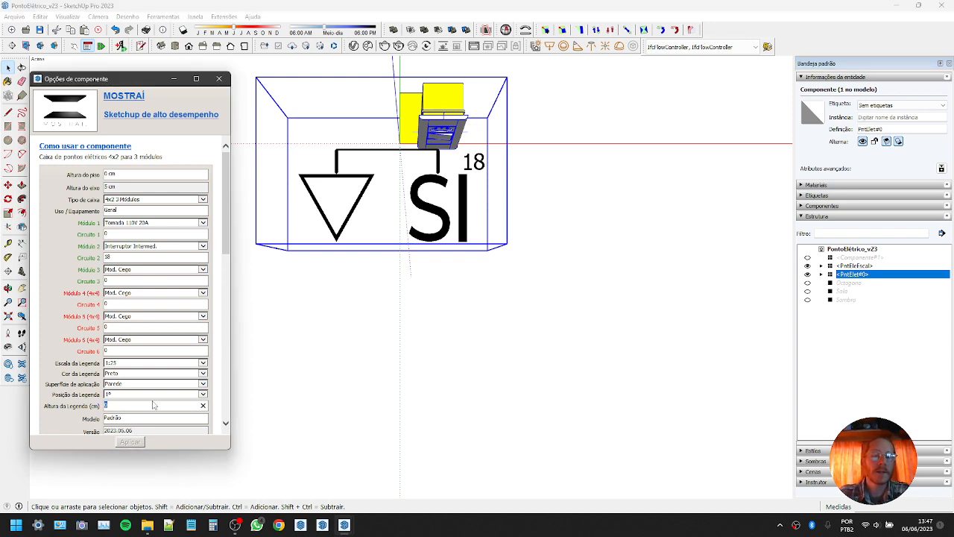
double_click(110, 406)
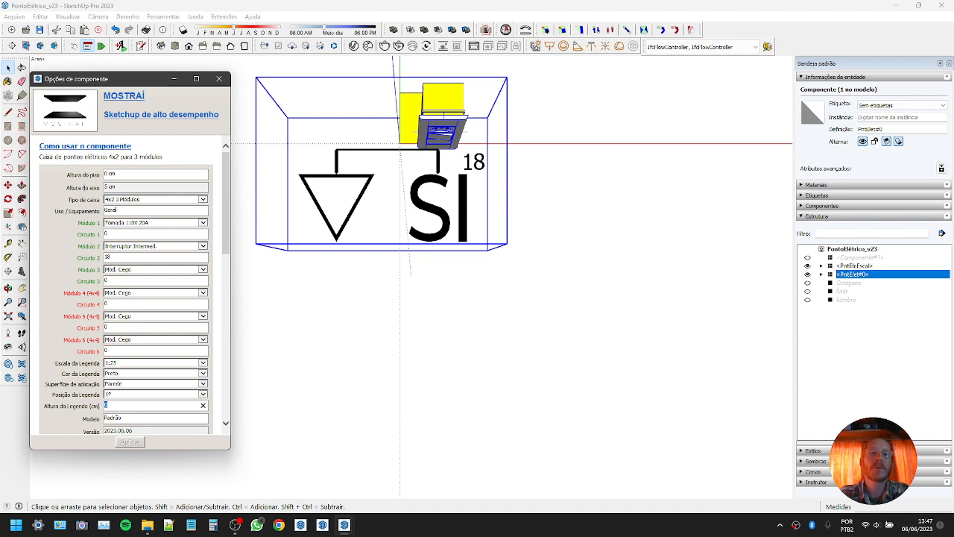
left_click(122, 186)
Enter Tramontina as the electrical point's Modelo
double_click(131, 416)
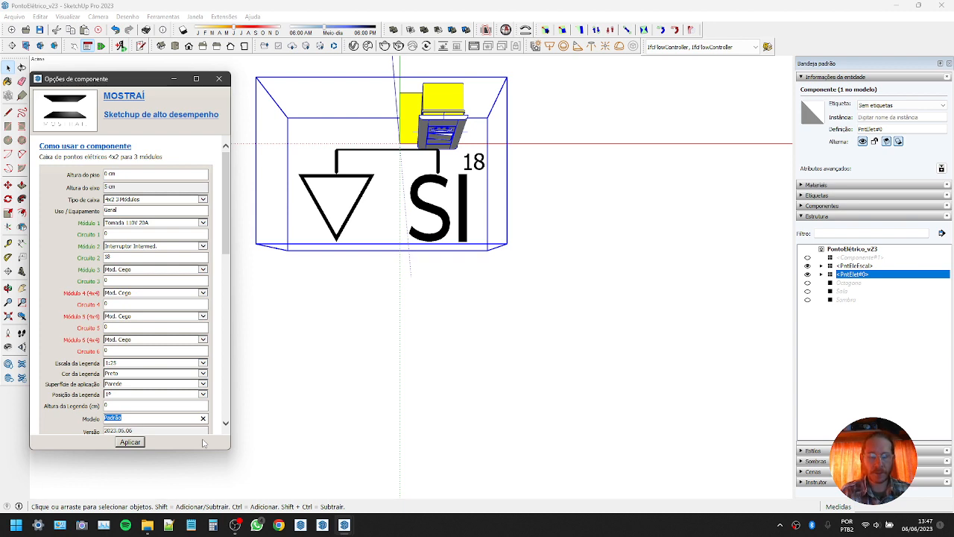
type("9")
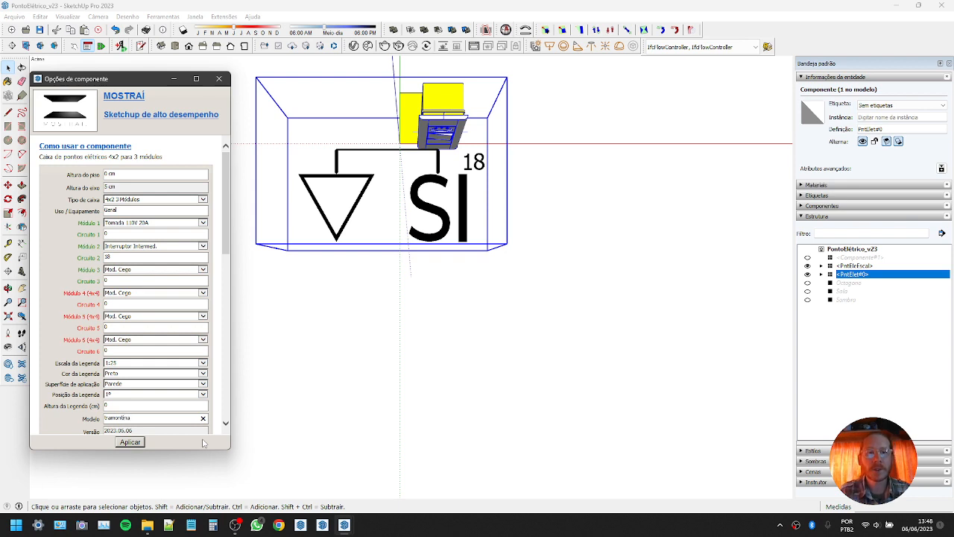
key("Delete")
type("T")
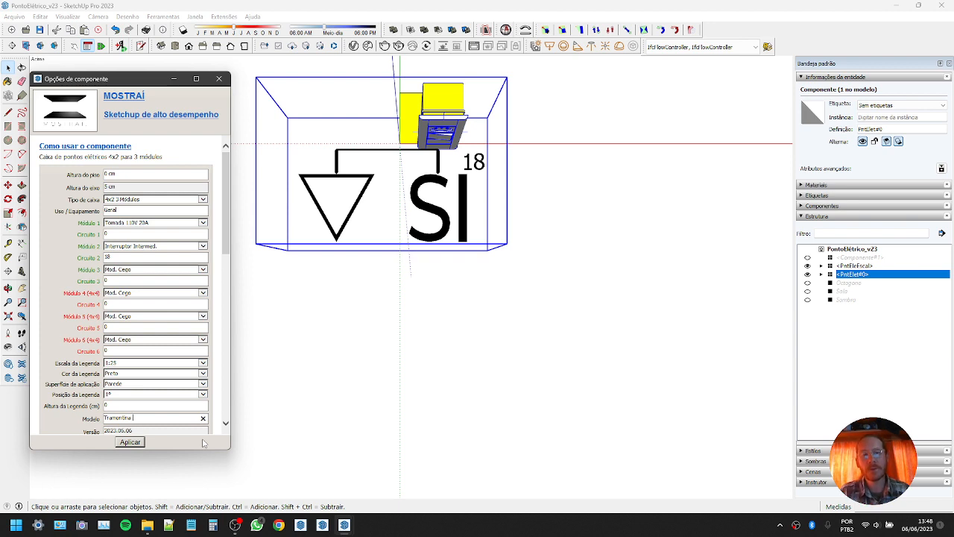
Clear the Modelo field of the electrical point and enter Padrão again
key("ctrl+a")
key("BackSpace")
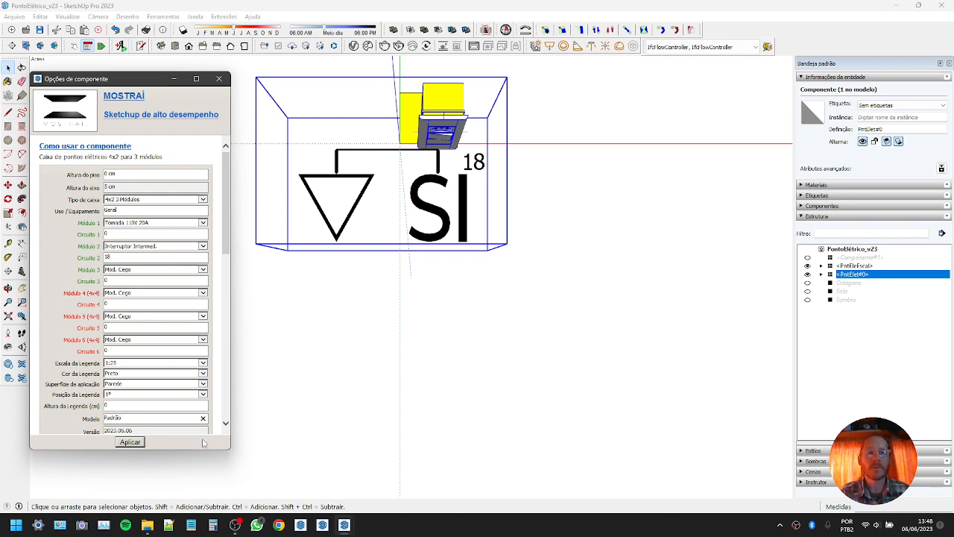
key("Tab")
Check the Versão field, collapse the IFC 2x3 and IFC 4 IfcFlowController sections and enlarge the component options window
left_click(144, 415)
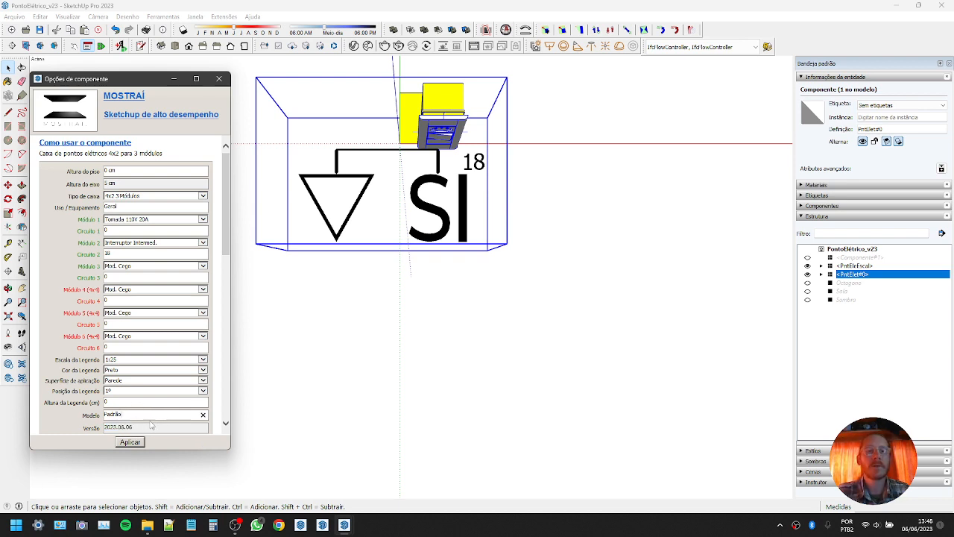
scroll(168, 421, "down", 1)
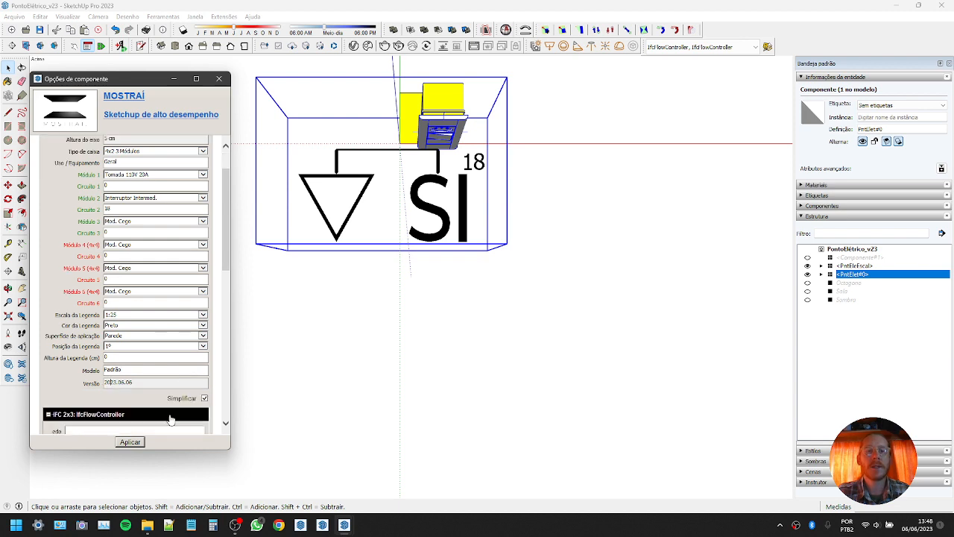
scroll(127, 409, "down", 1)
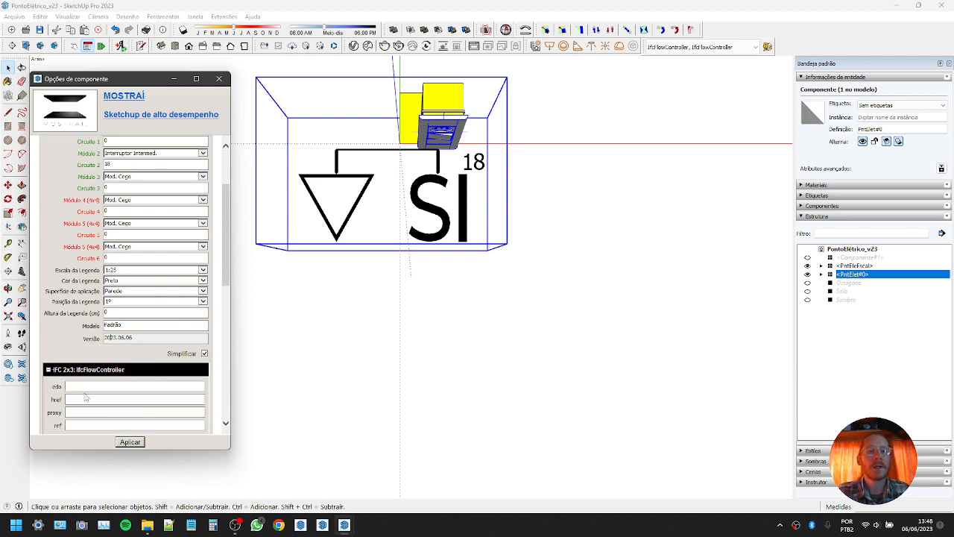
left_click(47, 369)
left_click(51, 391)
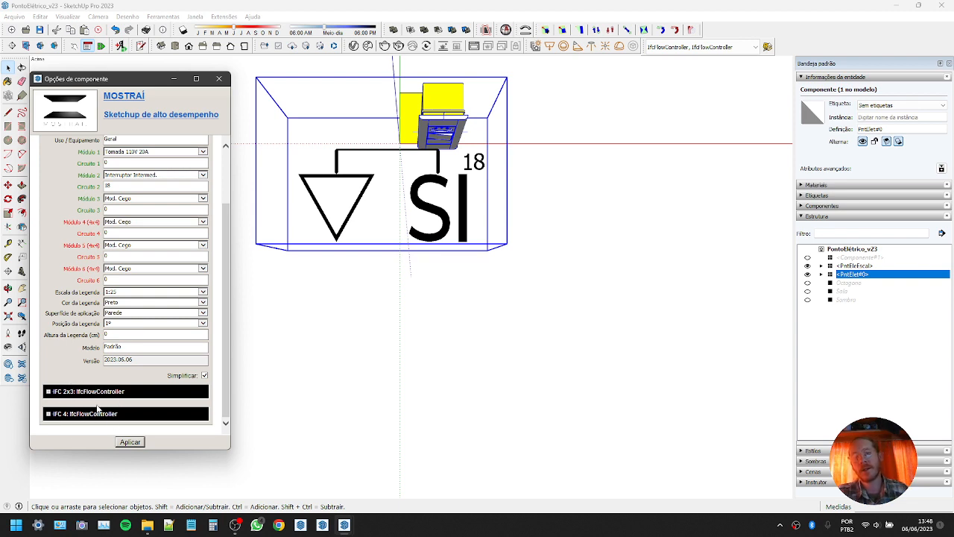
left_click_drag(191, 456, 191, 468)
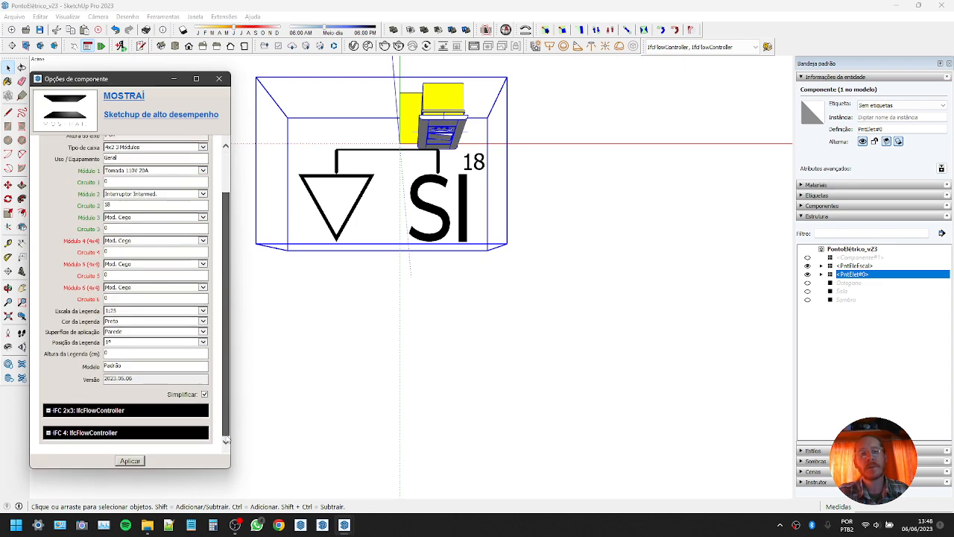
left_click_drag(225, 419, 228, 317)
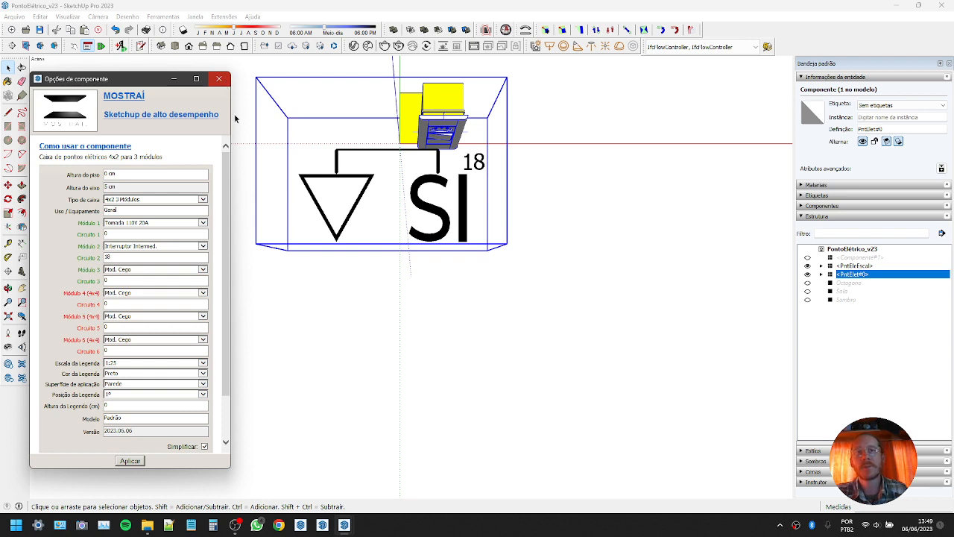
Deselect the electrical point and reselect it by its legend lines to view its extent and options
left_click(437, 298)
middle_click_drag(425, 276, 391, 276)
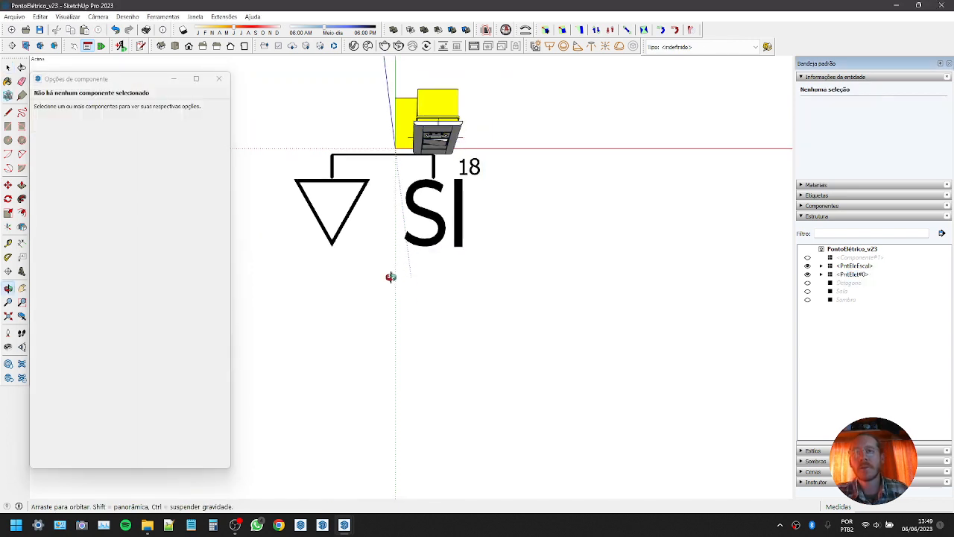
key("space")
left_click(332, 154)
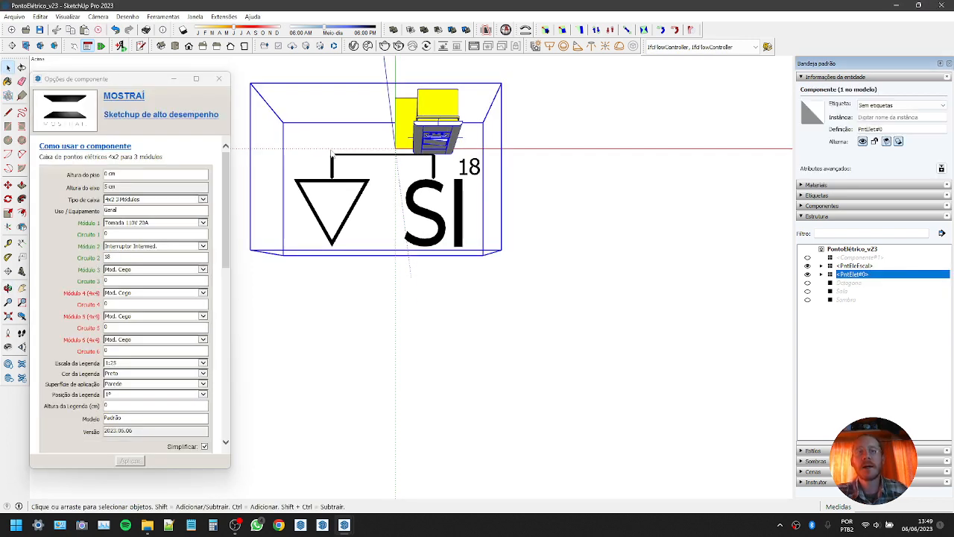
left_click(413, 298)
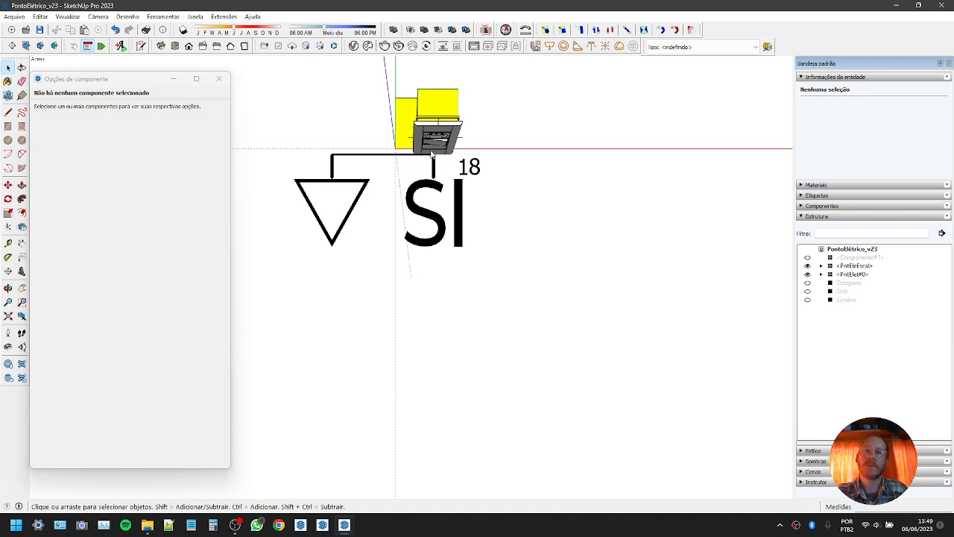
left_click(436, 154)
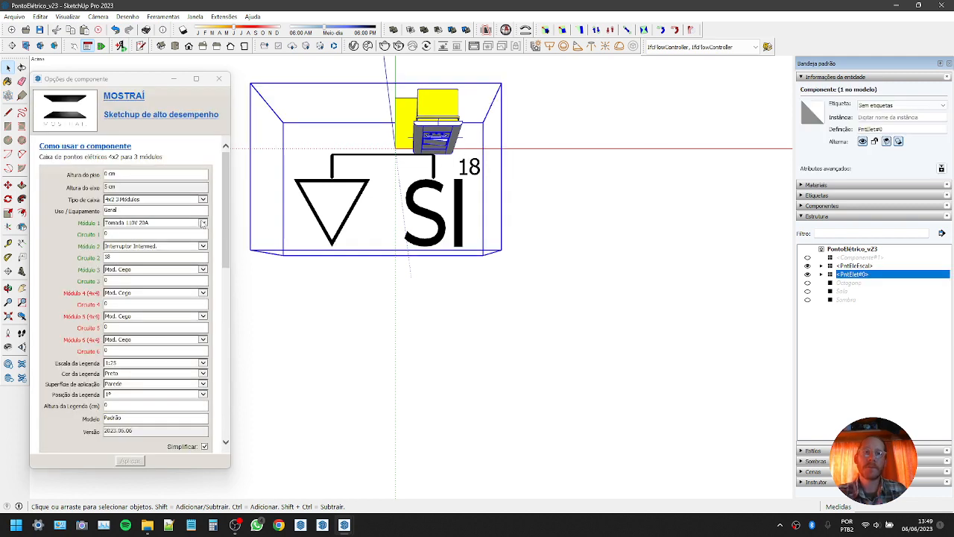